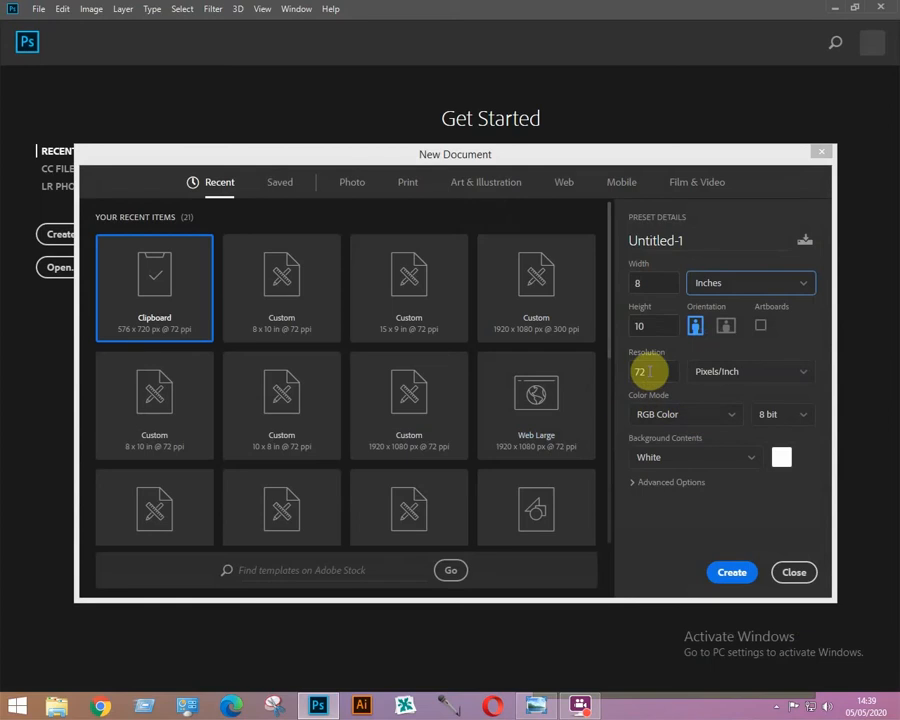
# Create the new 8 x 10 inch document at 72 pixels/inch.
pyautogui.click(733, 572)
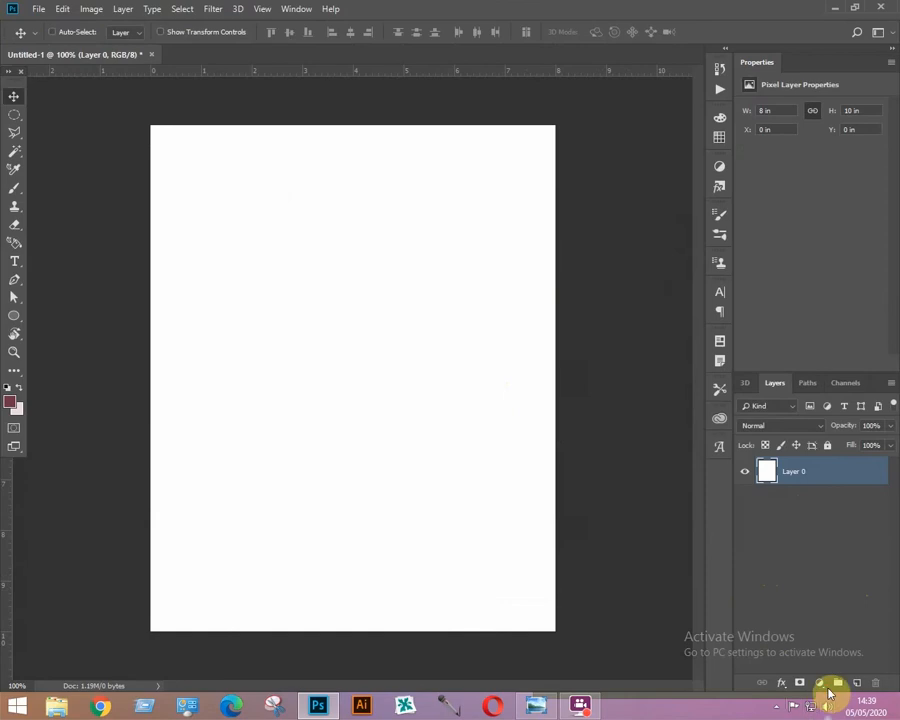
# Add a linear Gradient Fill layer at 90° using the first gradient preset.
pyautogui.click(821, 686)
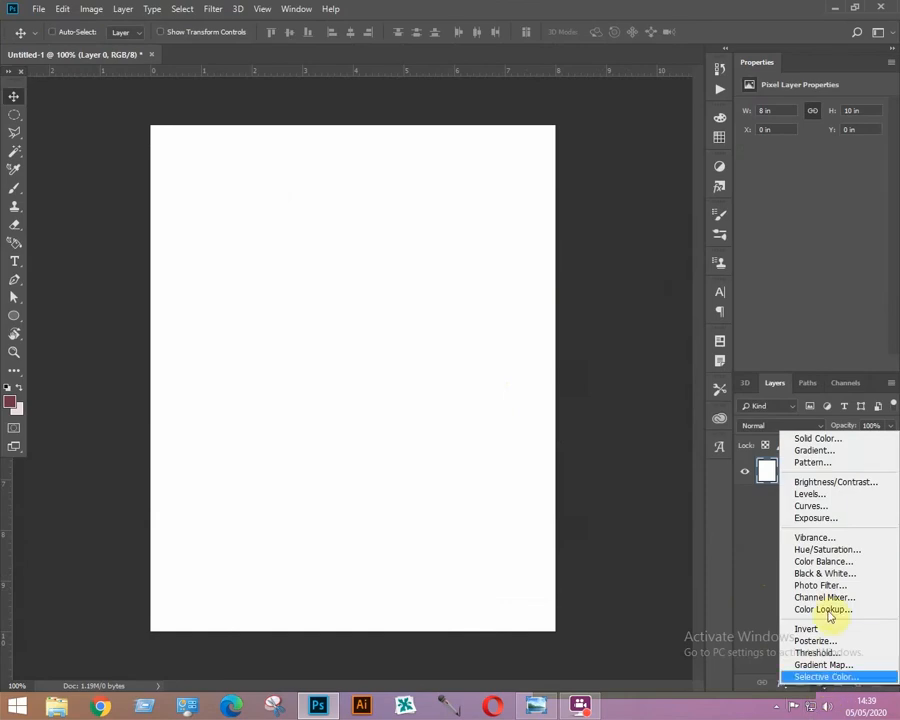
pyautogui.click(811, 453)
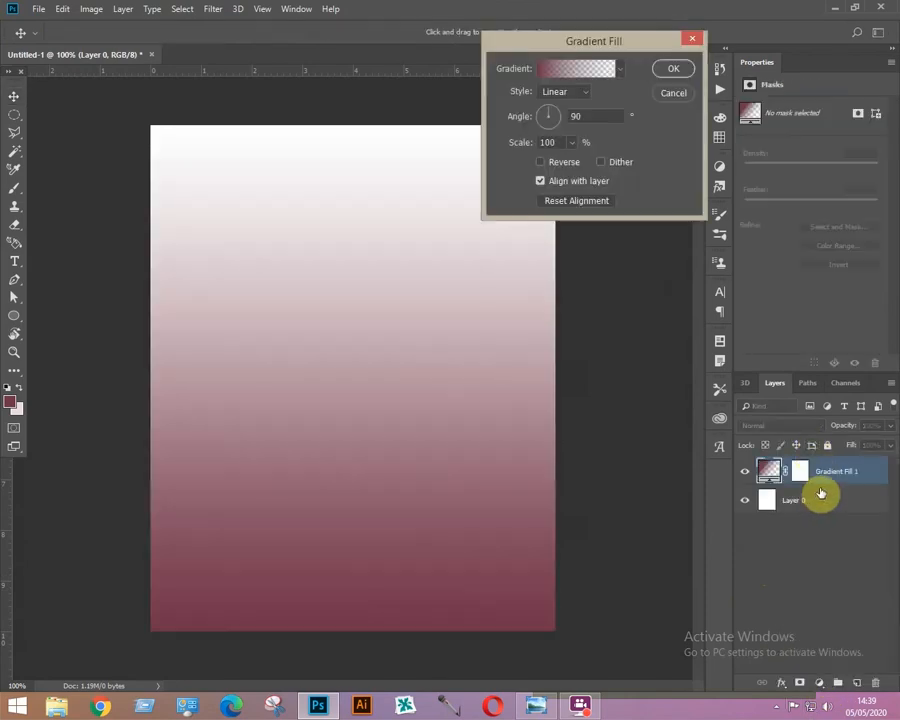
pyautogui.click(578, 68)
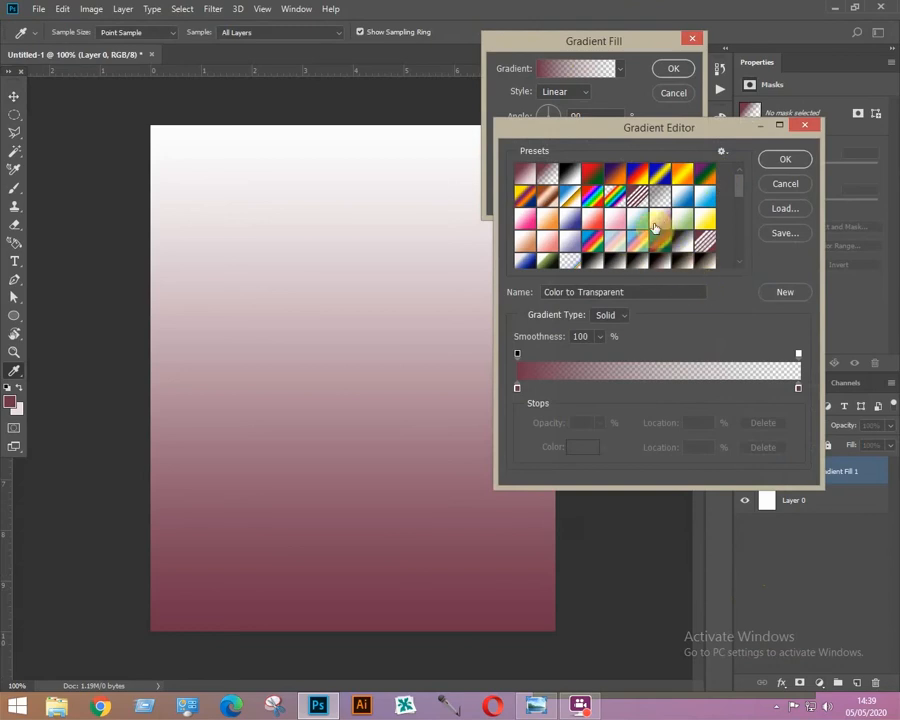
pyautogui.doubleClick(522, 178)
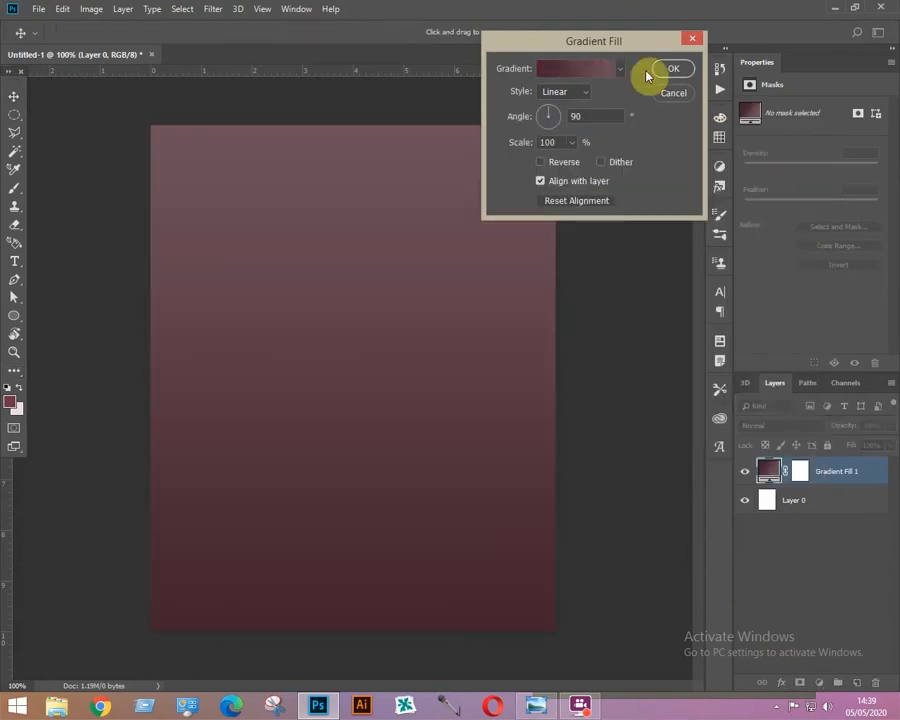
pyautogui.click(668, 70)
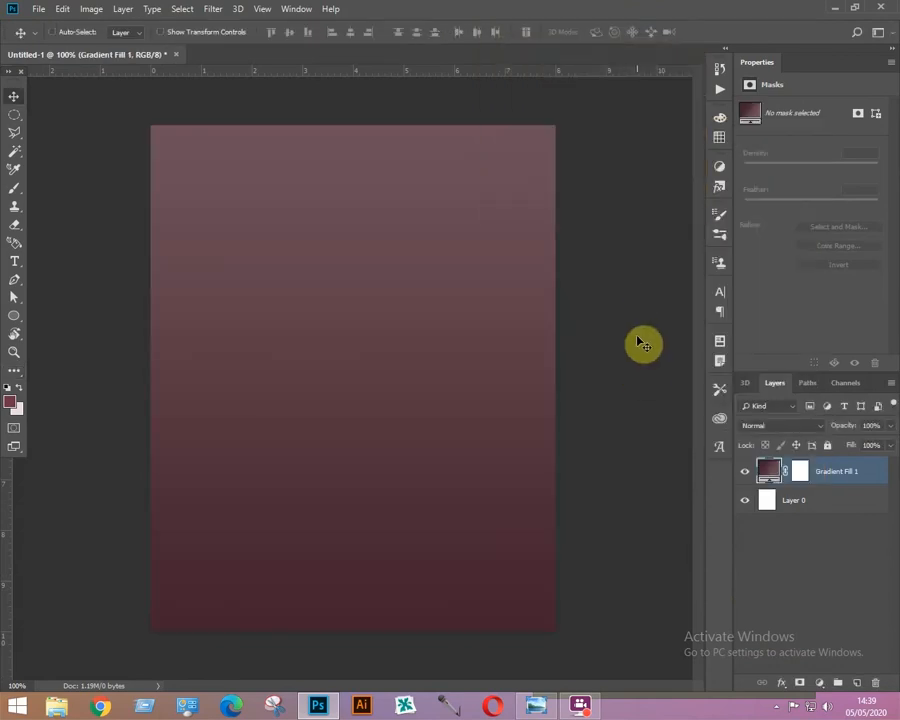
# Add a new layer and outline a wedge along the top-left edge with the Pen tool, turning it into a selection.
pyautogui.click(857, 683)
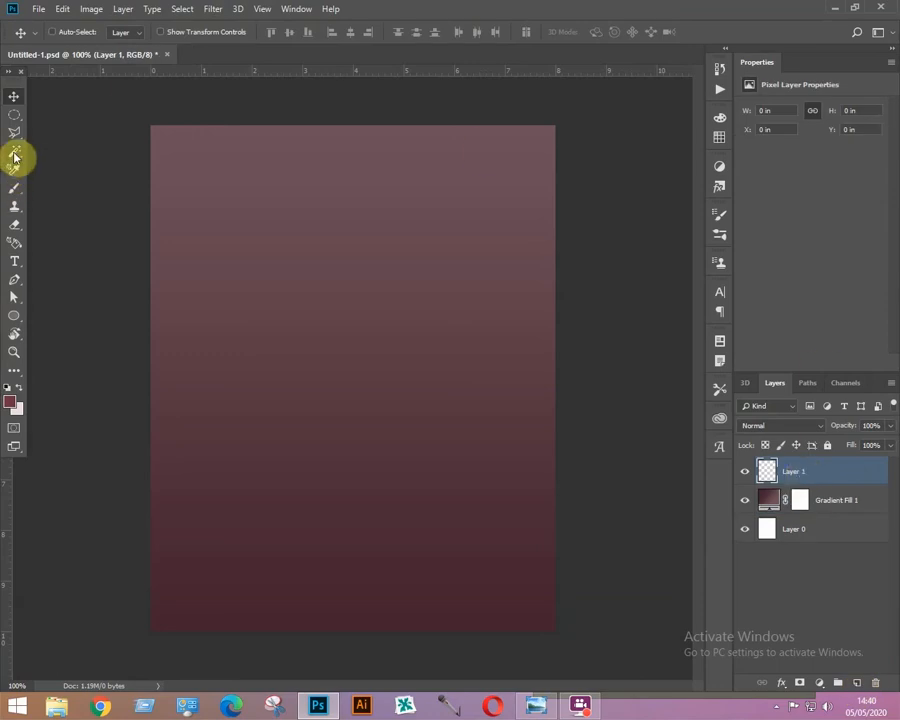
pyautogui.click(15, 281)
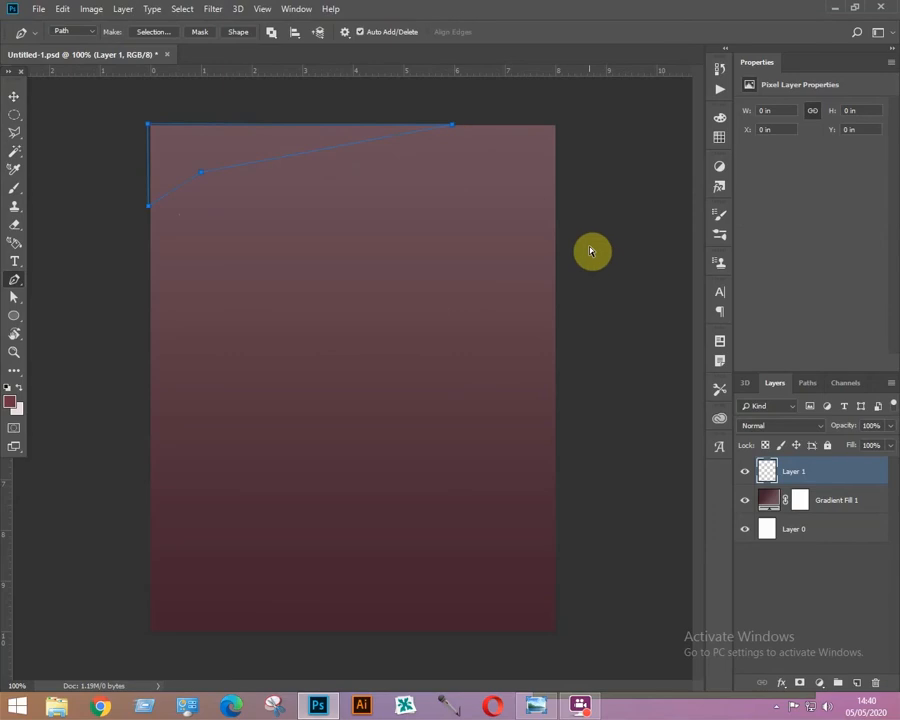
pyautogui.hotkey('ctrl', 'Return')
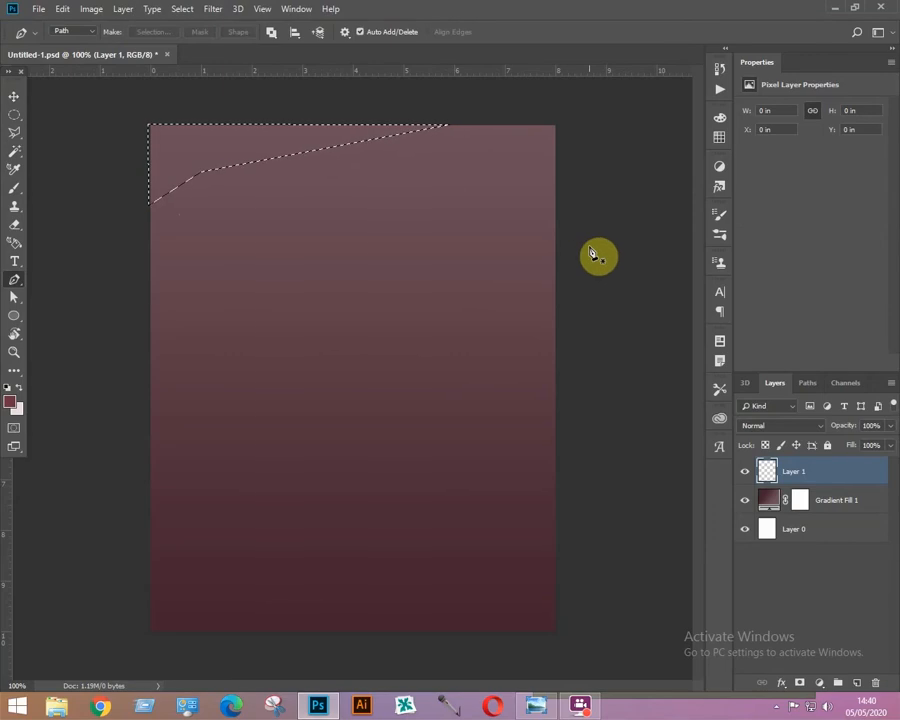
# Fill the wedge selection with dark maroon #2a0e19 and deselect.
pyautogui.click(676, 300)
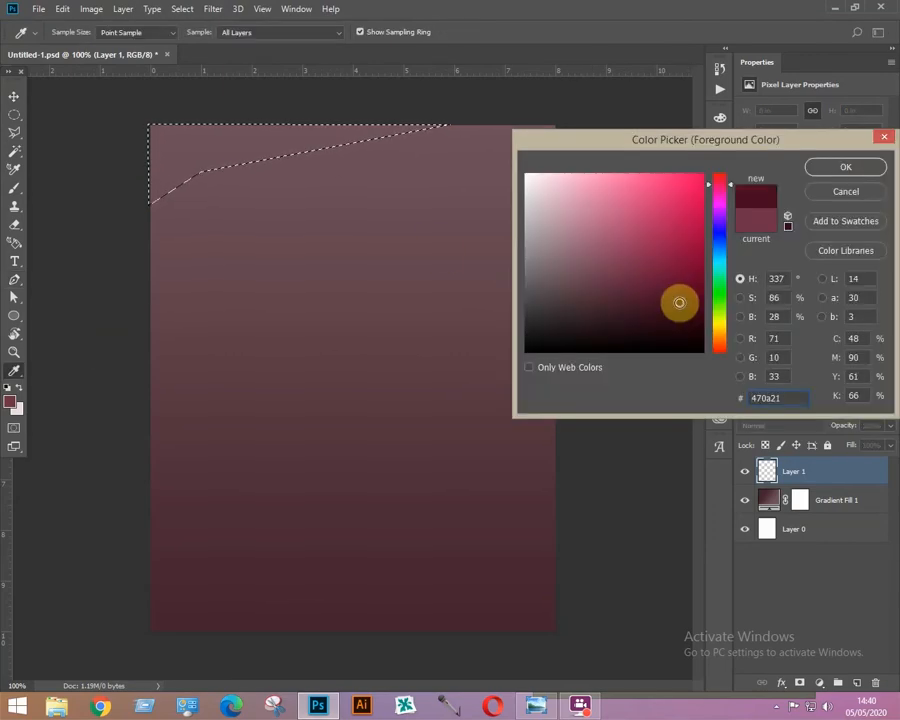
pyautogui.click(641, 321)
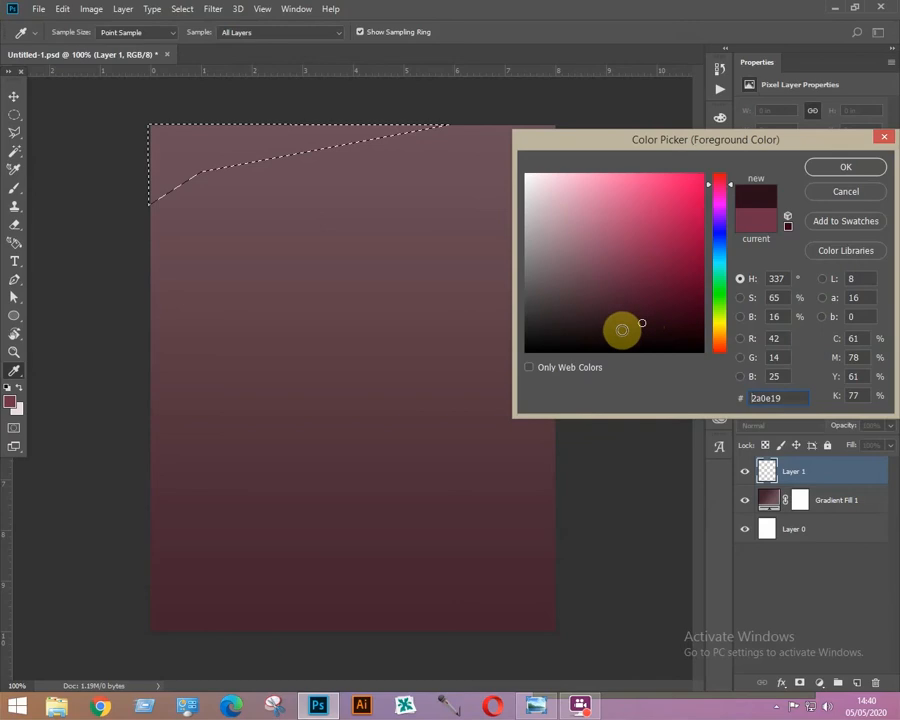
pyautogui.click(826, 168)
pyautogui.hotkey('alt', 'BackSpace')
pyautogui.press('p')
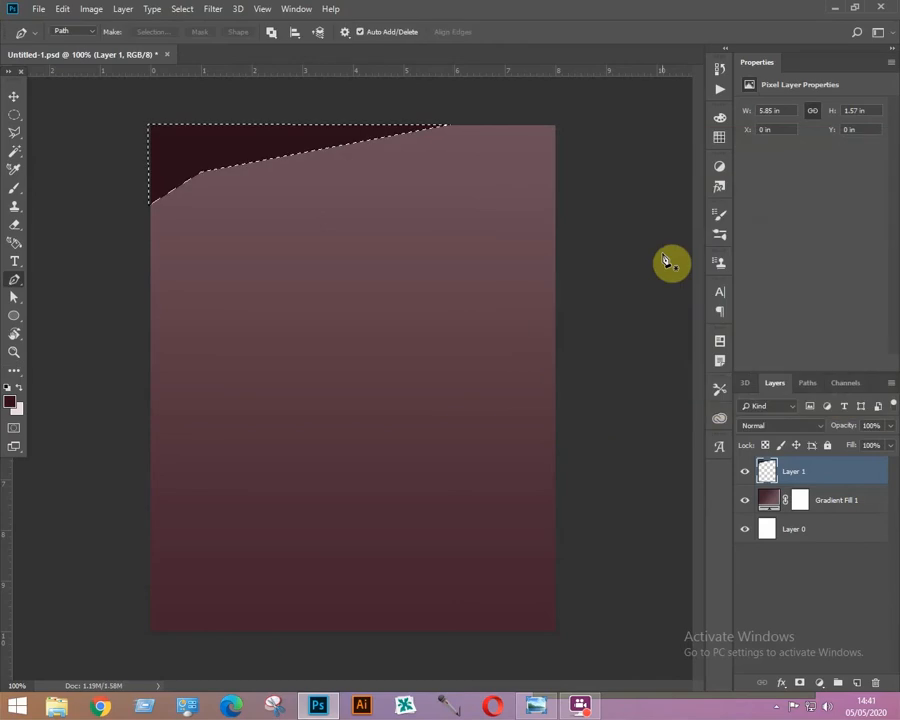
pyautogui.hotkey('ctrl', 'd')
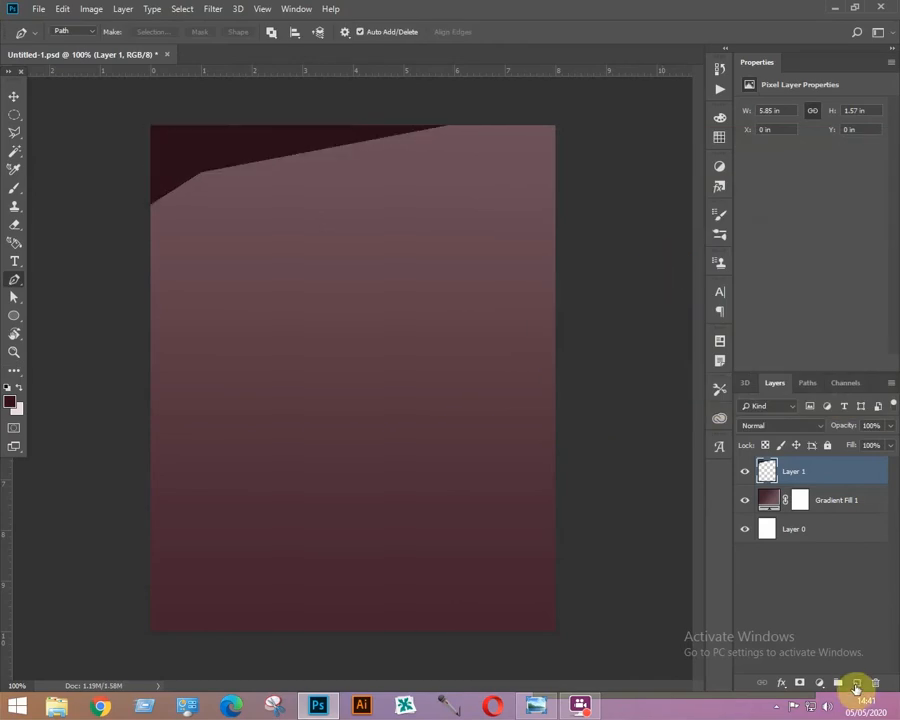
# On a new layer, trace an angled band across the middle with the Pen tool and fill it with the dark maroon.
pyautogui.click(856, 684)
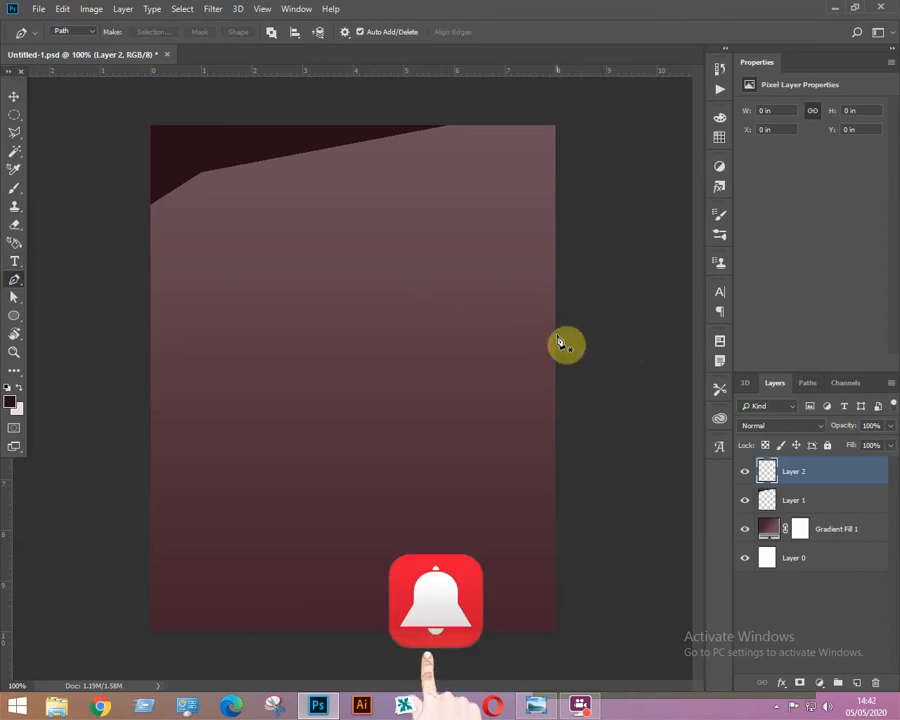
pyautogui.moveTo(557, 334); pyautogui.dragTo(563, 266)
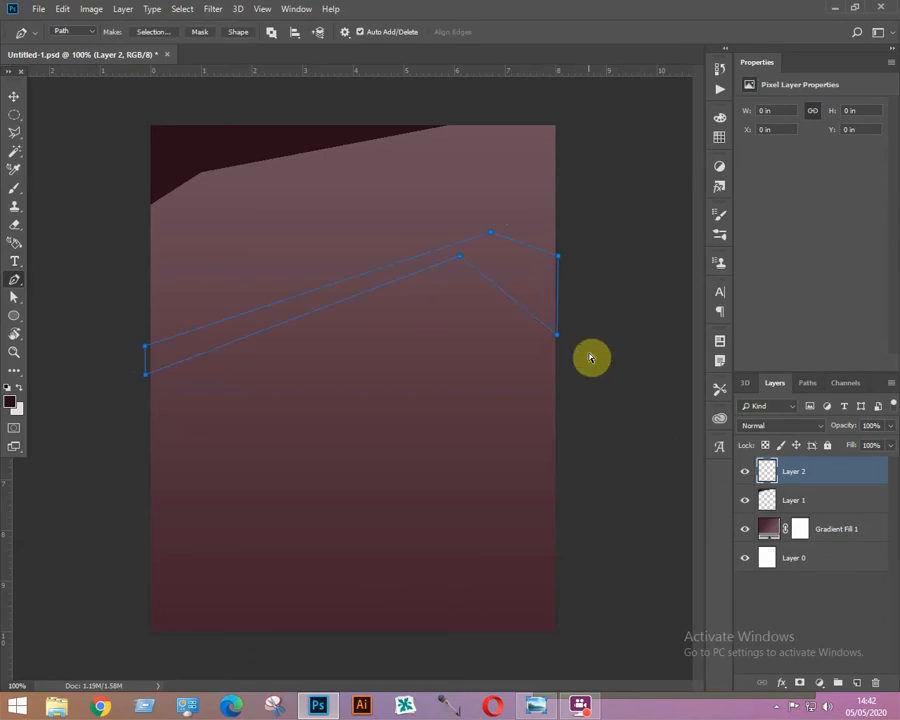
pyautogui.hotkey('ctrl', 'Return')
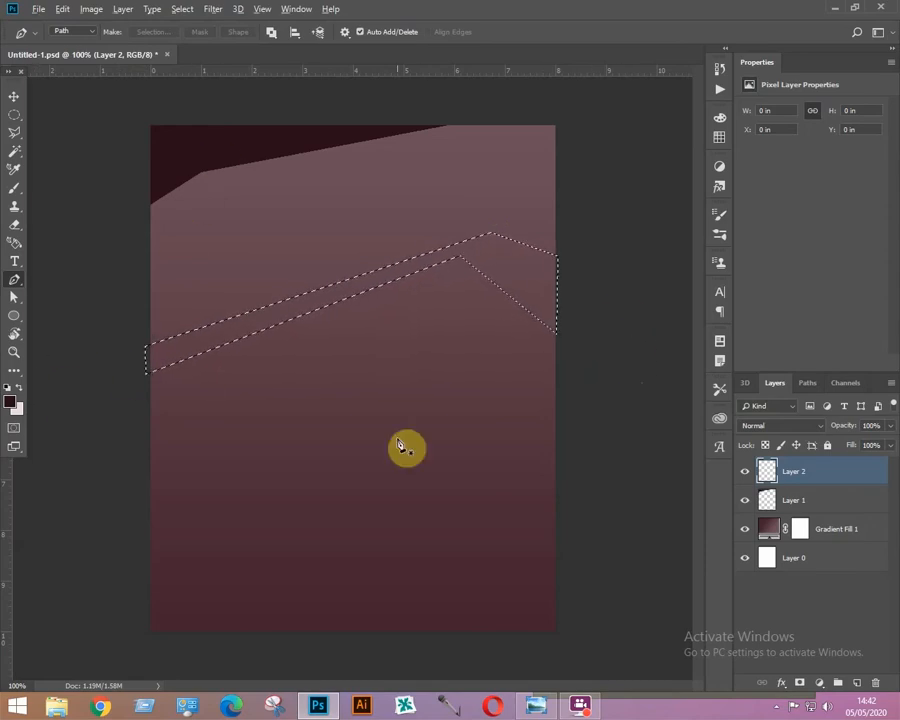
pyautogui.hotkey('alt', 'BackSpace')
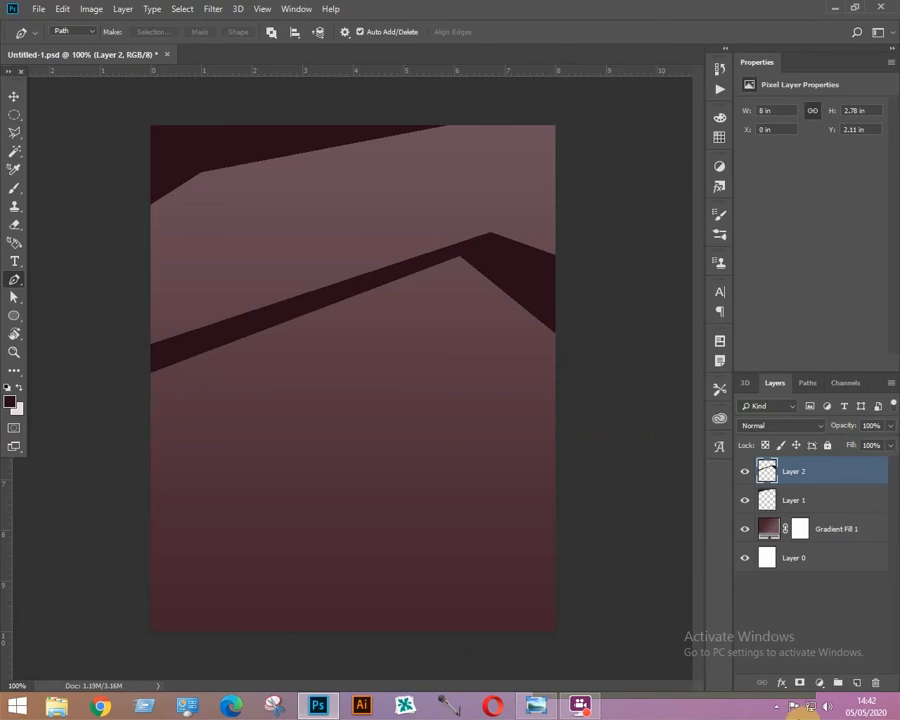
# On a new layer, outline the lower section below a diagonal from the right edge, fill it dark maroon and deselect.
pyautogui.click(858, 684)
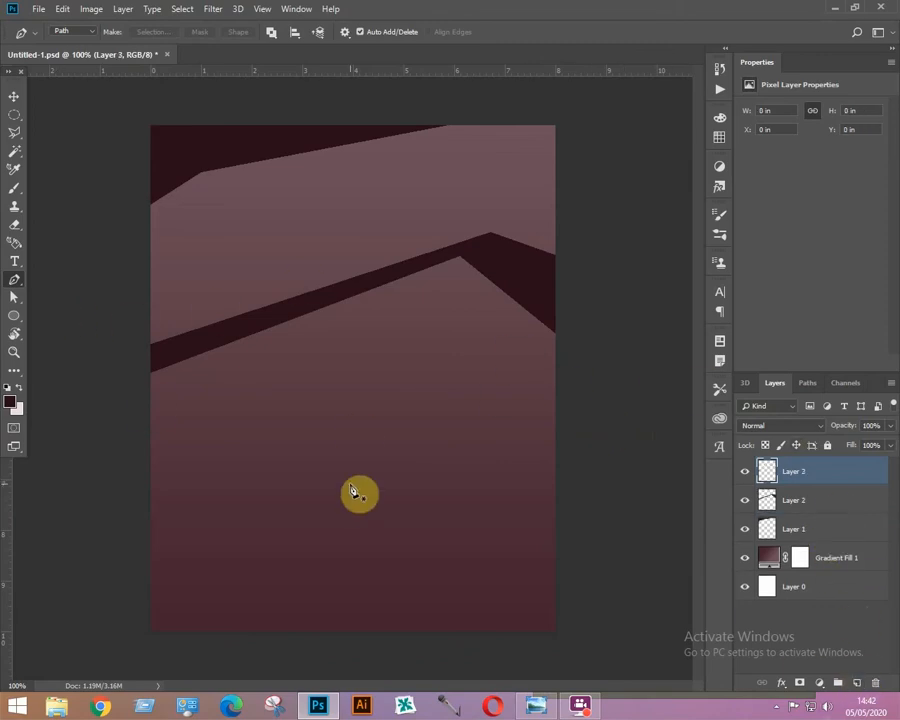
pyautogui.click(558, 403)
pyautogui.click(146, 555)
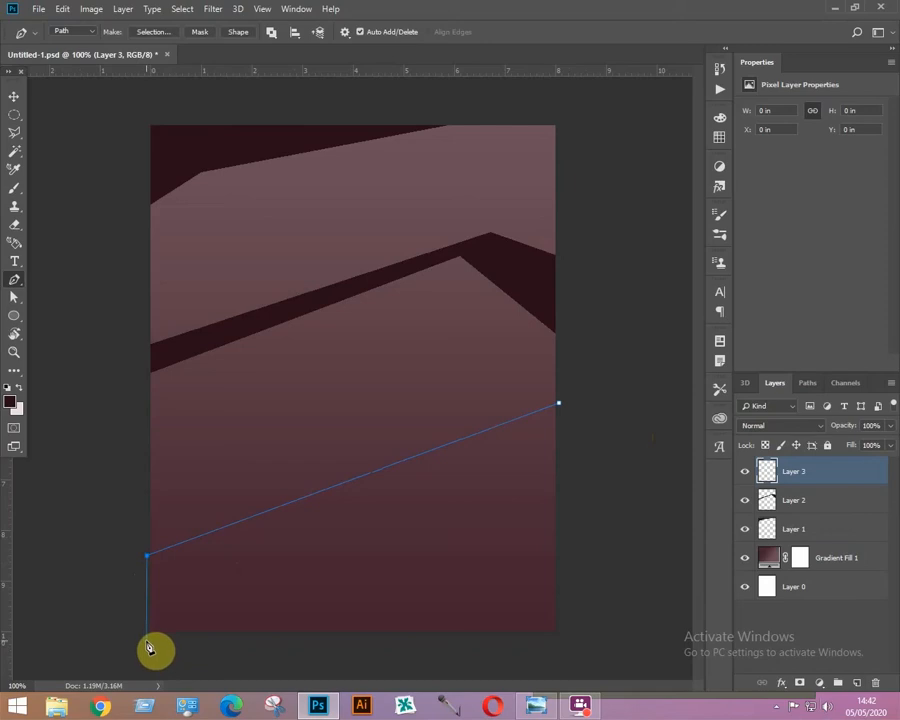
pyautogui.click(147, 640)
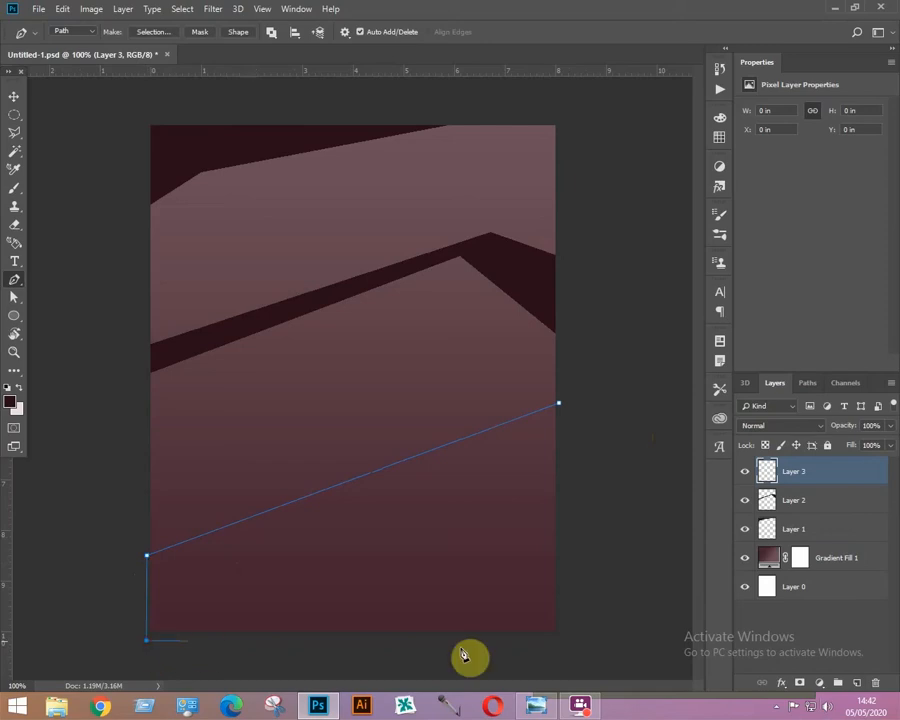
pyautogui.click(560, 636)
pyautogui.click(558, 403)
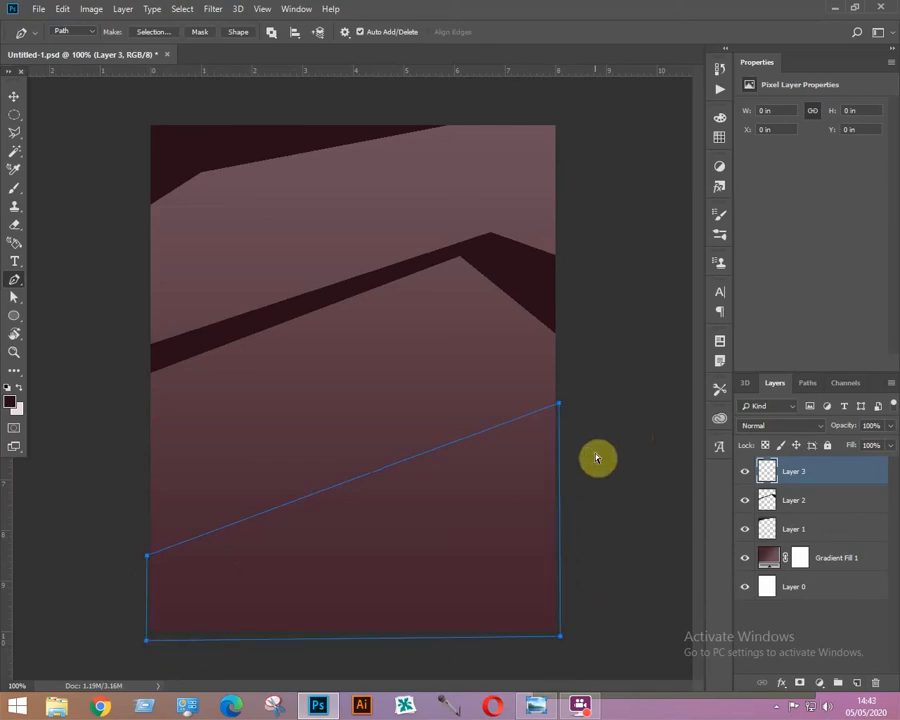
pyautogui.hotkey('ctrl', 'Return')
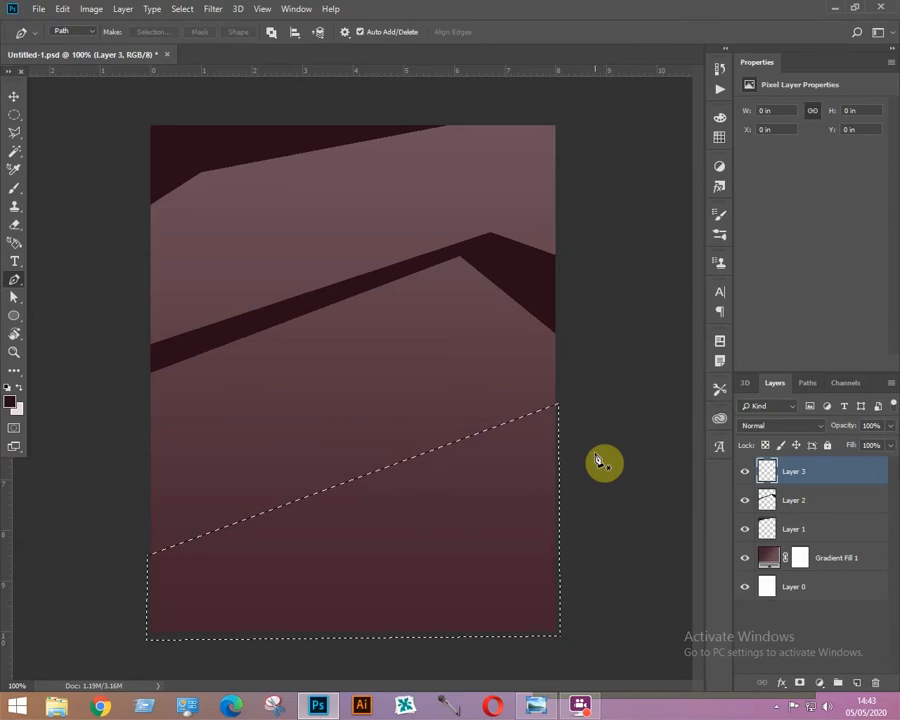
pyautogui.hotkey('alt', 'BackSpace')
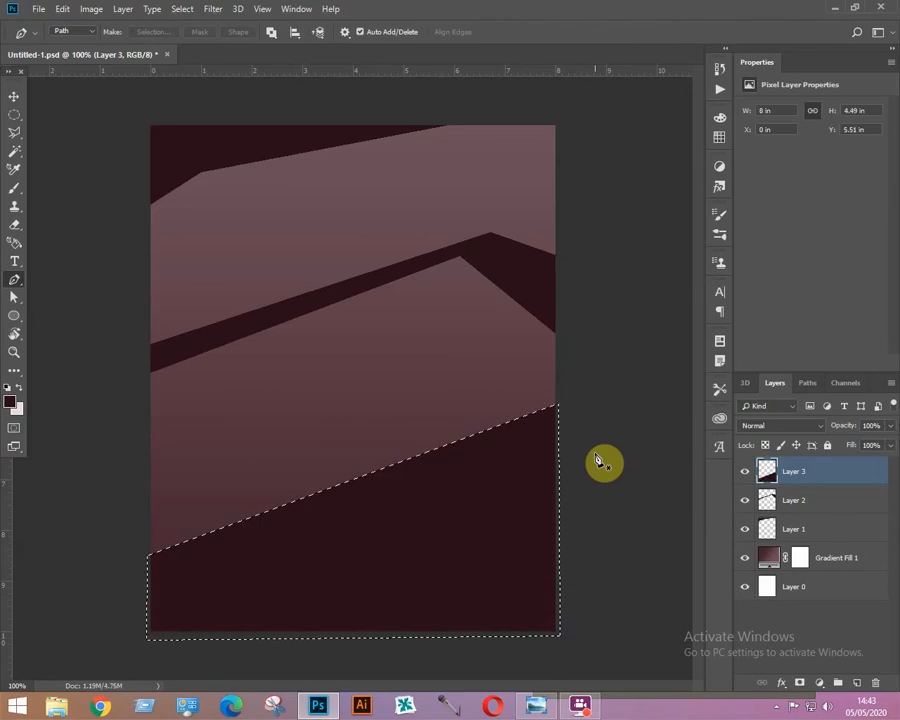
pyautogui.hotkey('ctrl', 'd')
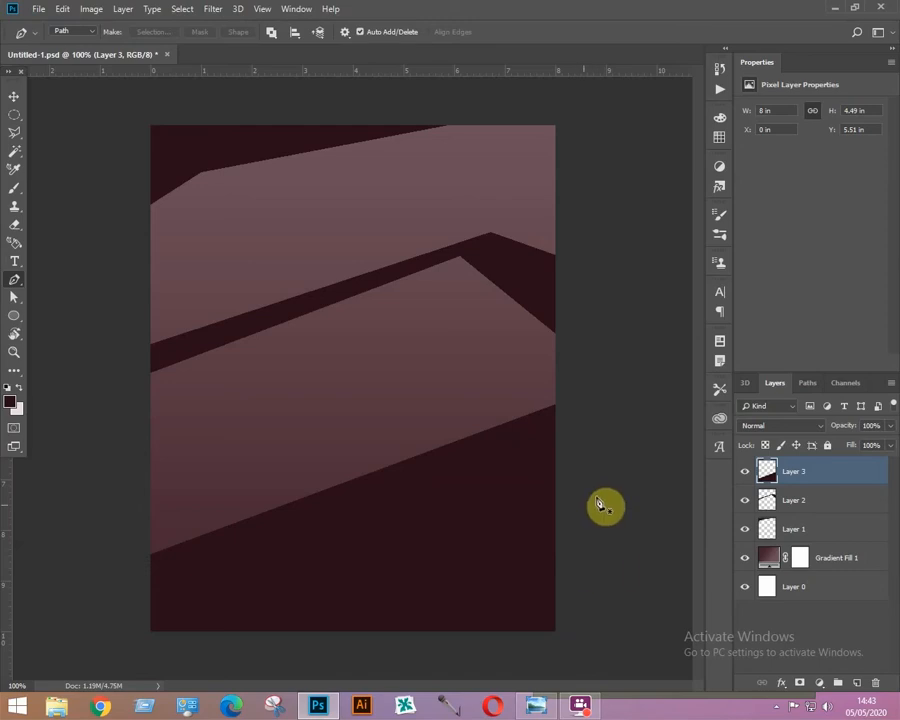
# Add a new empty layer directly above the Gradient Fill 1 layer.
pyautogui.press('v')
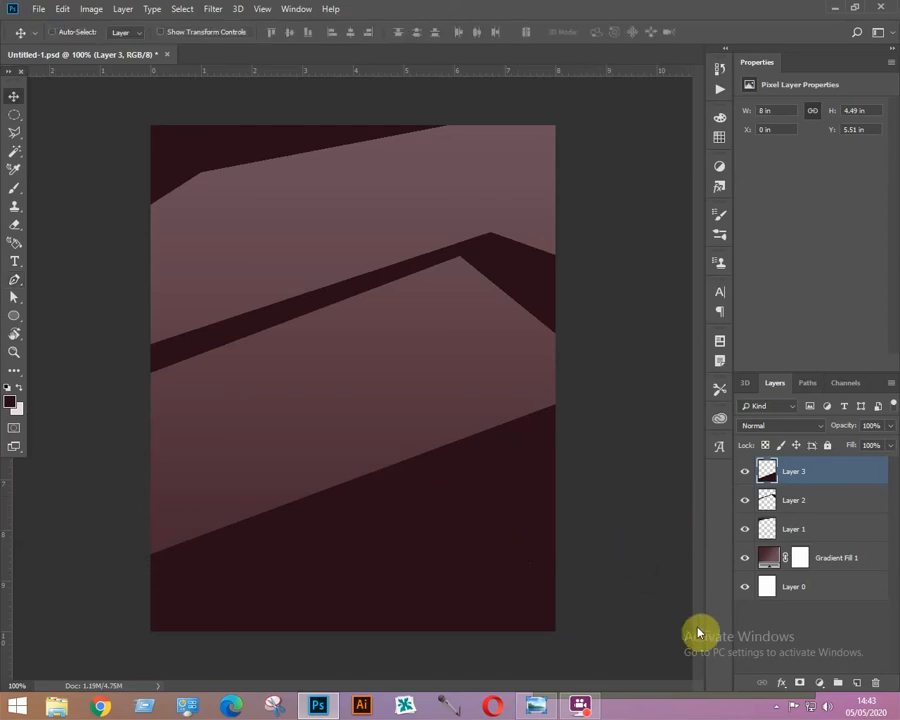
pyautogui.click(827, 563)
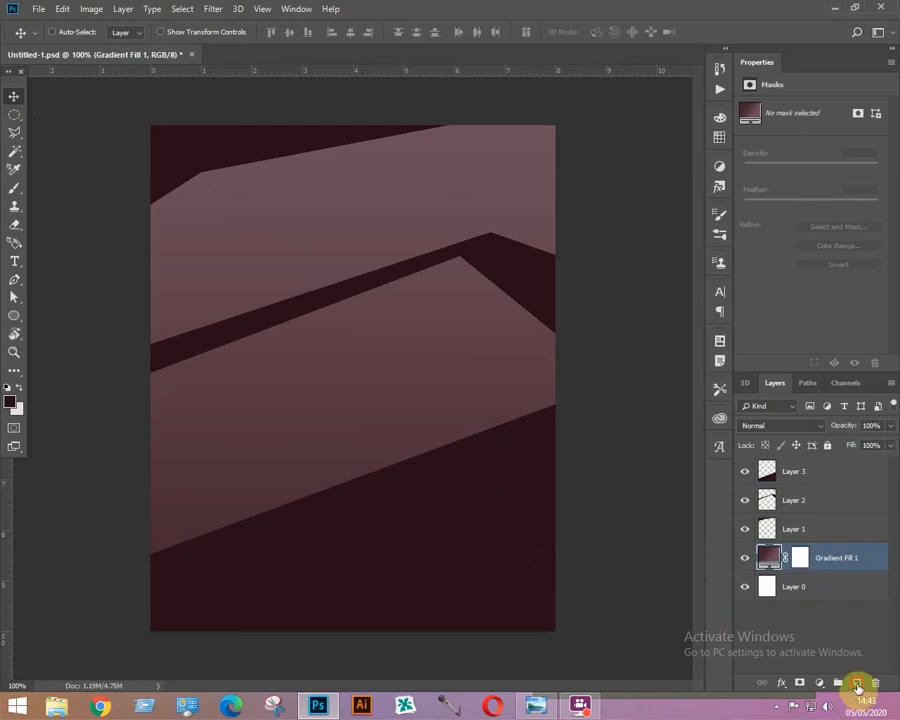
pyautogui.click(857, 684)
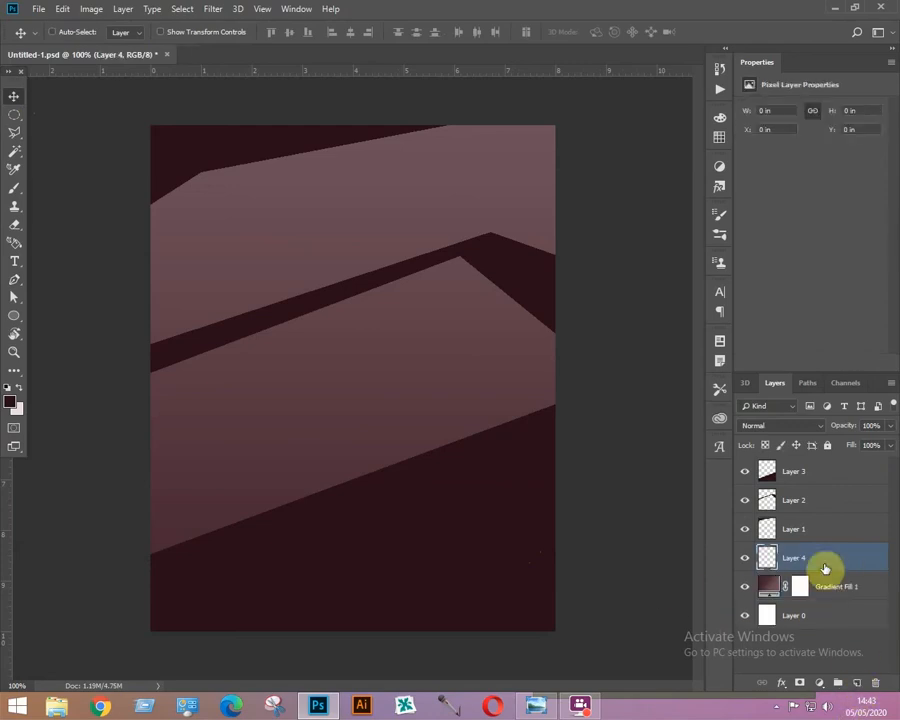
# Draw a circular selection about 2.9 in wide near the top-right and set the foreground colour to a near-black shade.
pyautogui.click(13, 117)
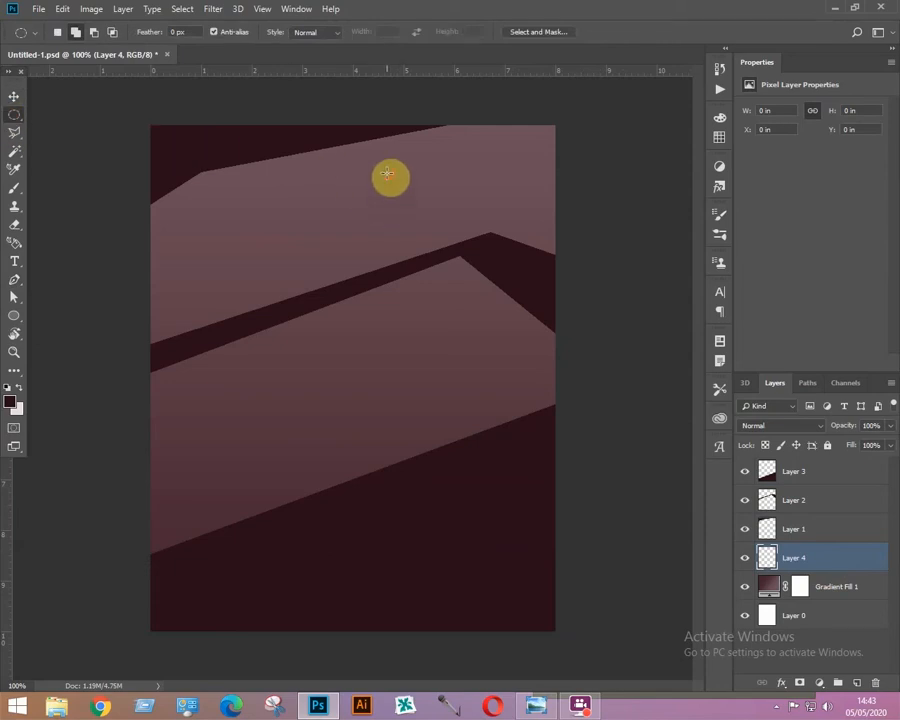
pyautogui.moveTo(388, 174); pyautogui.dragTo(550, 322)
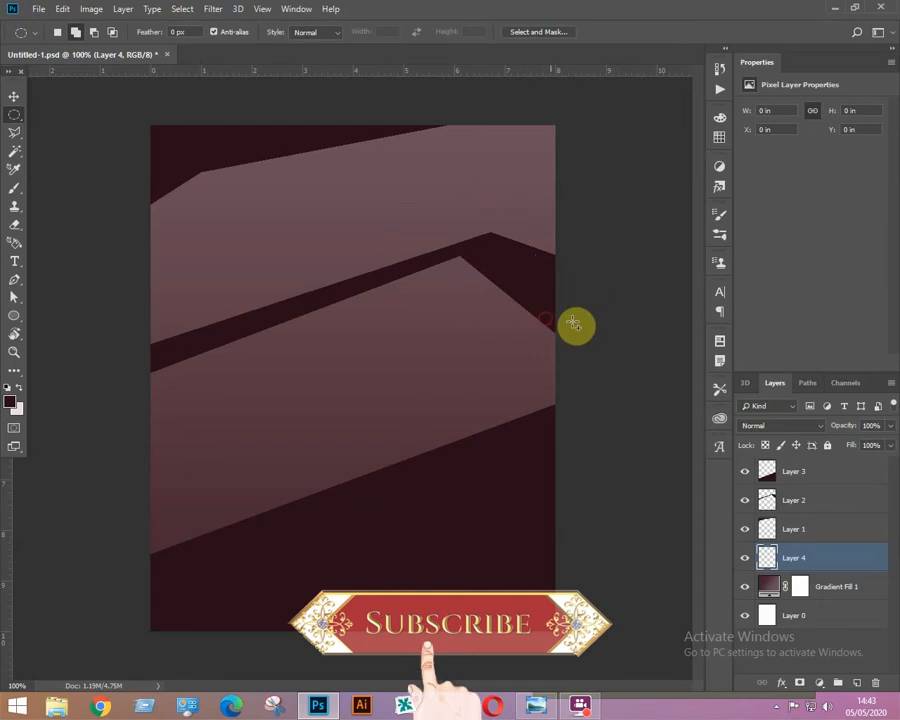
pyautogui.click(13, 406)
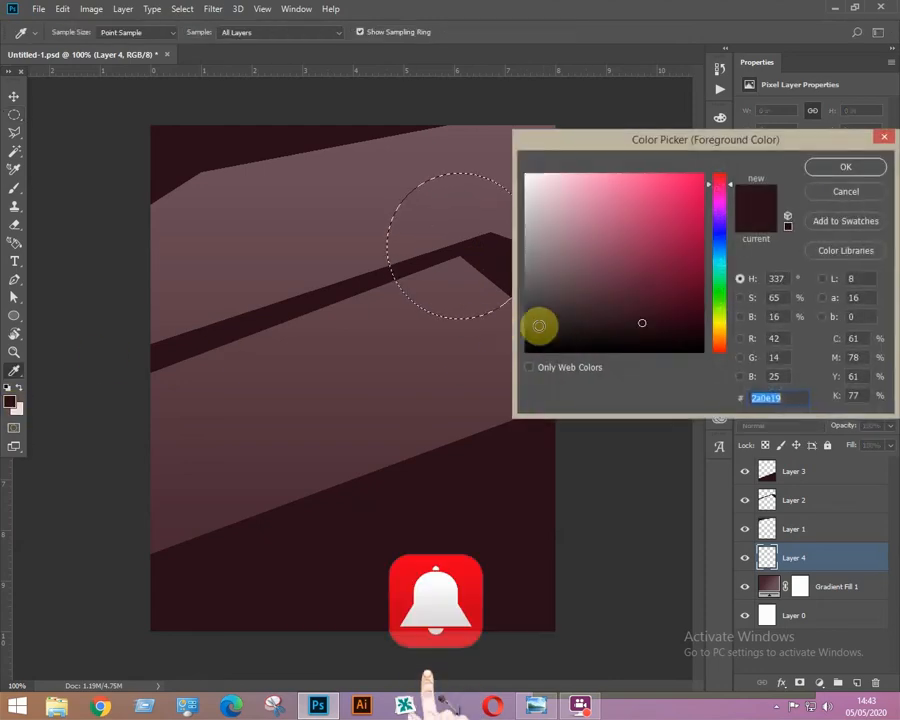
pyautogui.click(538, 325)
pyautogui.click(845, 167)
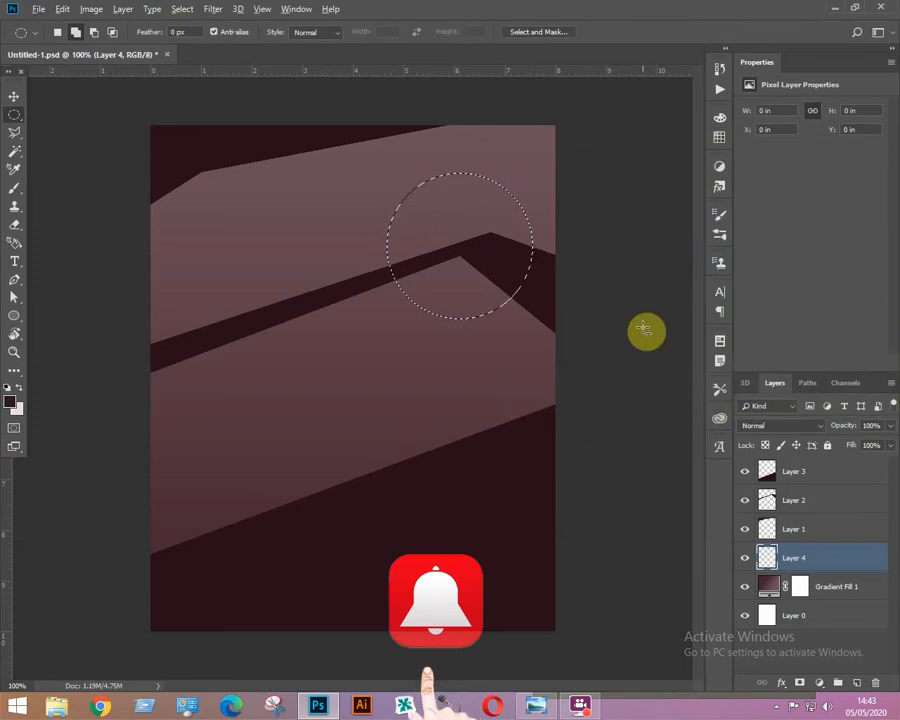
# Fill the circle, deselect it and move it up into the top-right corner, partly beyond the canvas edge.
pyautogui.hotkey('alt', 'BackSpace')
pyautogui.hotkey('ctrl', 'd')
pyautogui.press('v')
pyautogui.moveTo(478, 211); pyautogui.dragTo(504, 169)
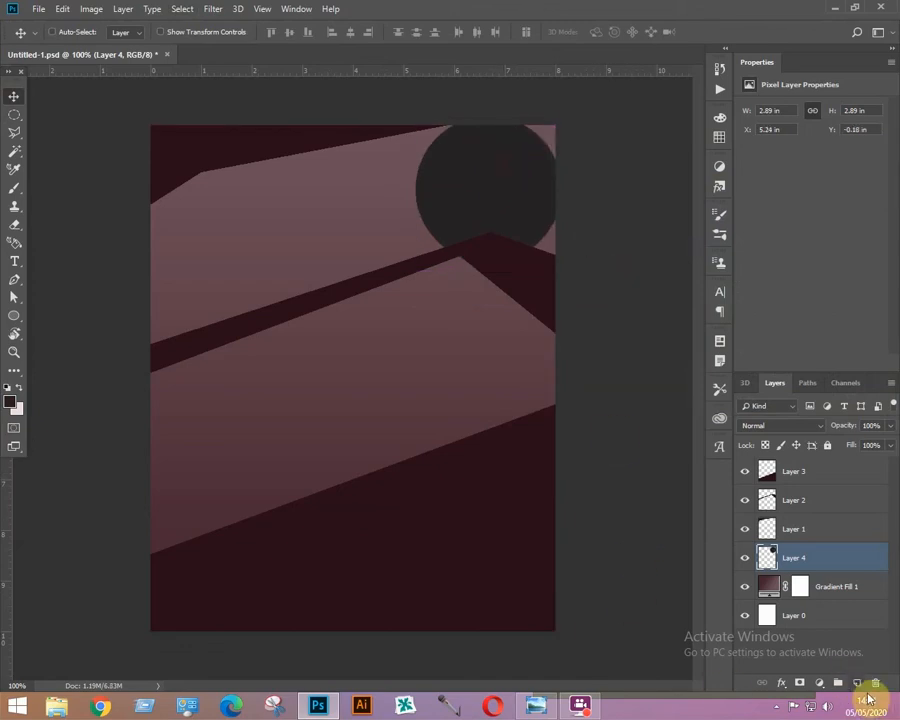
# Add a new layer and draw a small circular selection about 1.4 in wide in the upper-left area.
pyautogui.click(856, 683)
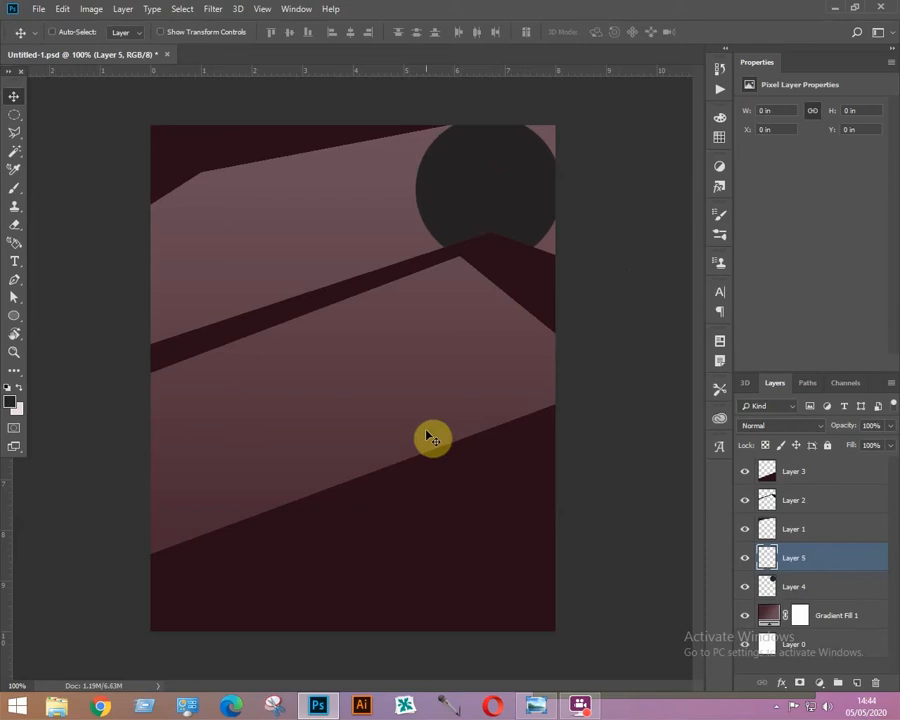
pyautogui.click(14, 115)
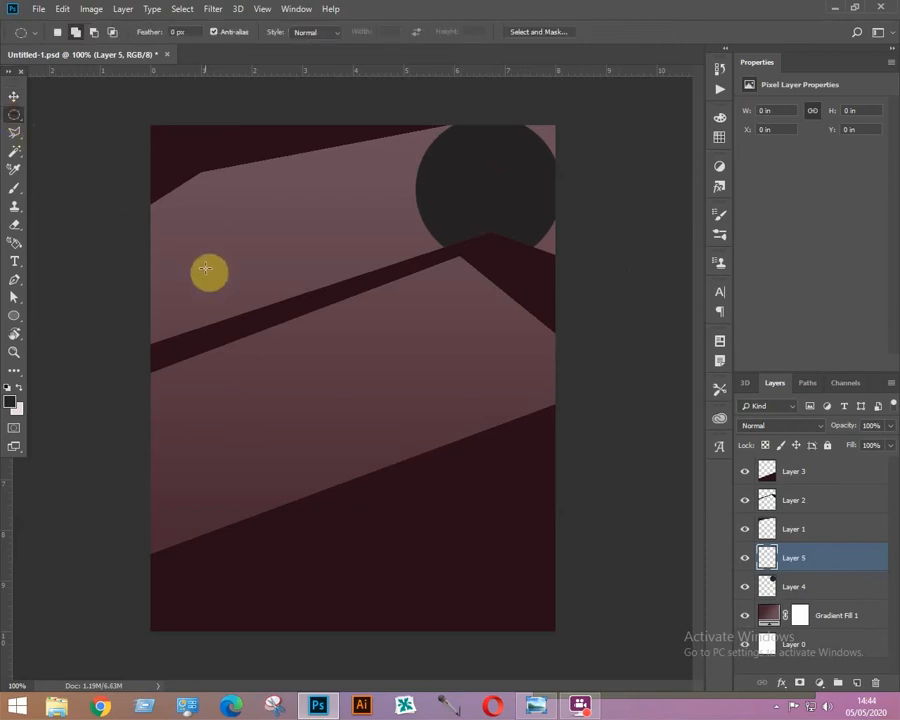
pyautogui.moveTo(201, 221); pyautogui.dragTo(275, 289)
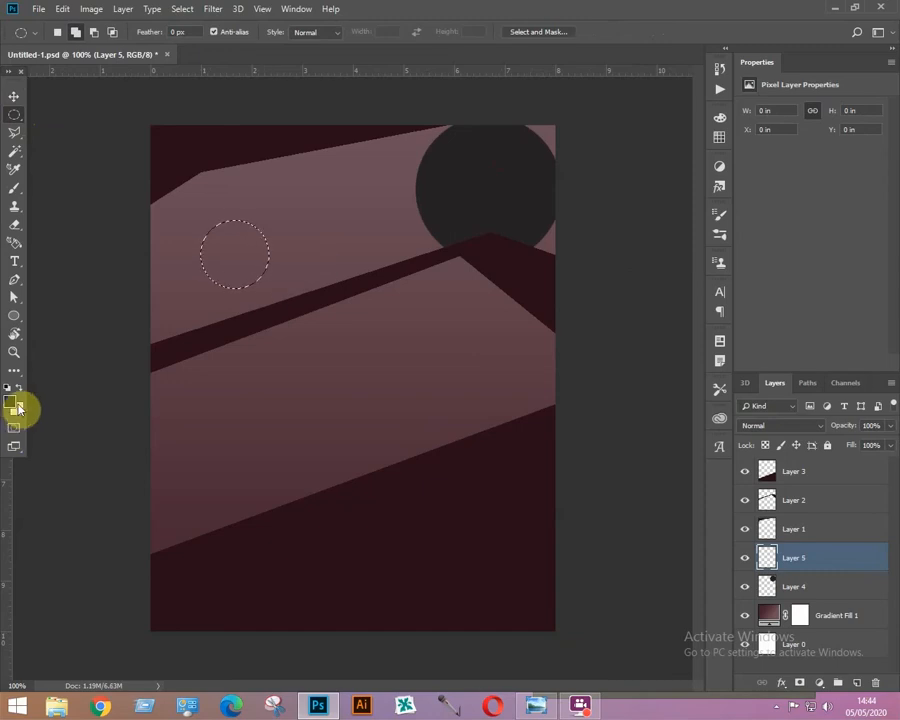
# Set the foreground colour to crimson bc084c, fill the small circular selection and deselect it.
pyautogui.click(12, 399)
pyautogui.click(694, 228)
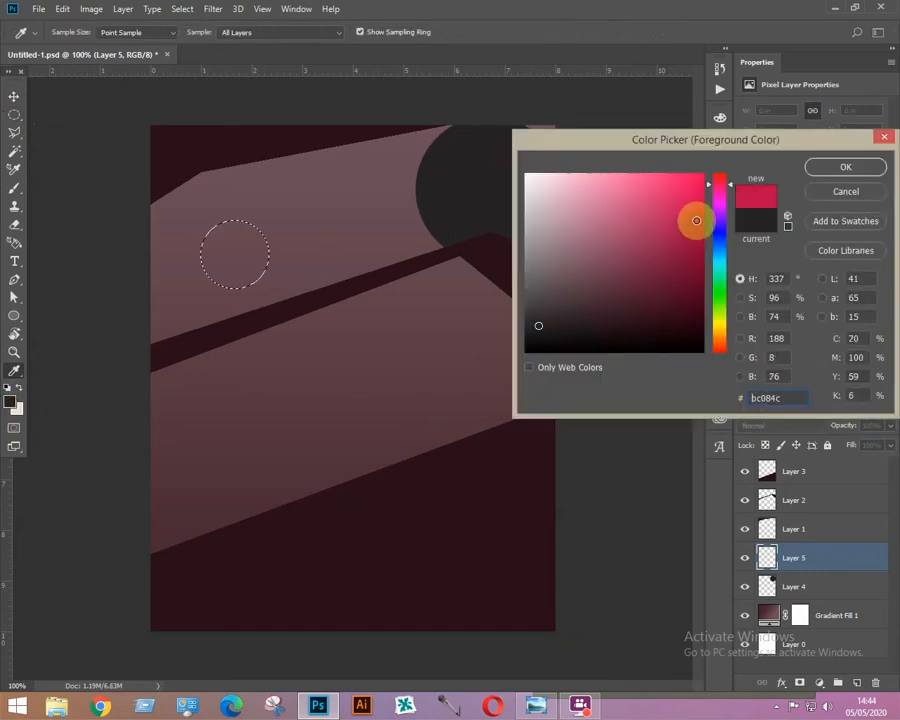
pyautogui.click(846, 168)
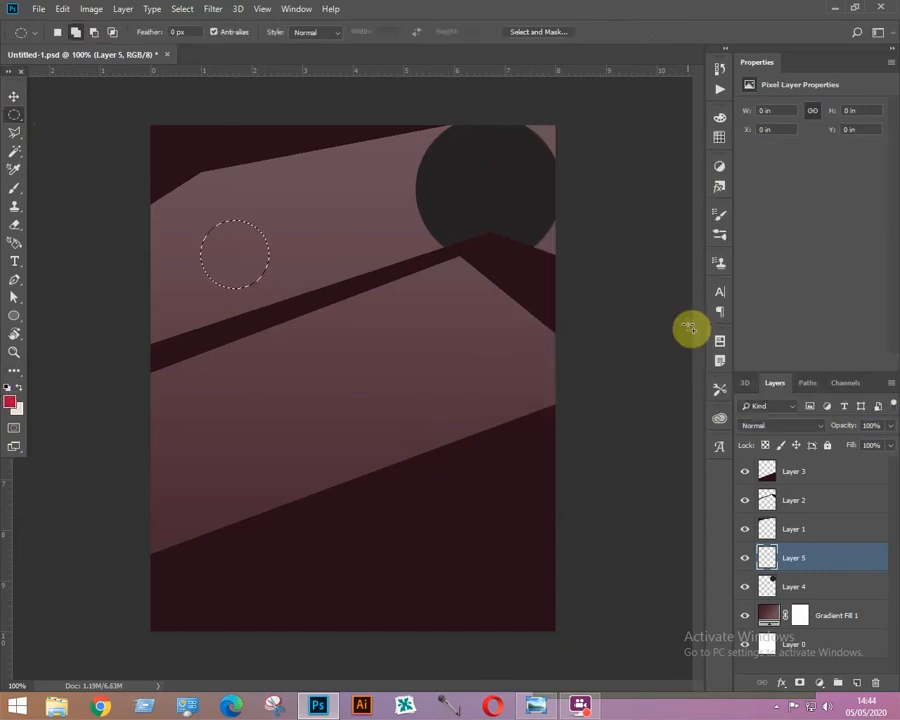
pyautogui.hotkey('alt', 'BackSpace')
pyautogui.hotkey('ctrl', 'd')
# Move the crimson circle slightly up-left and scale it up to about 1.64 in wide with Free Transform.
pyautogui.click(23, 104)
pyautogui.moveTo(245, 258); pyautogui.dragTo(225, 234)
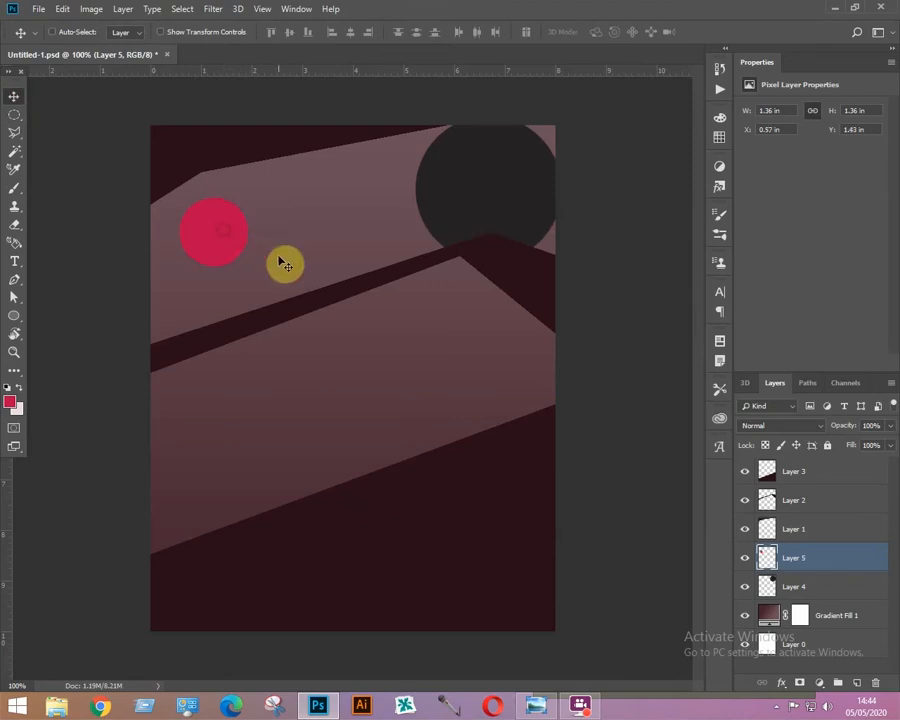
pyautogui.hotkey('ctrl', 't')
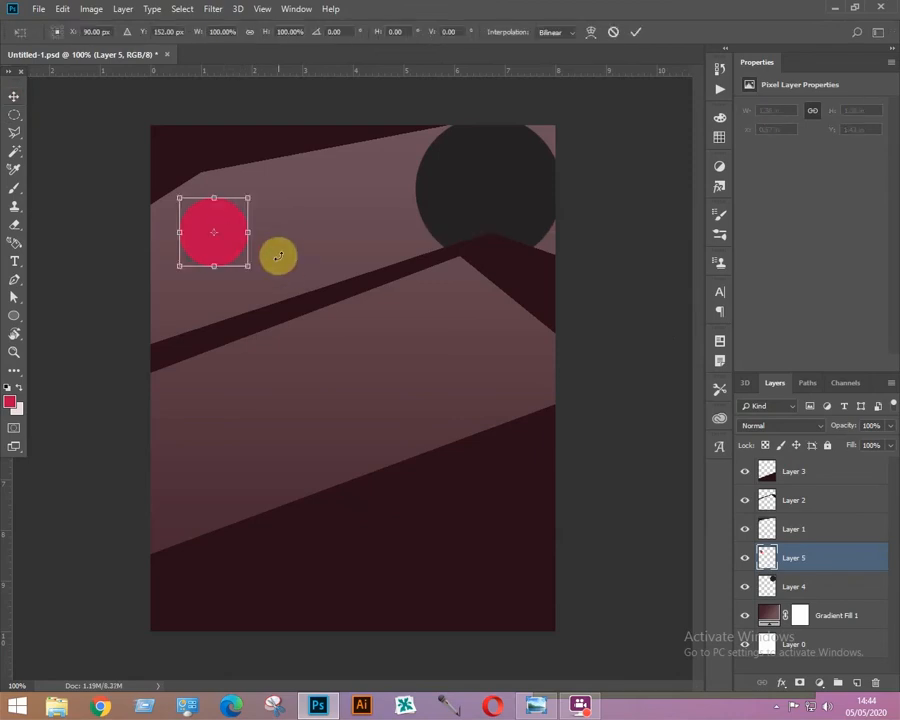
pyautogui.moveTo(243, 197); pyautogui.dragTo(263, 186)
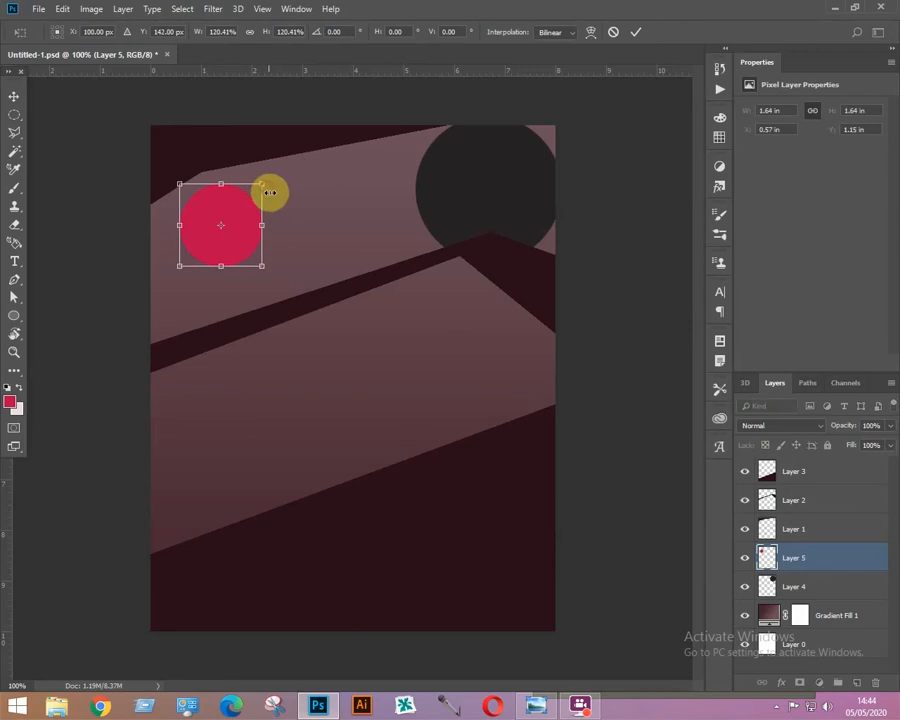
pyautogui.press('Return')
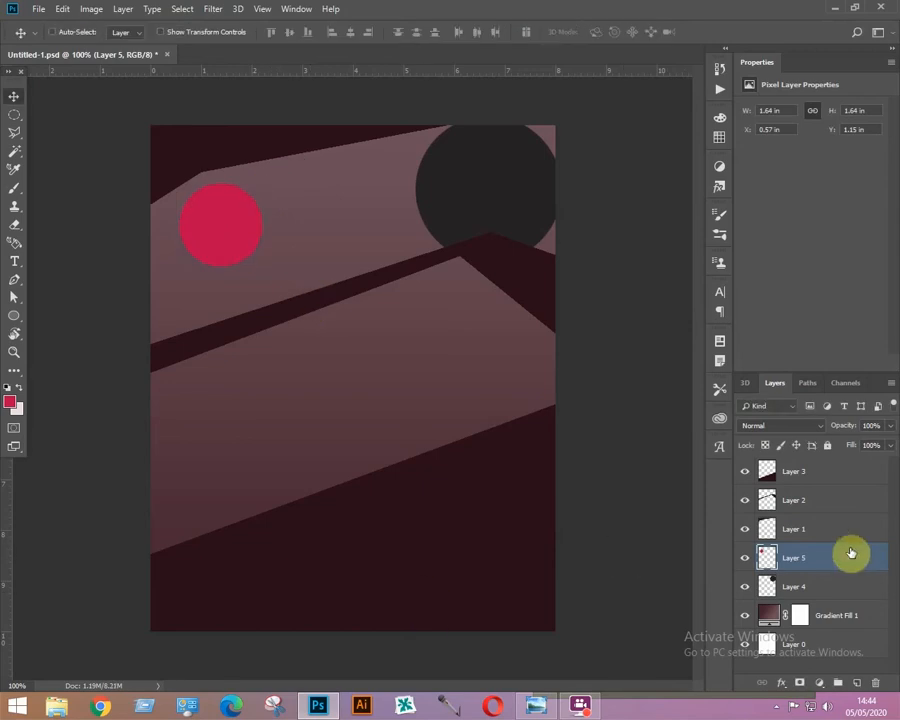
# Add a new layer, then draw a 155 px circle with the Ellipse Tool in the middle and shift it upward.
pyautogui.click(859, 684)
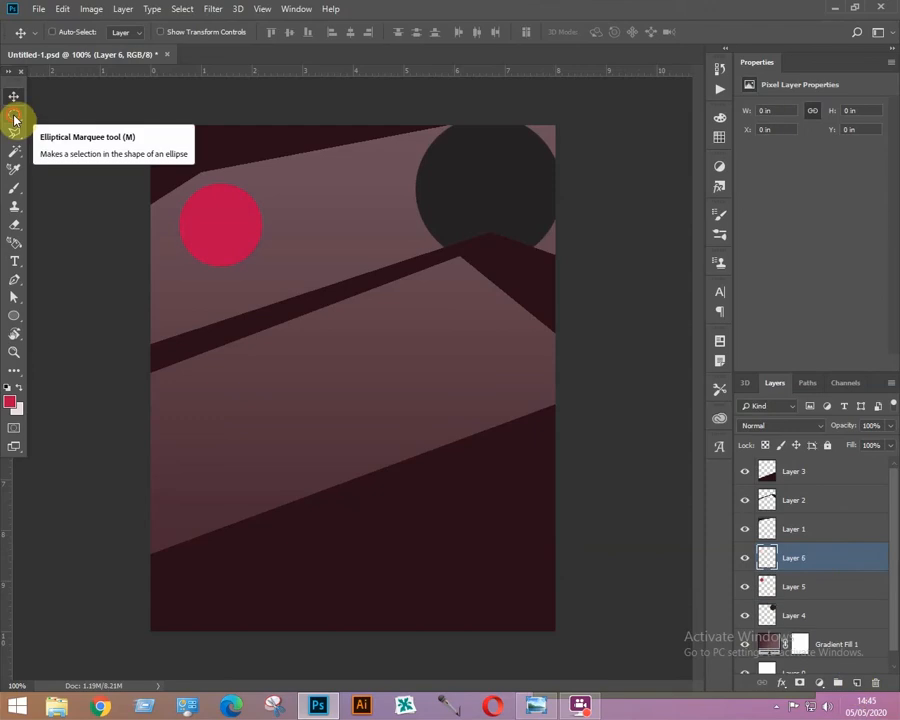
pyautogui.click(14, 116)
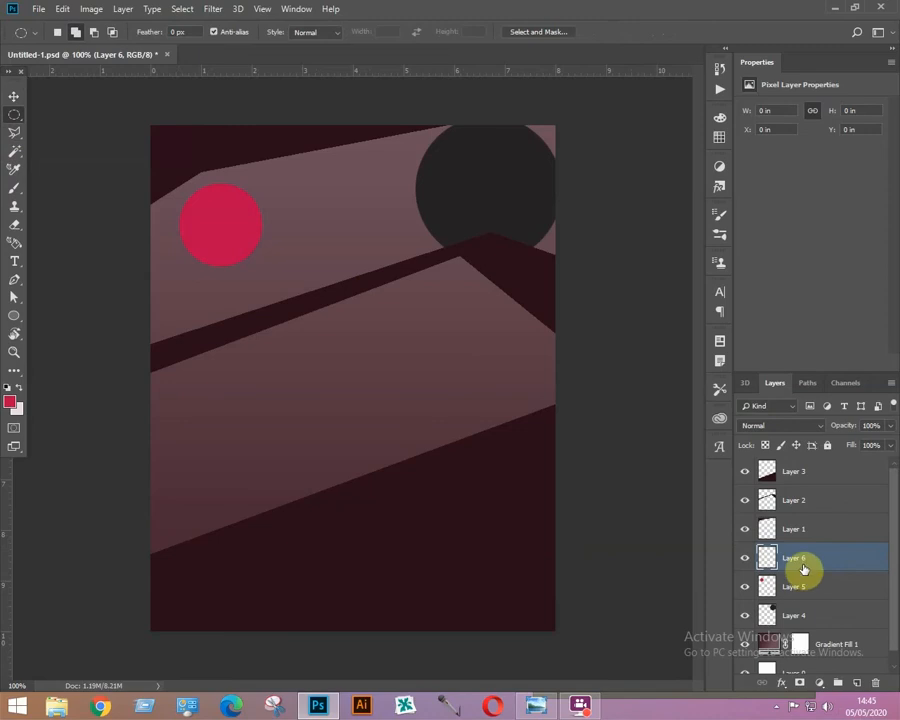
pyautogui.click(15, 318)
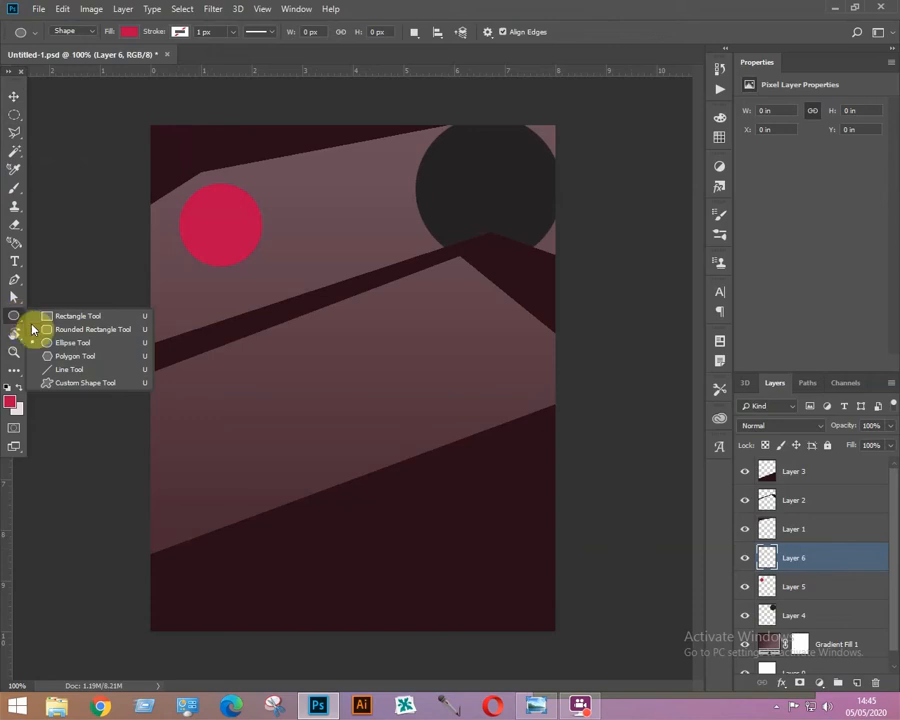
pyautogui.click(79, 345)
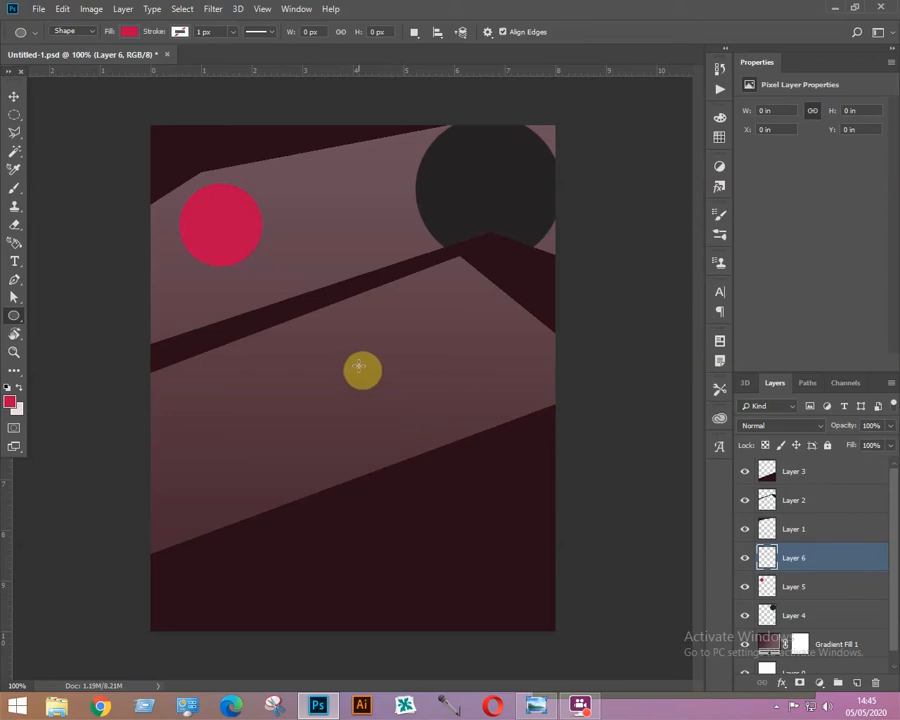
pyautogui.moveTo(360, 366); pyautogui.dragTo(476, 475)
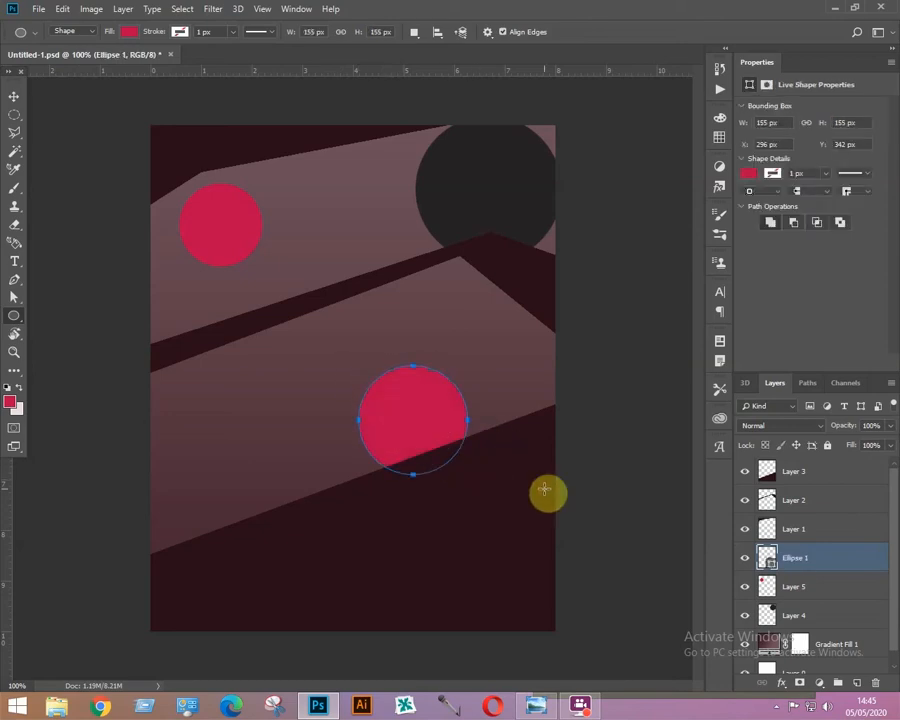
pyautogui.moveTo(414, 404); pyautogui.dragTo(410, 362)
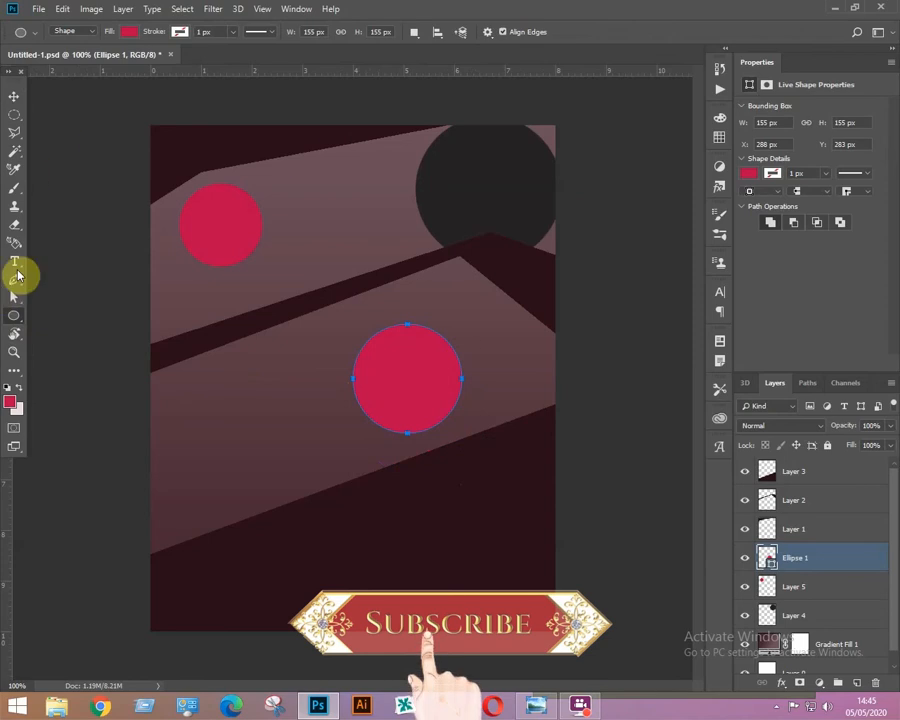
# Add an anchor point on the ellipse's upper-right edge and pull it inward to cut a notch.
pyautogui.click(15, 283)
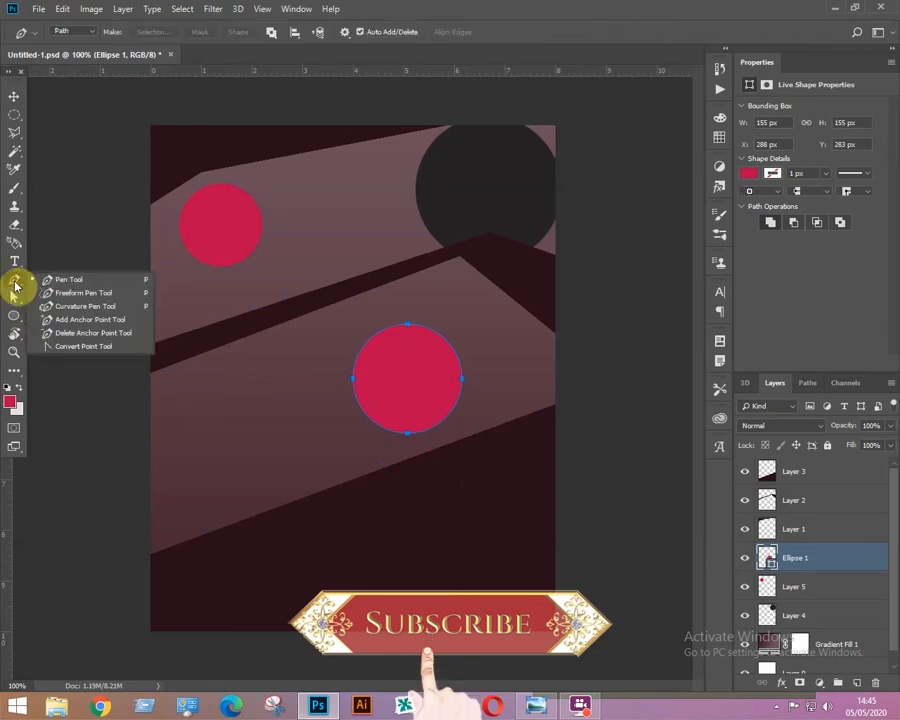
pyautogui.click(80, 320)
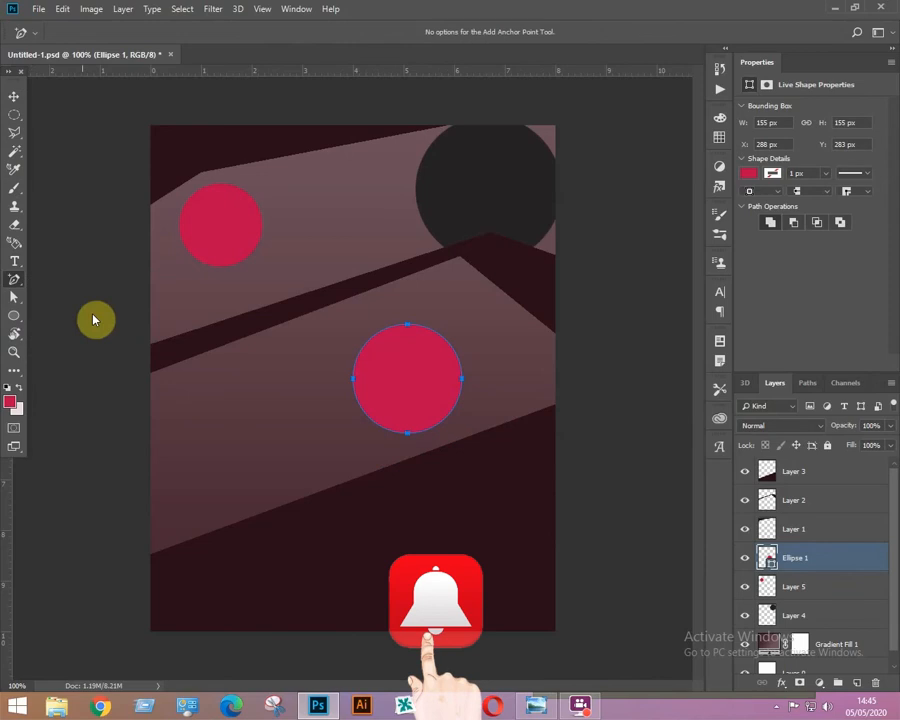
pyautogui.click(448, 346)
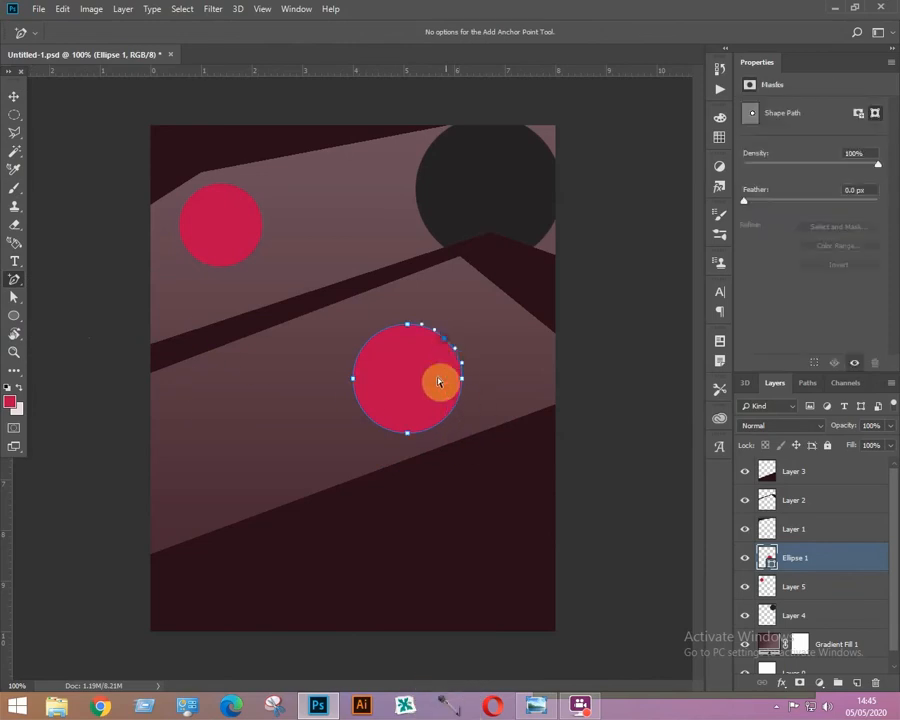
pyautogui.click(13, 302)
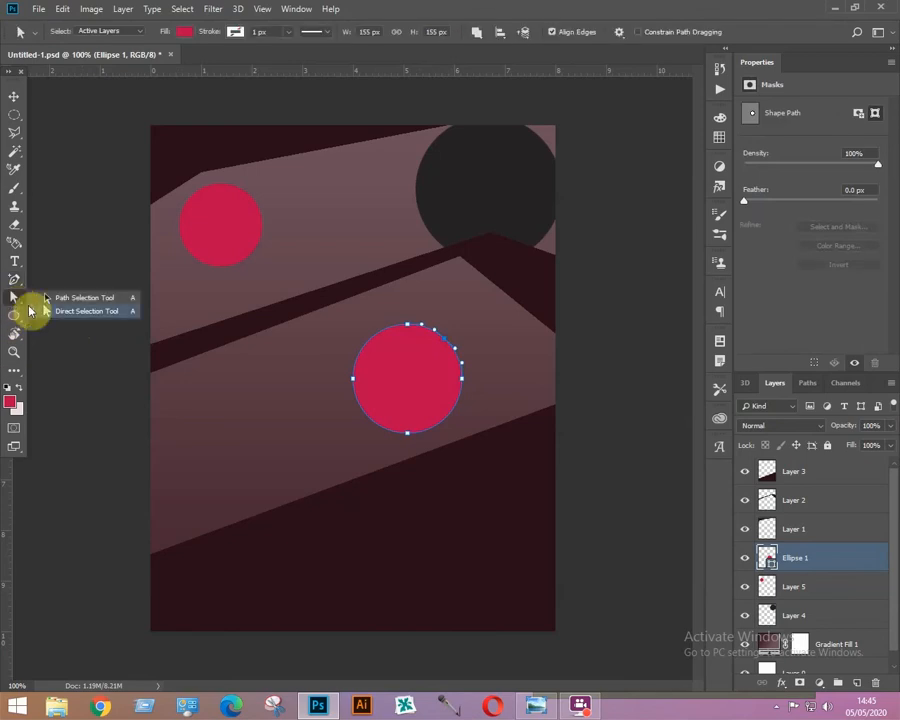
pyautogui.click(68, 313)
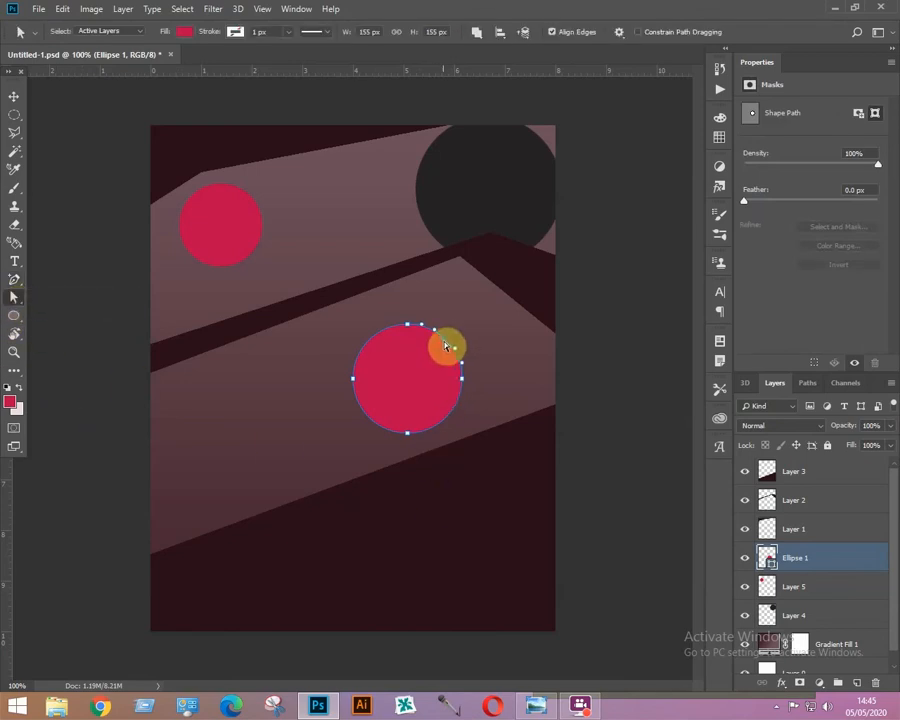
pyautogui.moveTo(440, 356); pyautogui.dragTo(429, 366)
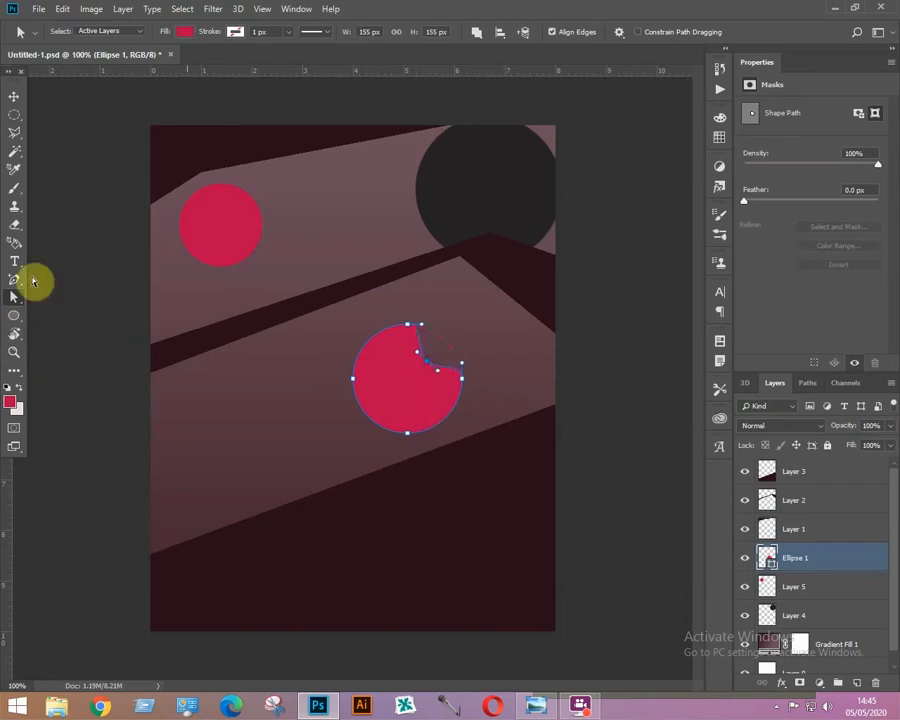
# Convert the notch anchor into a smooth curved point with the Convert Point Tool.
pyautogui.rightClick(15, 284)
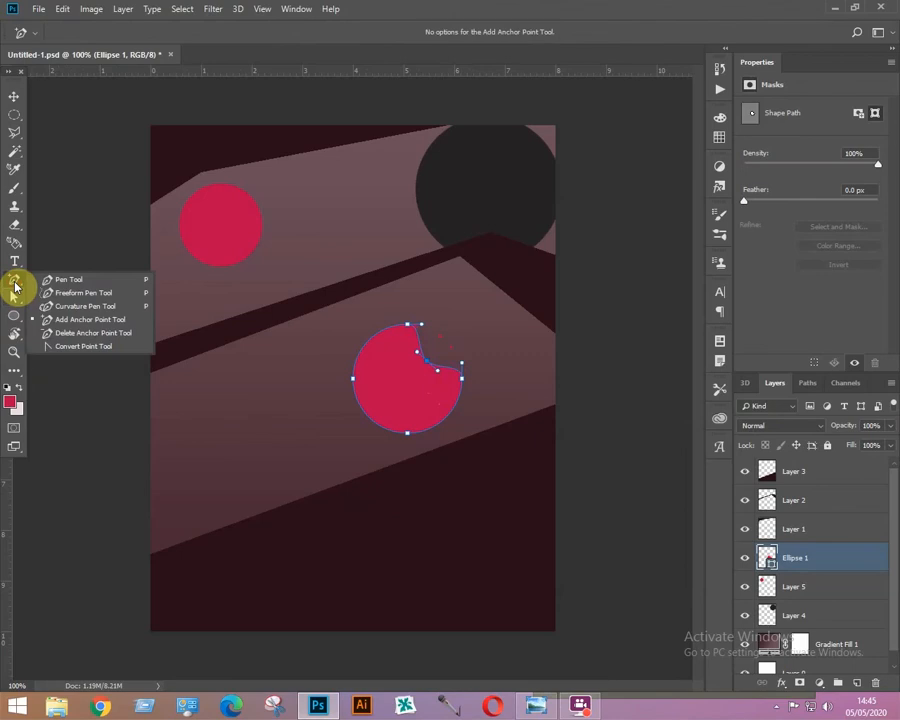
pyautogui.click(81, 347)
pyautogui.moveTo(405, 363); pyautogui.dragTo(434, 400)
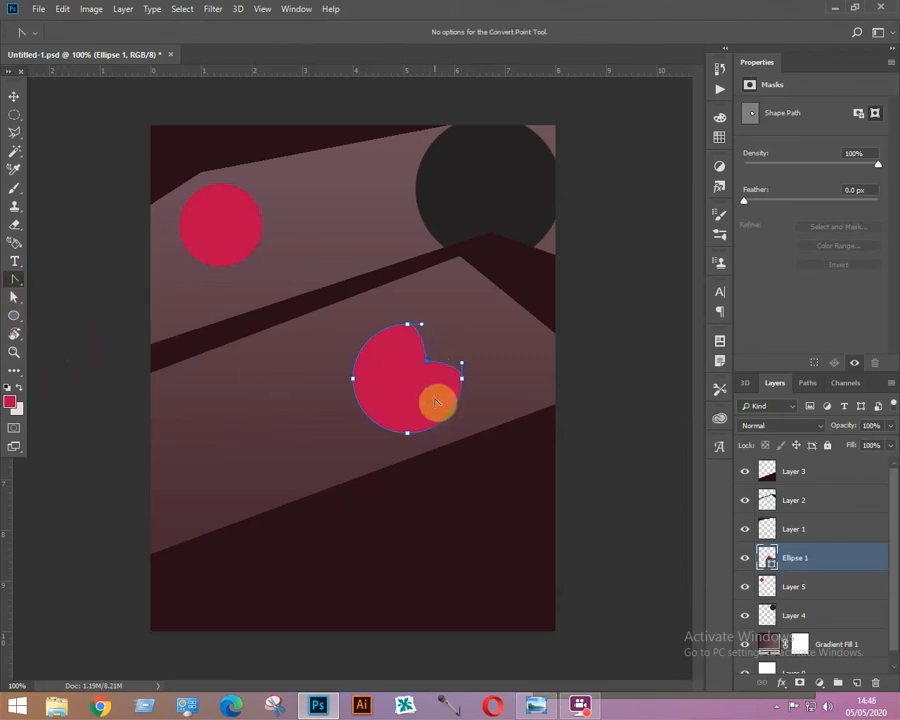
pyautogui.click(497, 430)
# Move the Ellipse 1 layer to the top of the layer stack and shift the shape slightly down.
pyautogui.click(14, 96)
pyautogui.moveTo(800, 560); pyautogui.dragTo(792, 462)
pyautogui.moveTo(457, 412); pyautogui.dragTo(460, 431)
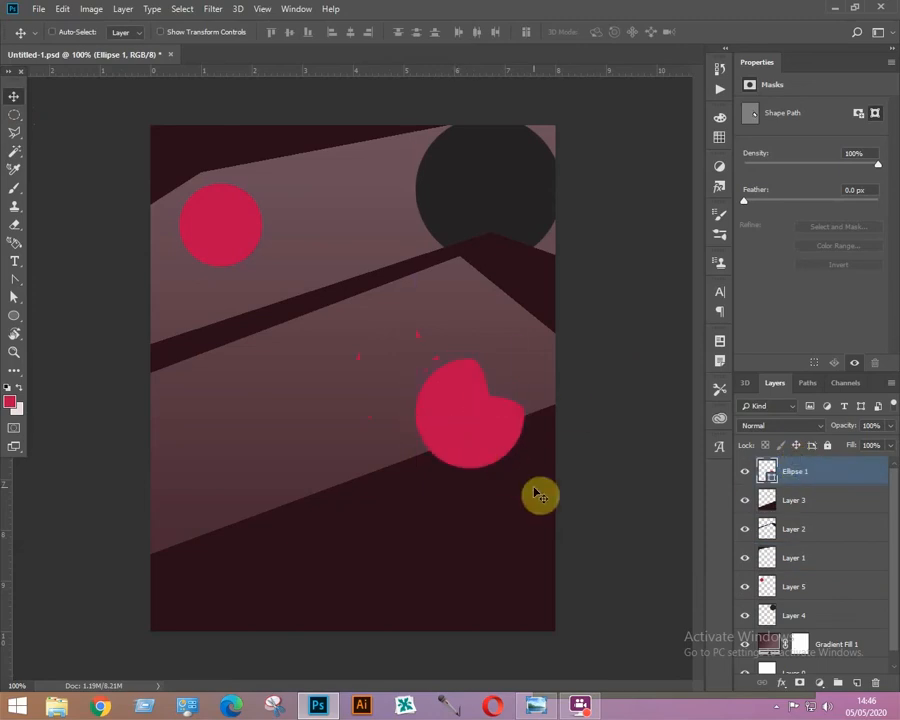
# Duplicate the notched shape down-left and rotate the copy about -81°.
pyautogui.click(14, 96)
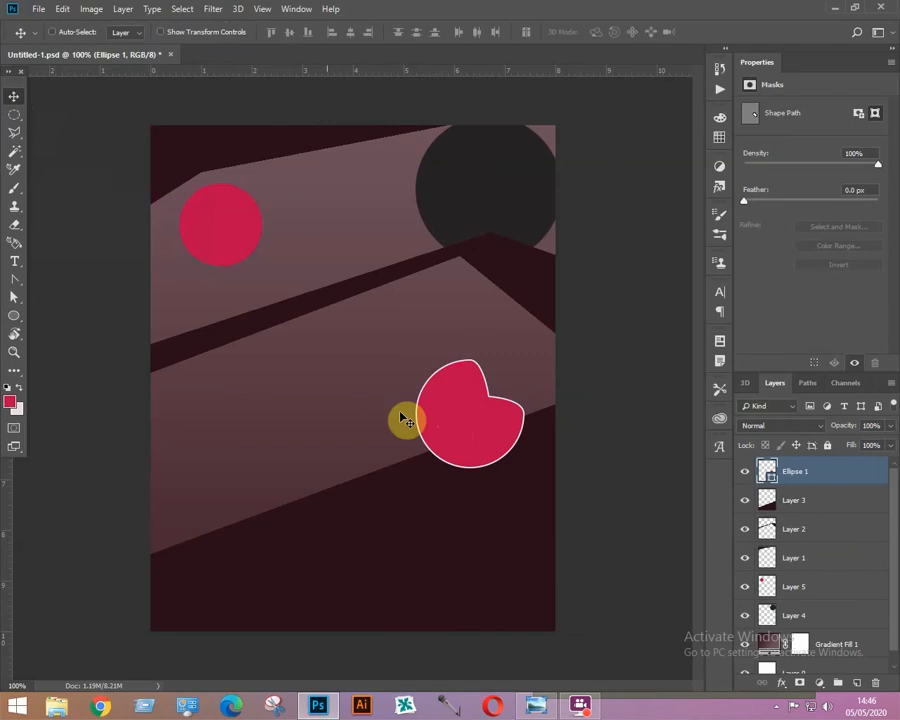
pyautogui.moveTo(454, 434); pyautogui.dragTo(336, 477)
pyautogui.press('ctrl')
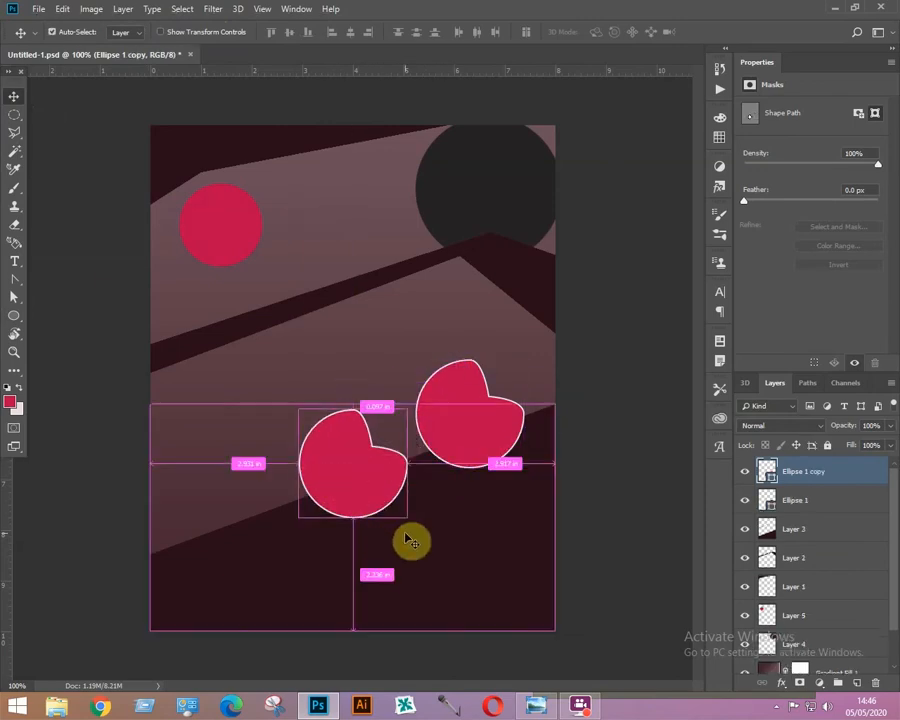
pyautogui.hotkey('ctrl', 't')
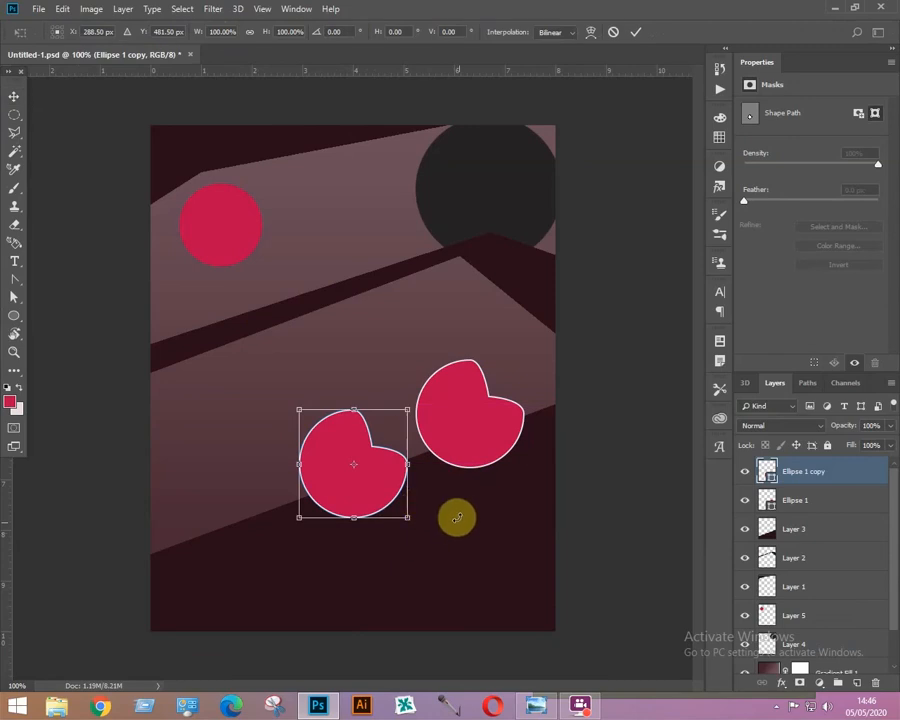
pyautogui.moveTo(419, 522); pyautogui.dragTo(414, 418)
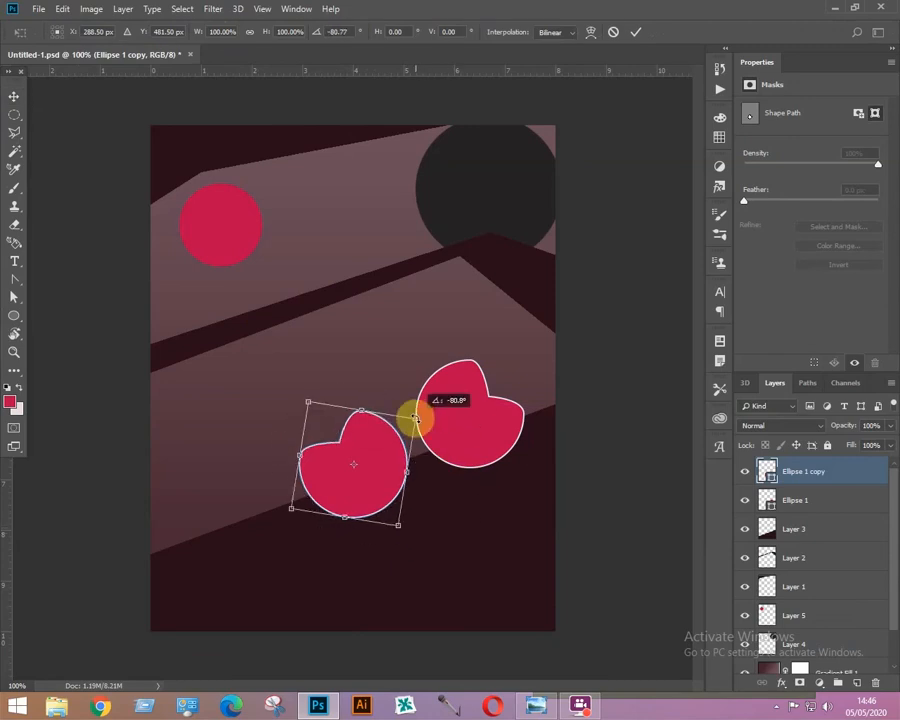
pyautogui.press('Return')
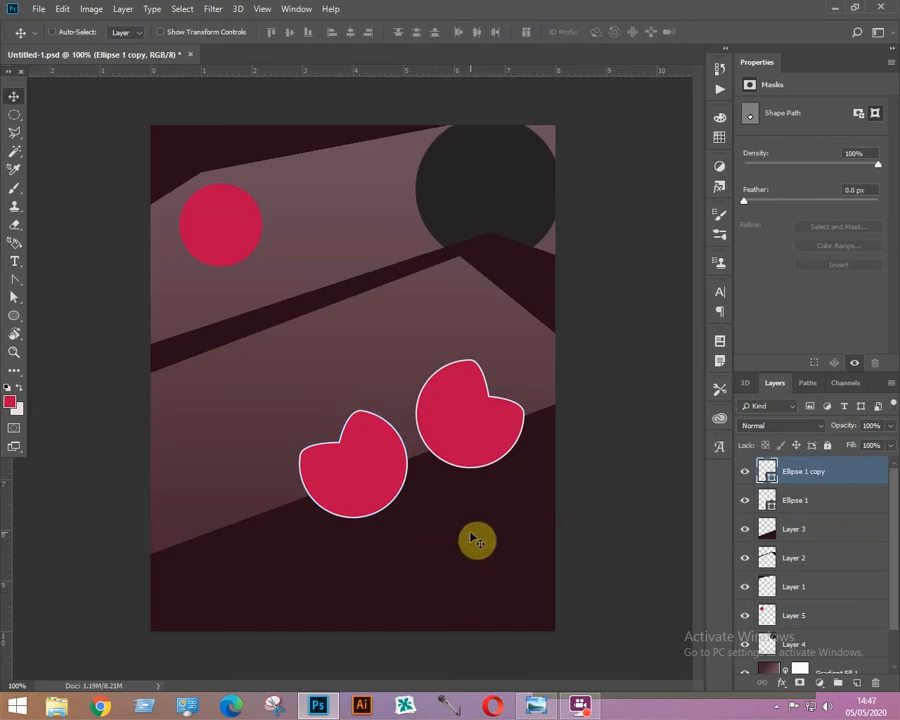
# Duplicate the copy further down-left and rotate it about -46°.
pyautogui.moveTo(360, 486); pyautogui.dragTo(231, 537)
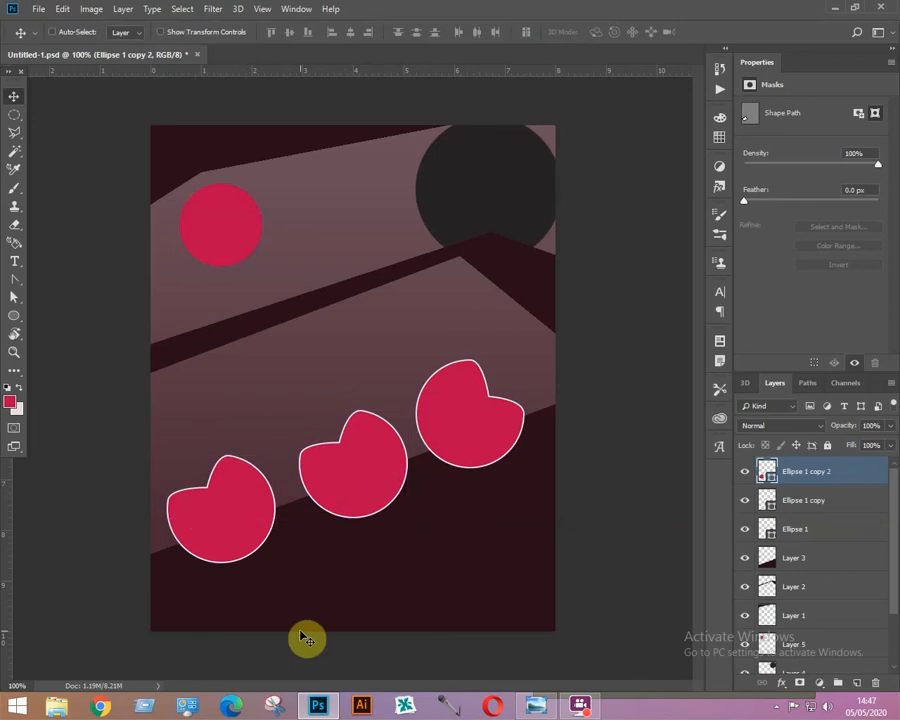
pyautogui.hotkey('ctrl', 't')
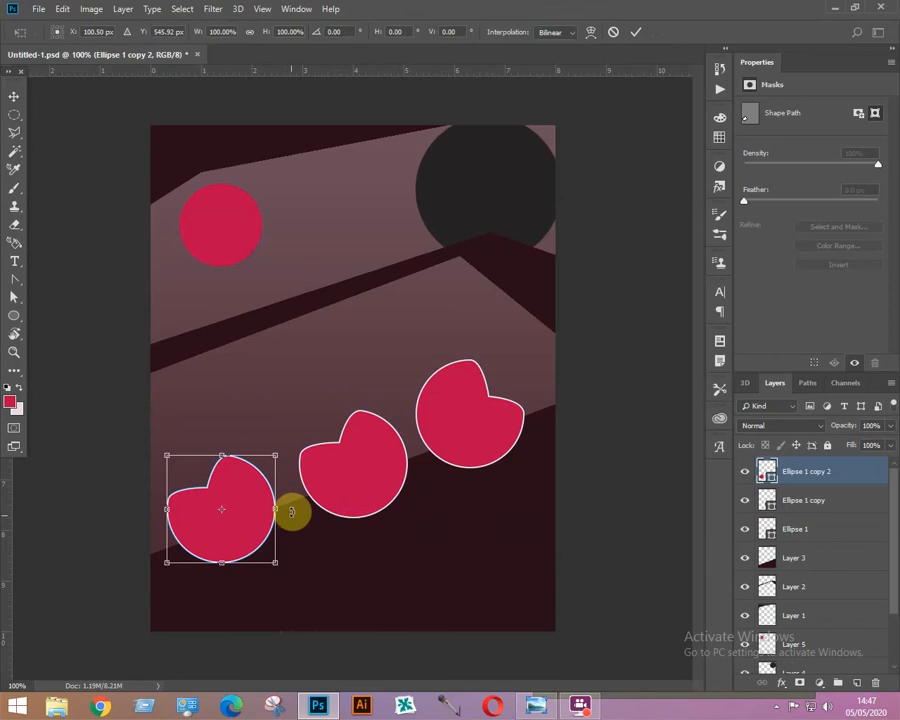
pyautogui.moveTo(291, 512); pyautogui.dragTo(299, 436)
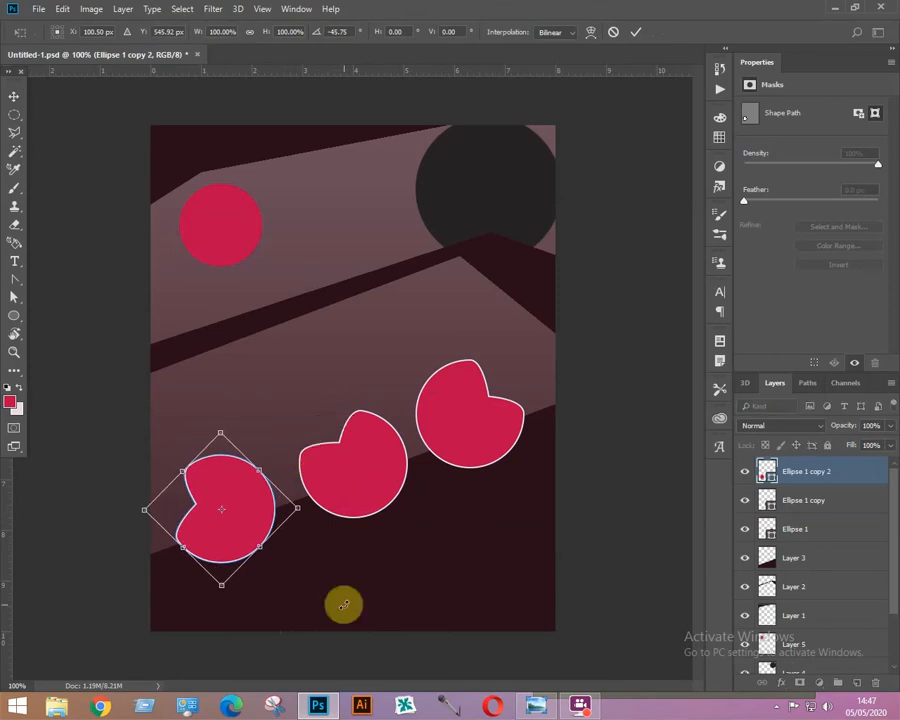
pyautogui.press('Return')
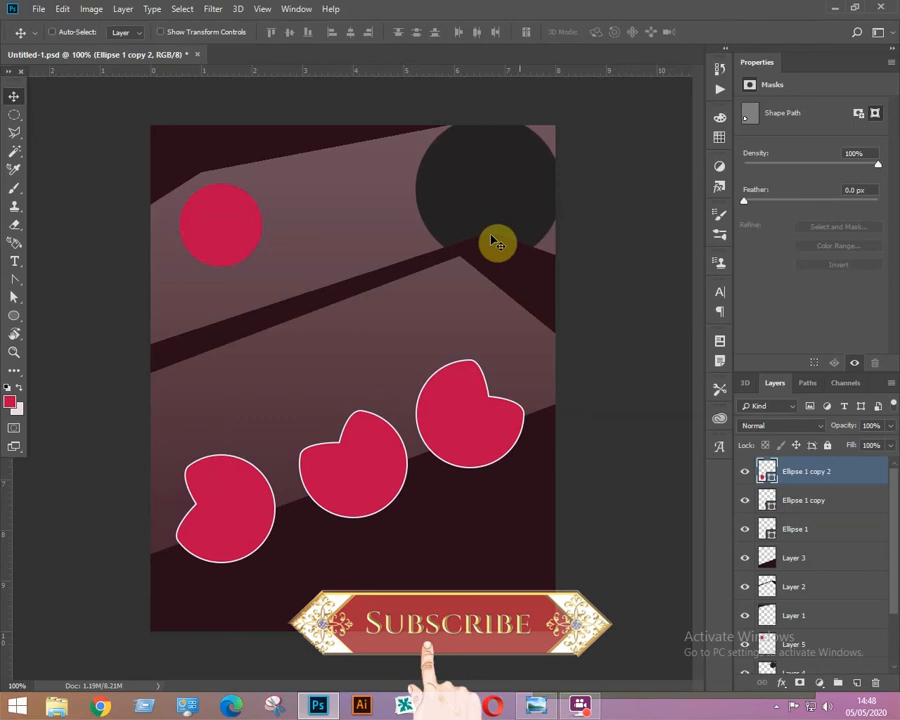
# Select the dark circle's layer and load its transparency as an inverted selection.
pyautogui.rightClick(487, 173)
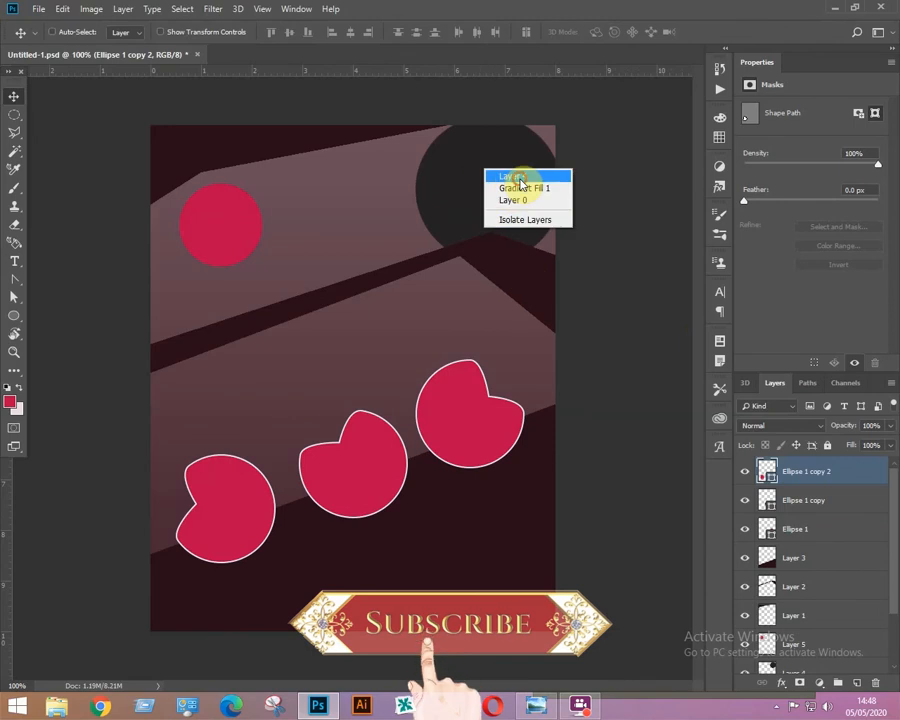
pyautogui.click(516, 177)
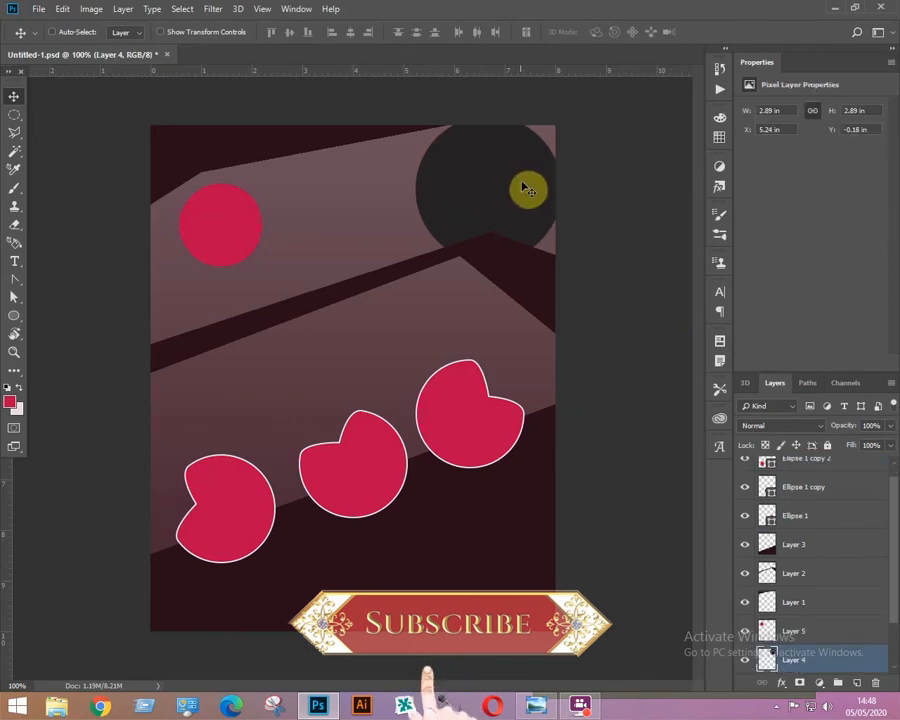
pyautogui.click(180, 10)
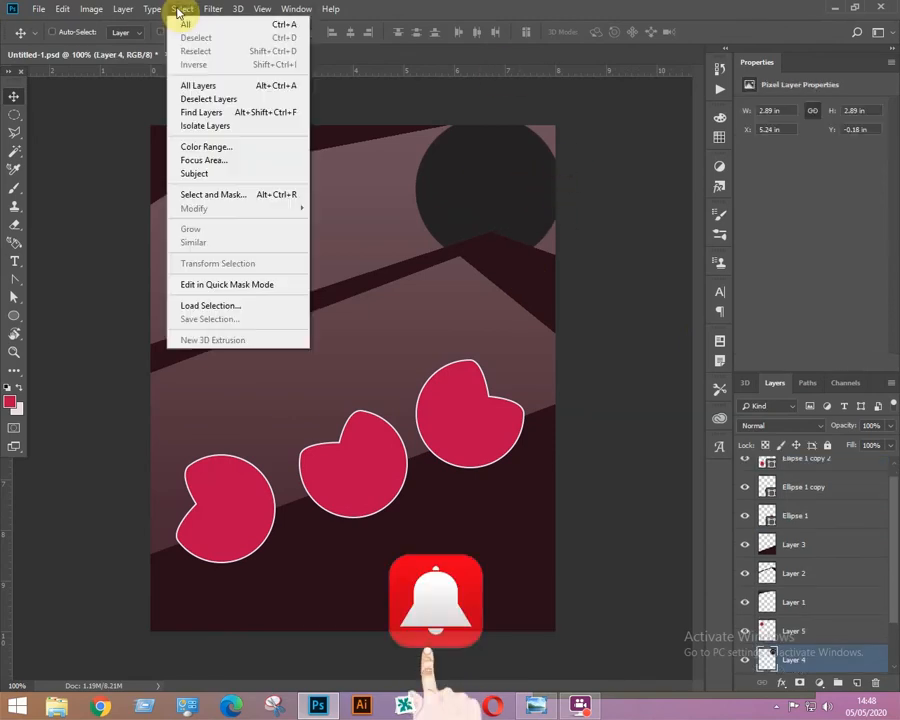
pyautogui.click(203, 312)
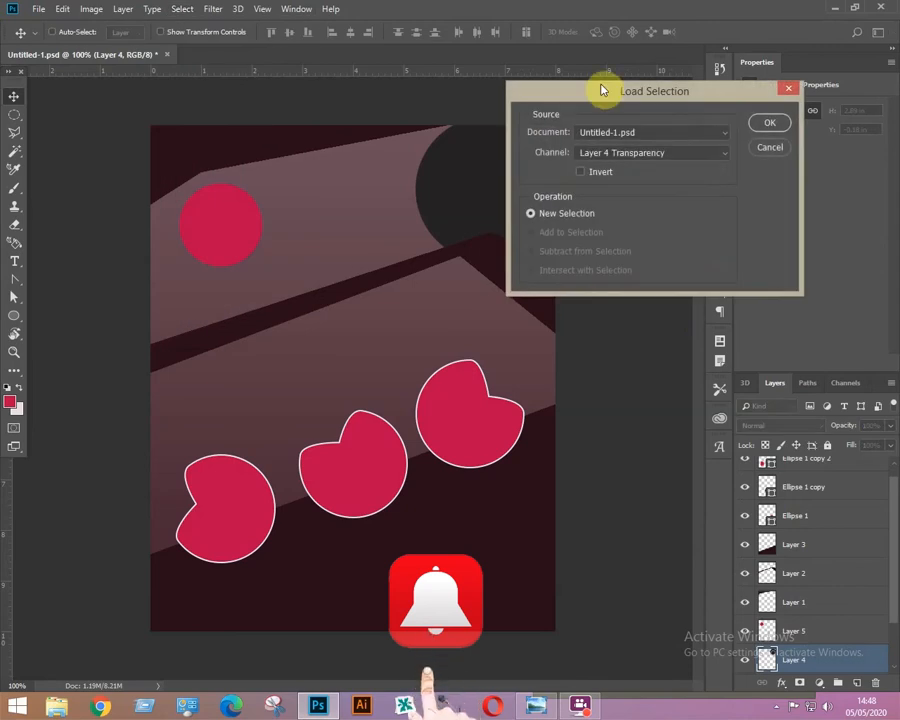
pyautogui.moveTo(603, 90); pyautogui.dragTo(662, 86)
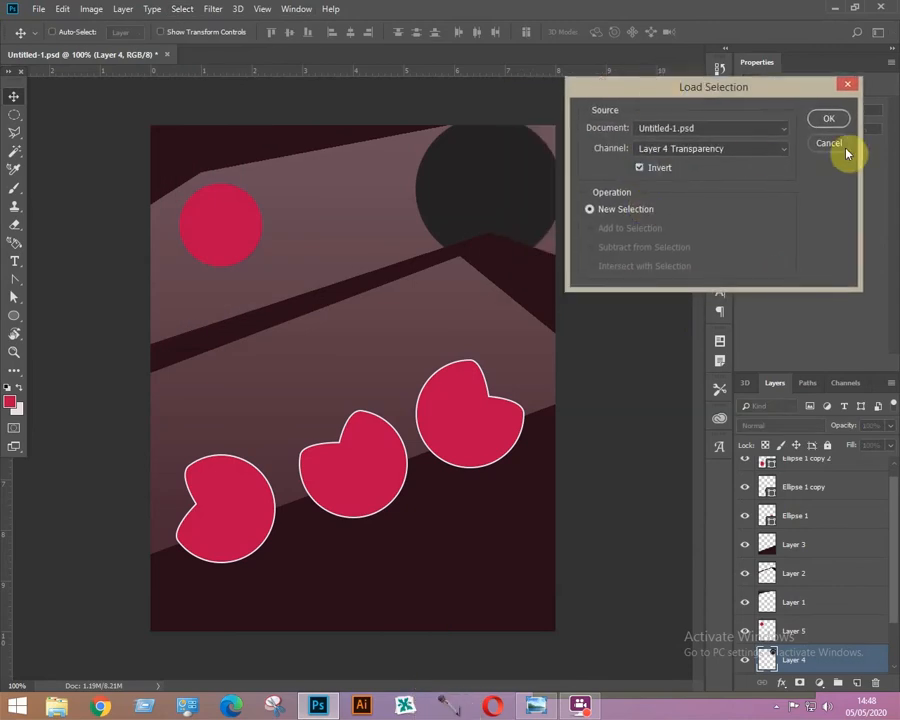
pyautogui.click(830, 119)
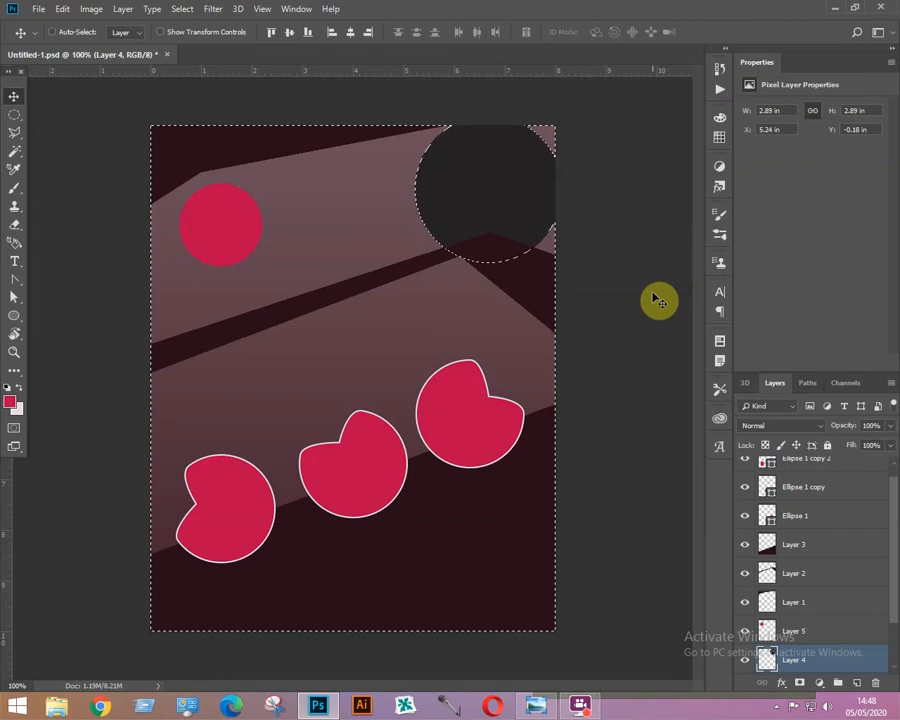
# Feather the selection by 10 pixels, delete the area outside the dark circle to soften its edge, and deselect.
pyautogui.hotkey('shift', 'F6')
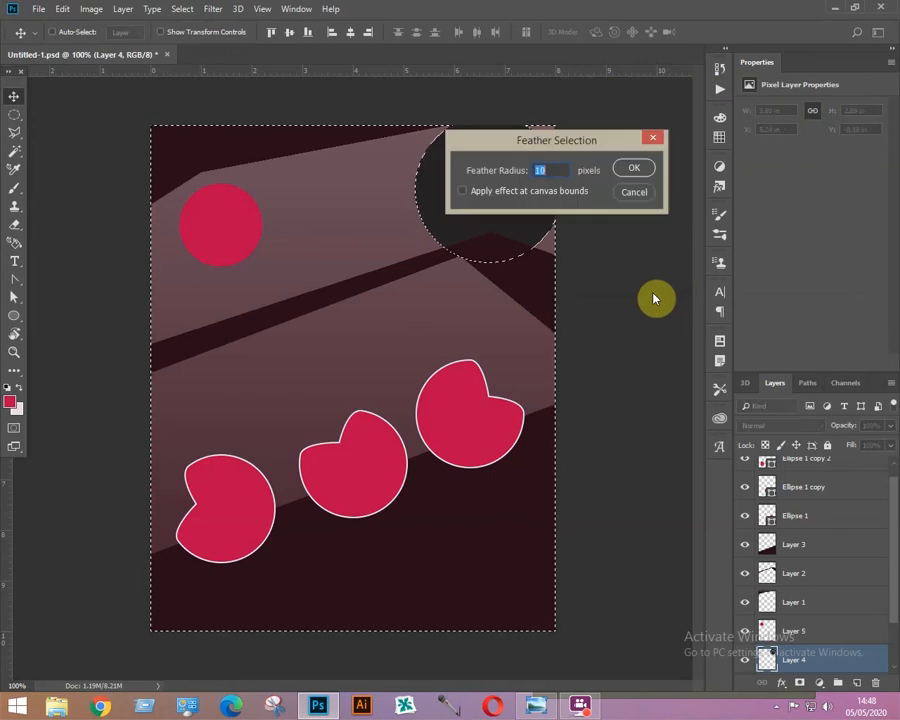
pyautogui.moveTo(590, 148); pyautogui.dragTo(695, 131)
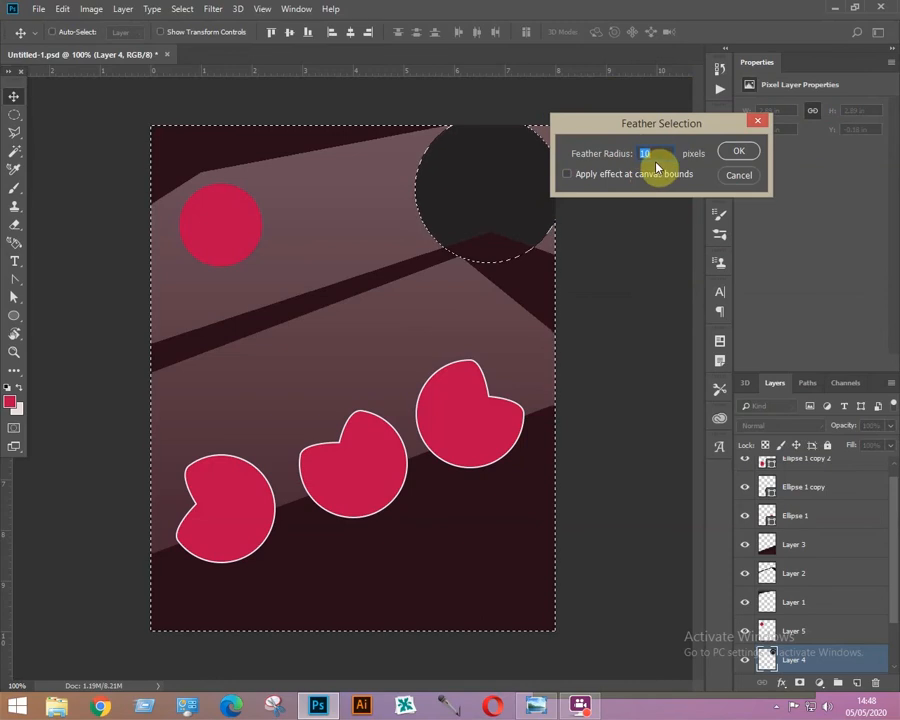
pyautogui.click(736, 152)
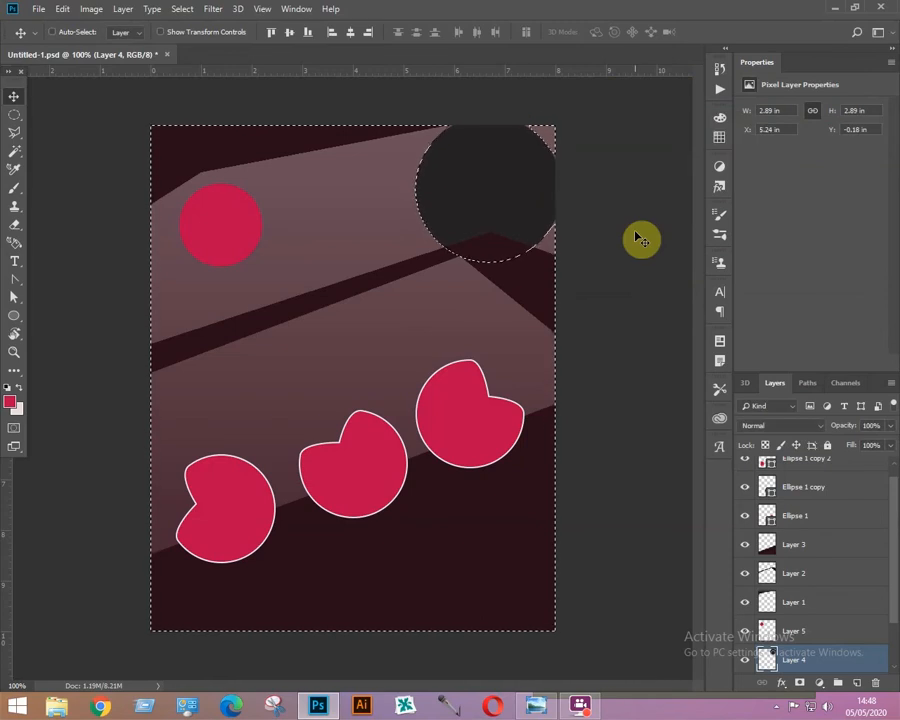
pyautogui.press('Delete')
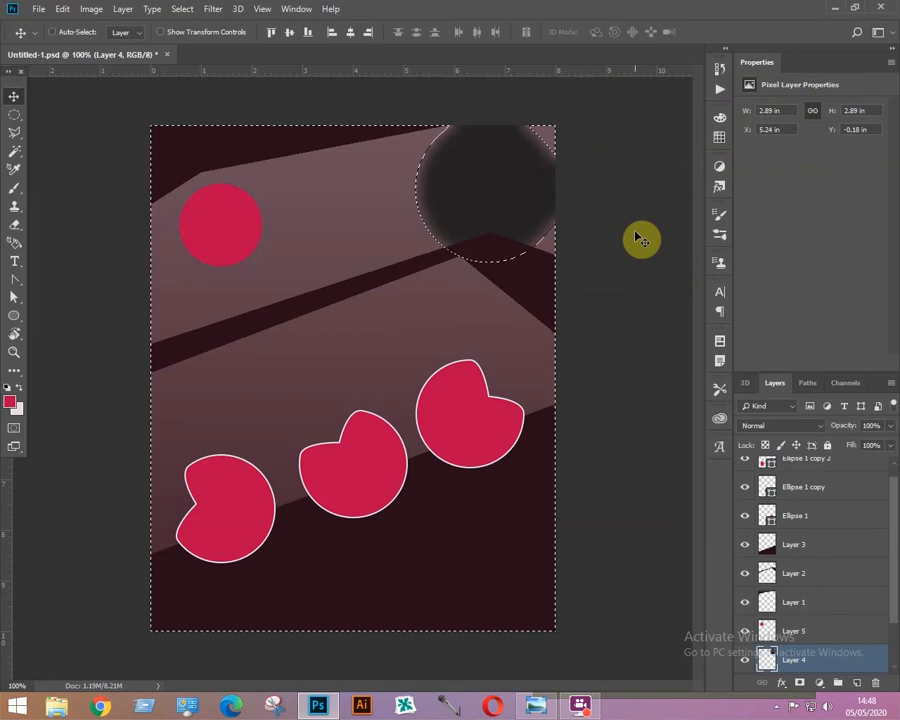
pyautogui.hotkey('ctrl', 'd')
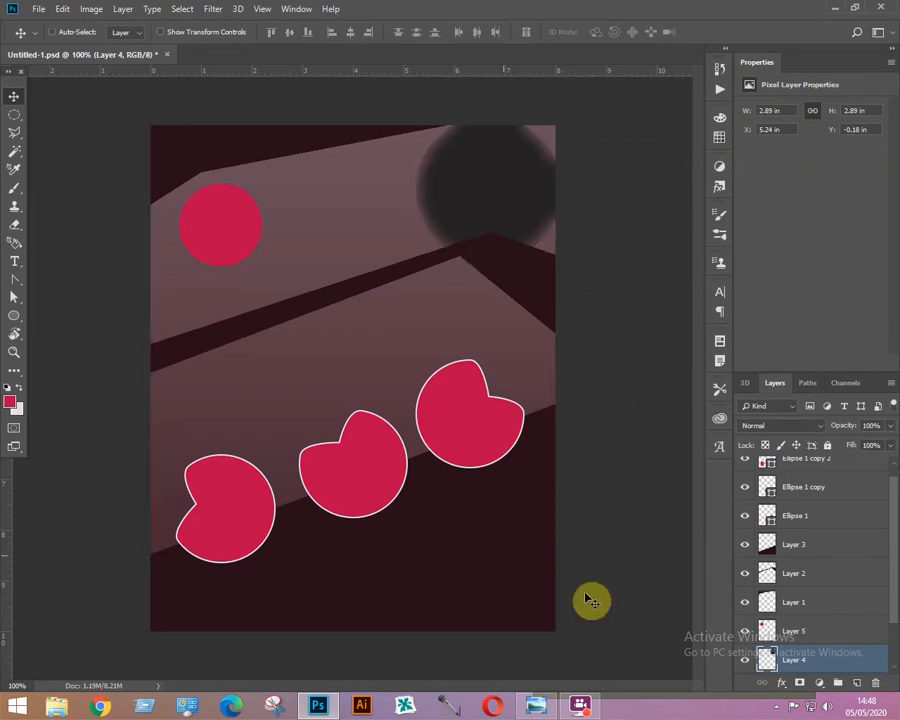
# Open the burger image "download" from the 5 pp folder and bring it into the poster over the dark circle.
pyautogui.rightClick(488, 178)
pyautogui.click(521, 186)
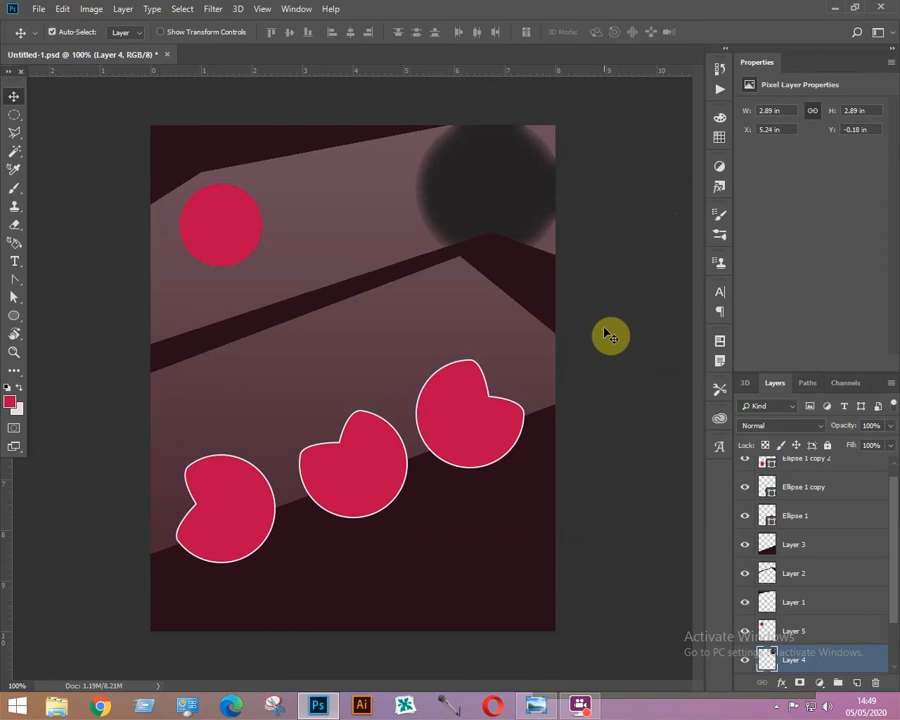
pyautogui.hotkey('ctrl', 'o')
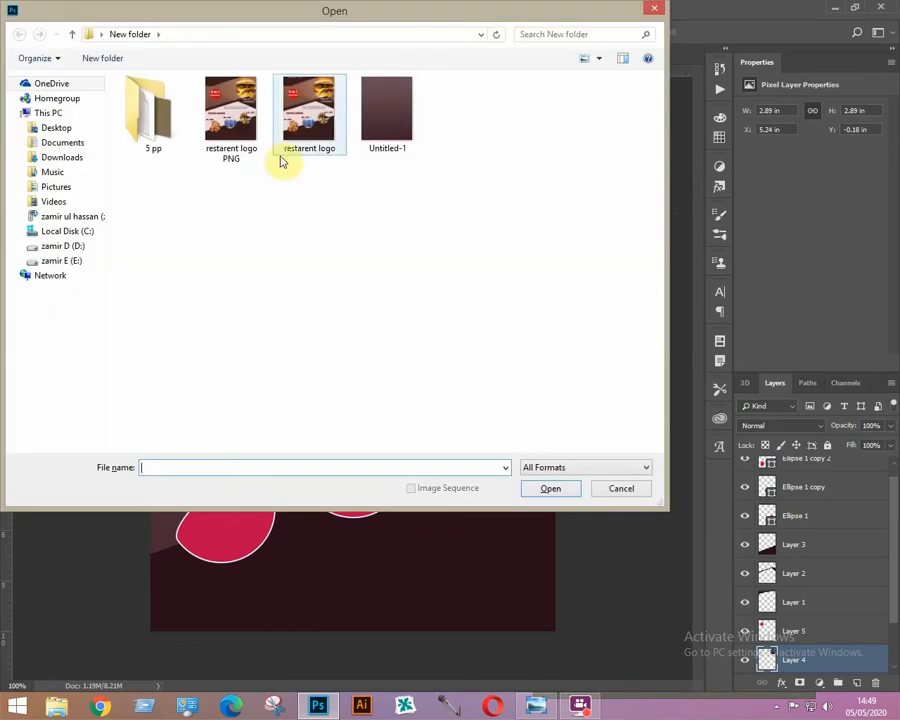
pyautogui.doubleClick(148, 120)
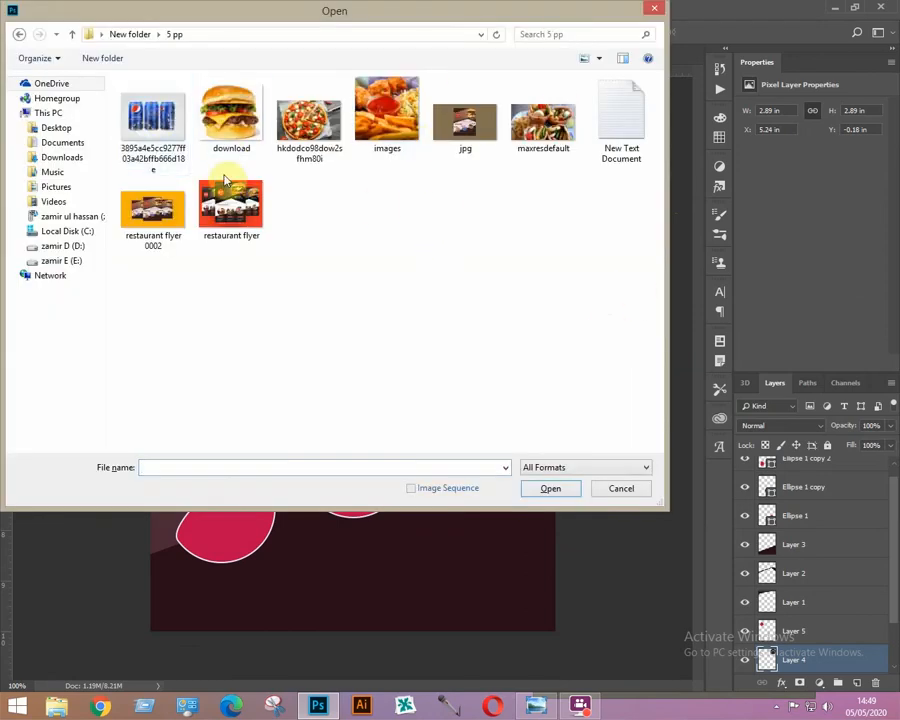
pyautogui.doubleClick(231, 115)
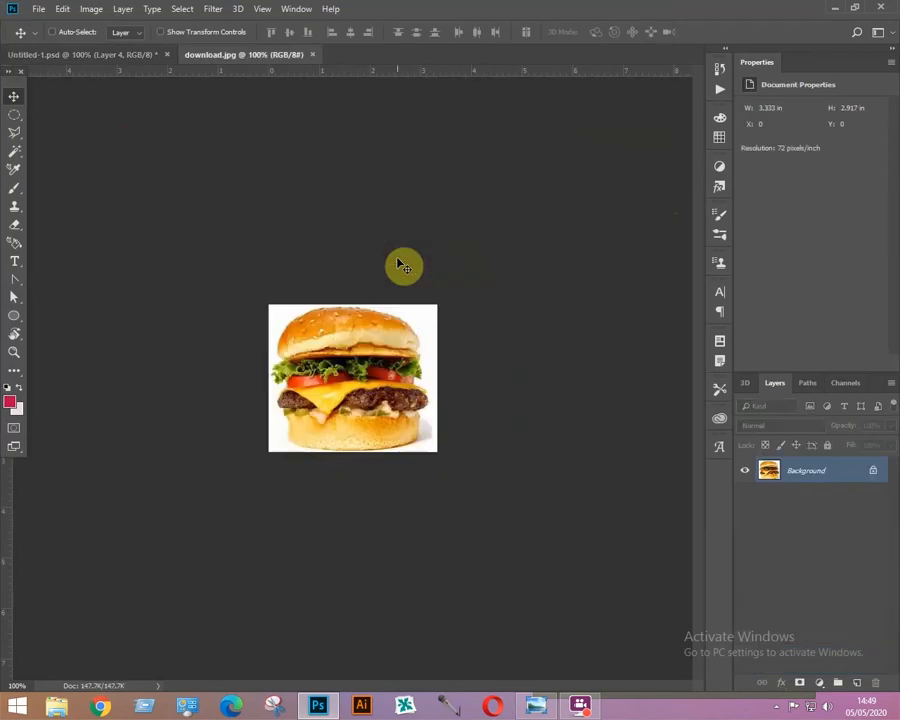
pyautogui.moveTo(350, 367); pyautogui.dragTo(461, 209)
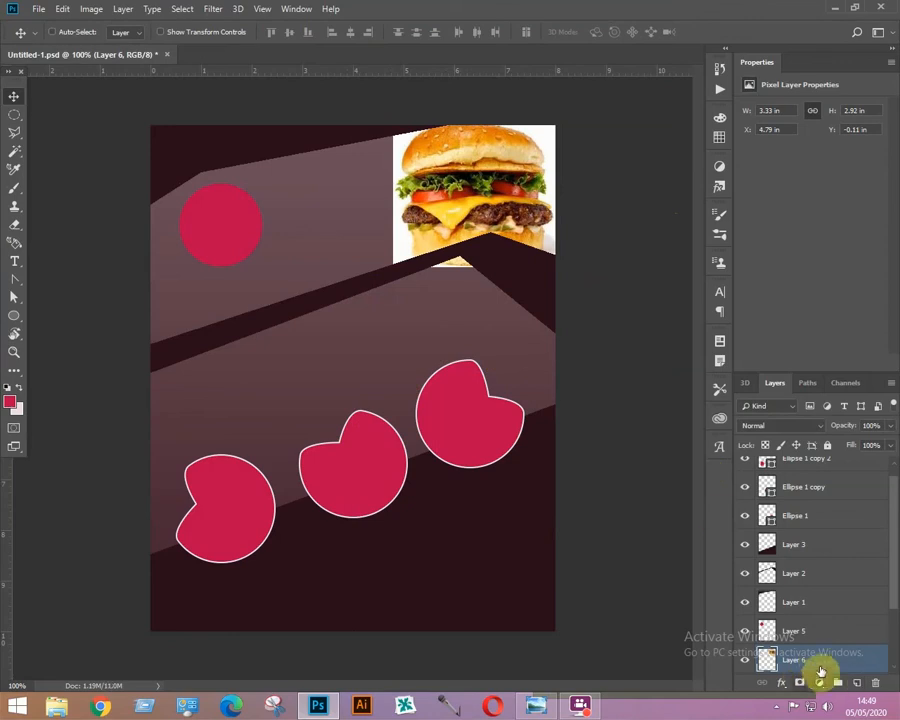
# Clip the burger layer to the dark circle and nudge the burger slightly up-left.
pyautogui.rightClick(815, 664)
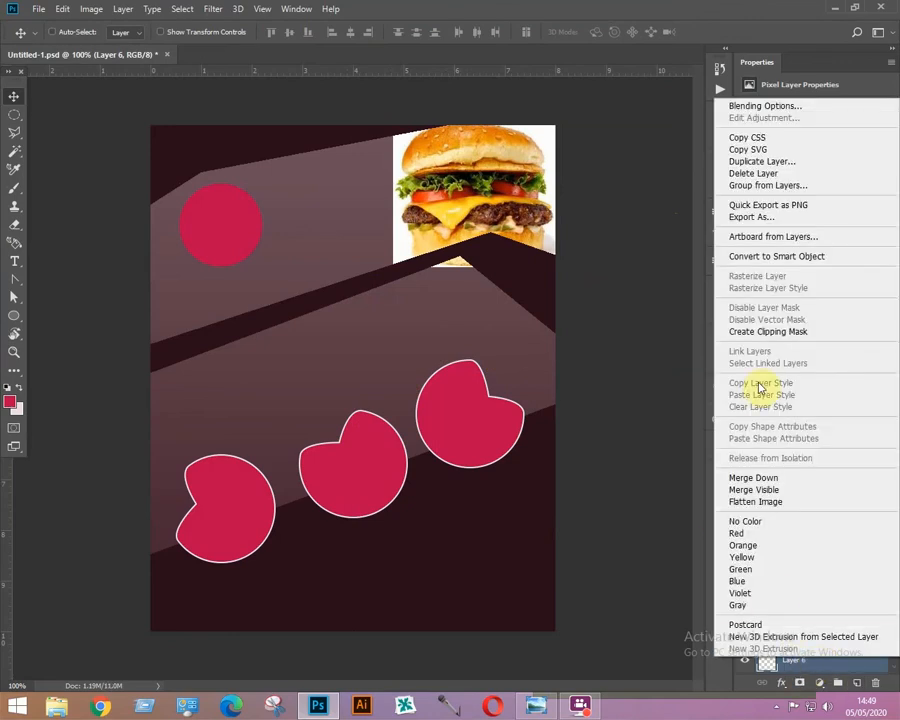
pyautogui.click(758, 333)
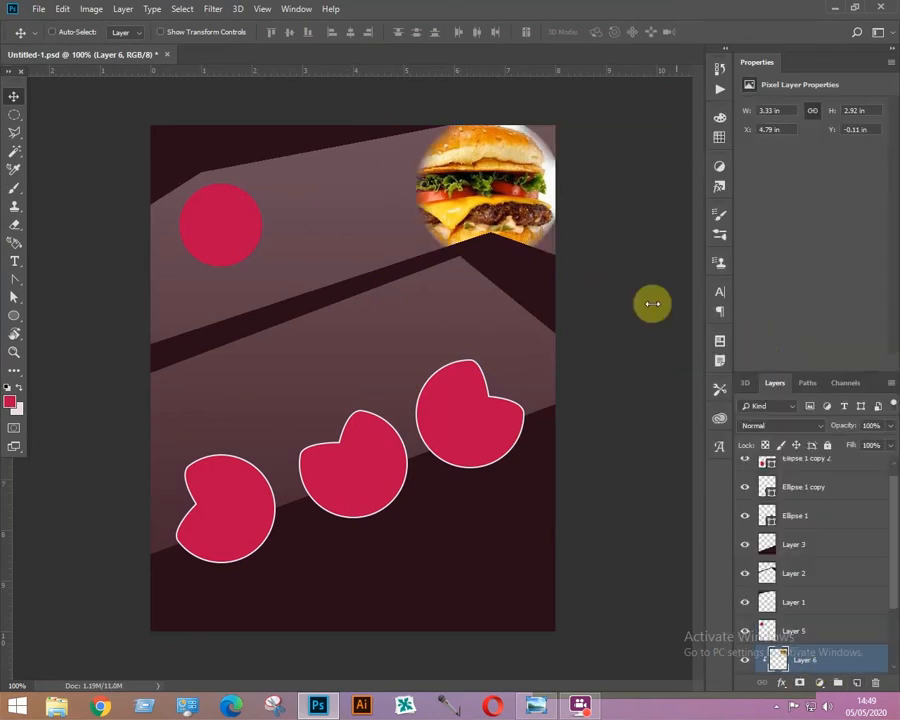
pyautogui.moveTo(488, 187); pyautogui.dragTo(482, 181)
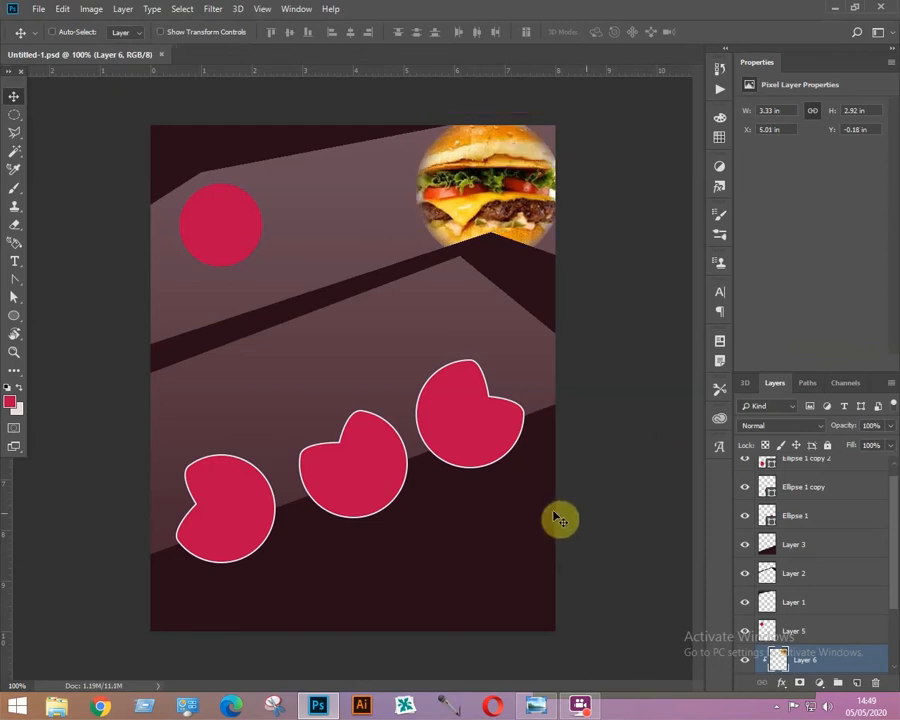
# Select the Ellipse 1 layer, open the pizza image and paste it into the poster above that layer.
pyautogui.rightClick(450, 415)
pyautogui.click(476, 421)
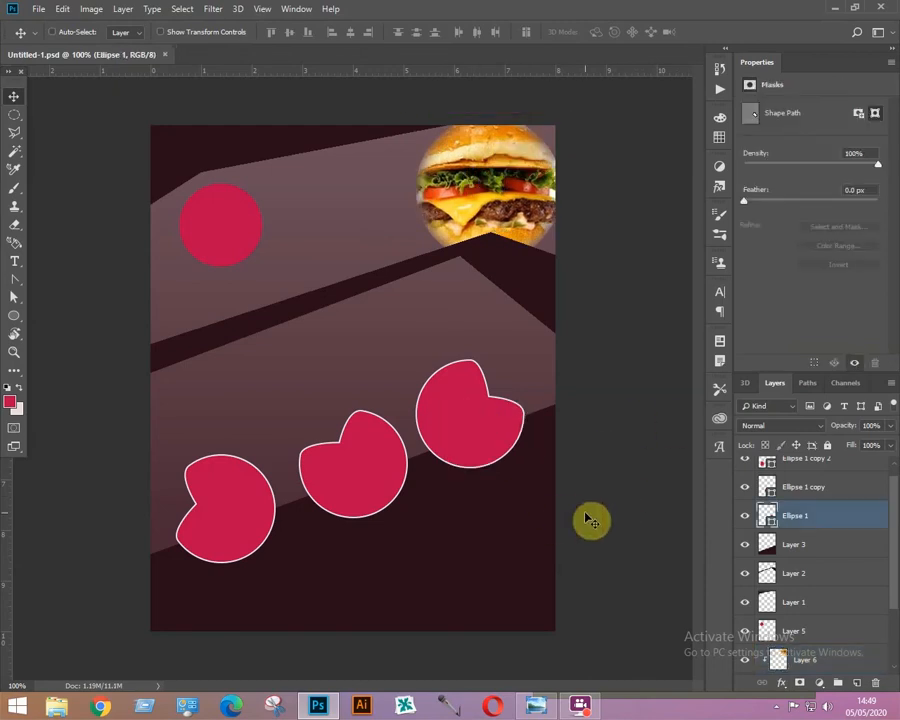
pyautogui.hotkey('ctrl', 'o')
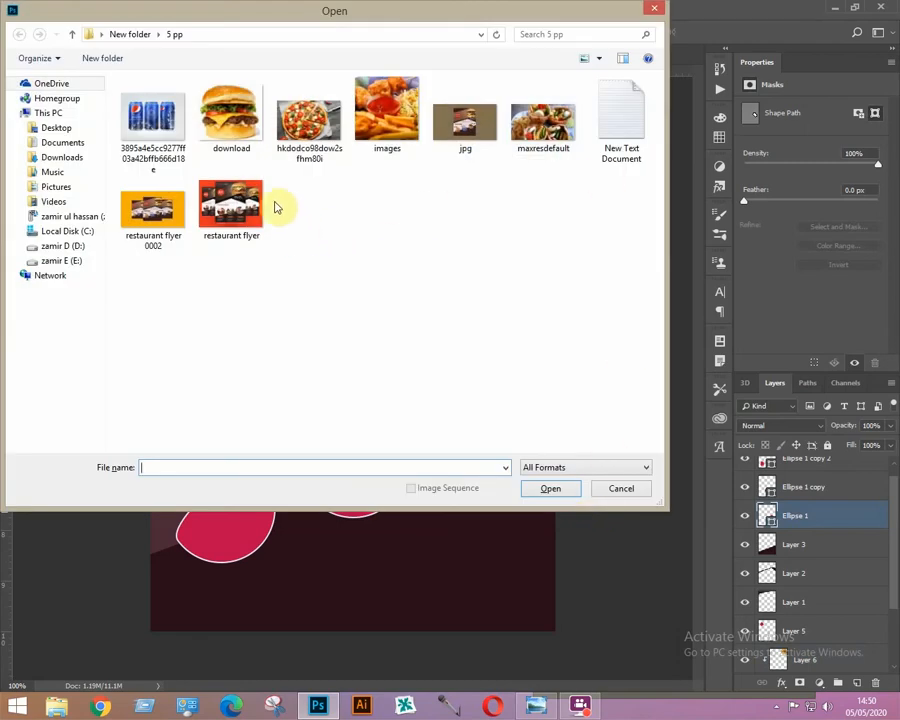
pyautogui.doubleClick(309, 115)
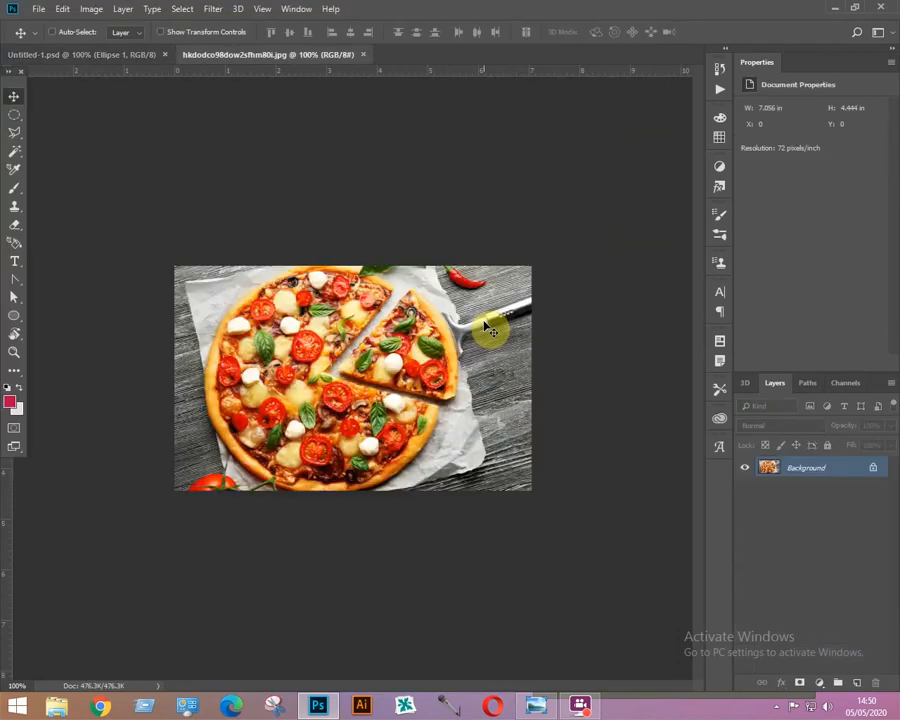
pyautogui.hotkey('ctrl', 'a')
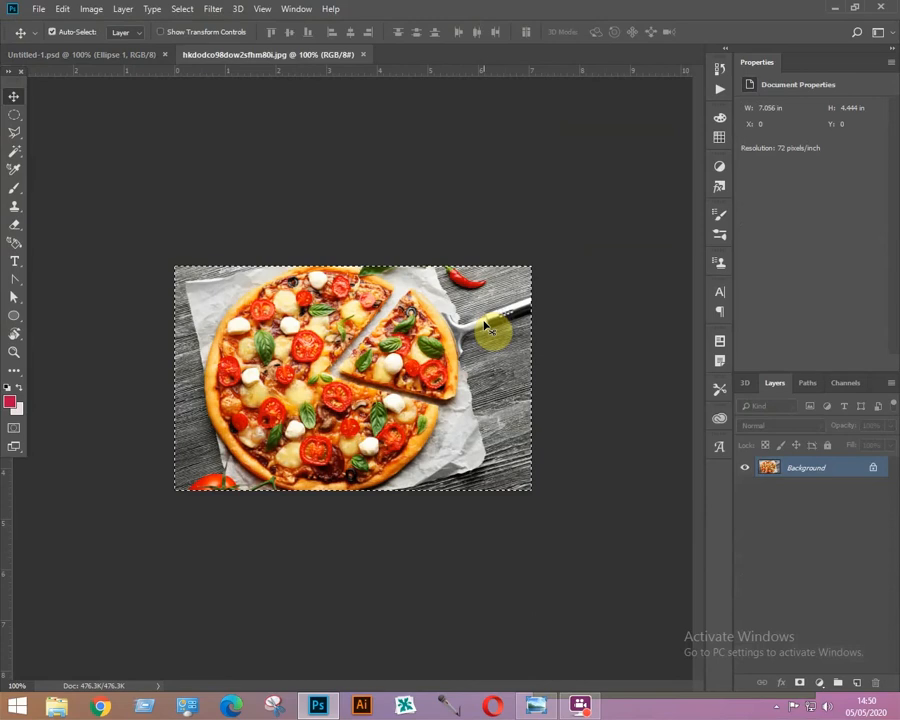
pyautogui.hotkey('ctrl', 'w')
pyautogui.hotkey('ctrl', 'v')
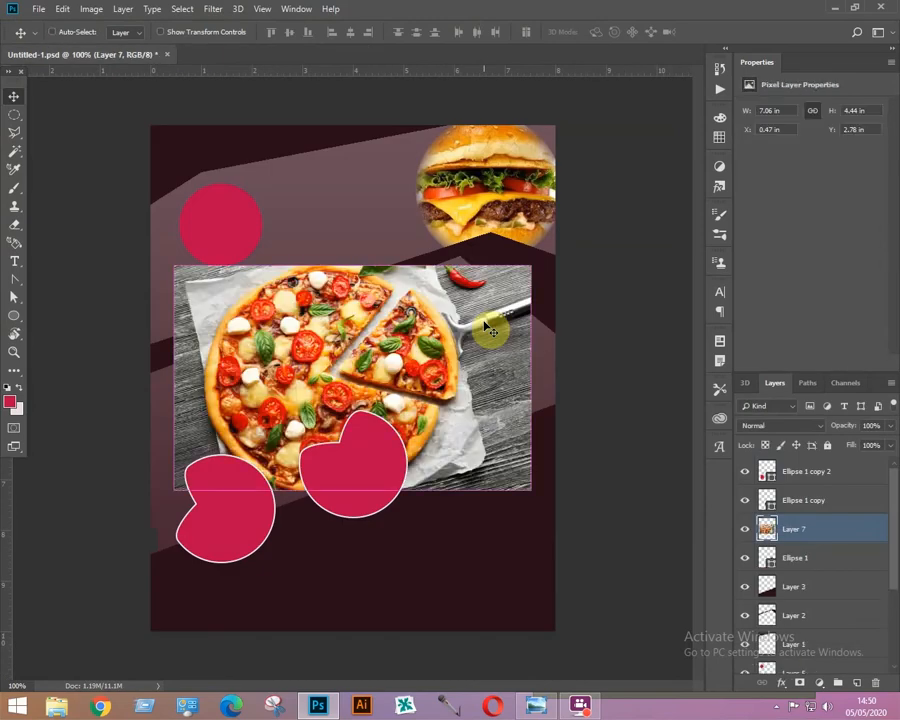
# Scale the pizza photo down over the upper-right notched shape and clip it to that shape.
pyautogui.hotkey('ctrl', 't')
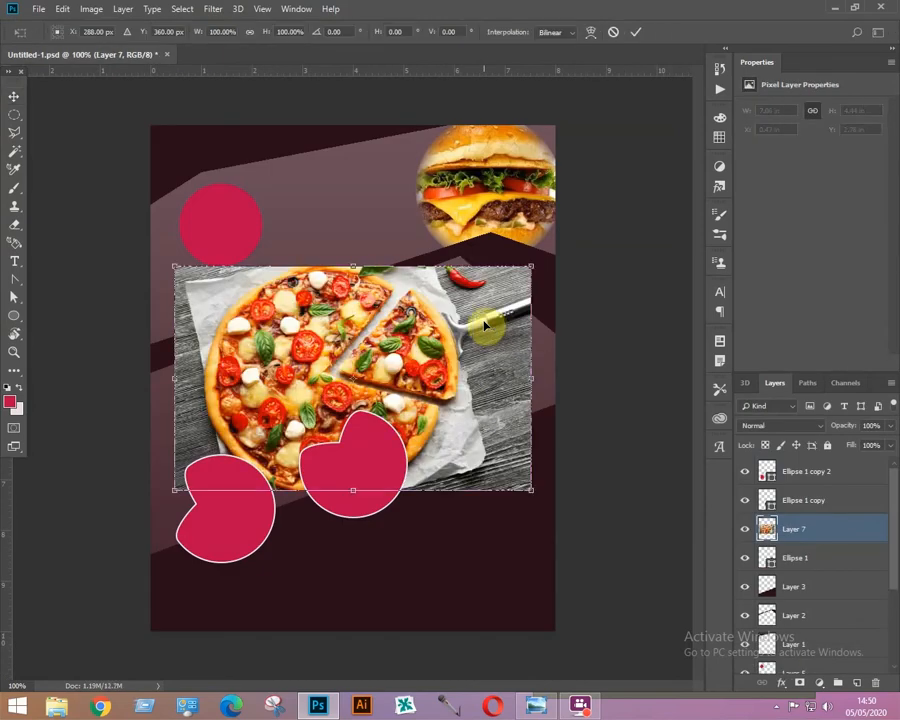
pyautogui.moveTo(530, 267); pyautogui.dragTo(396, 352)
pyautogui.moveTo(255, 350); pyautogui.dragTo(452, 338)
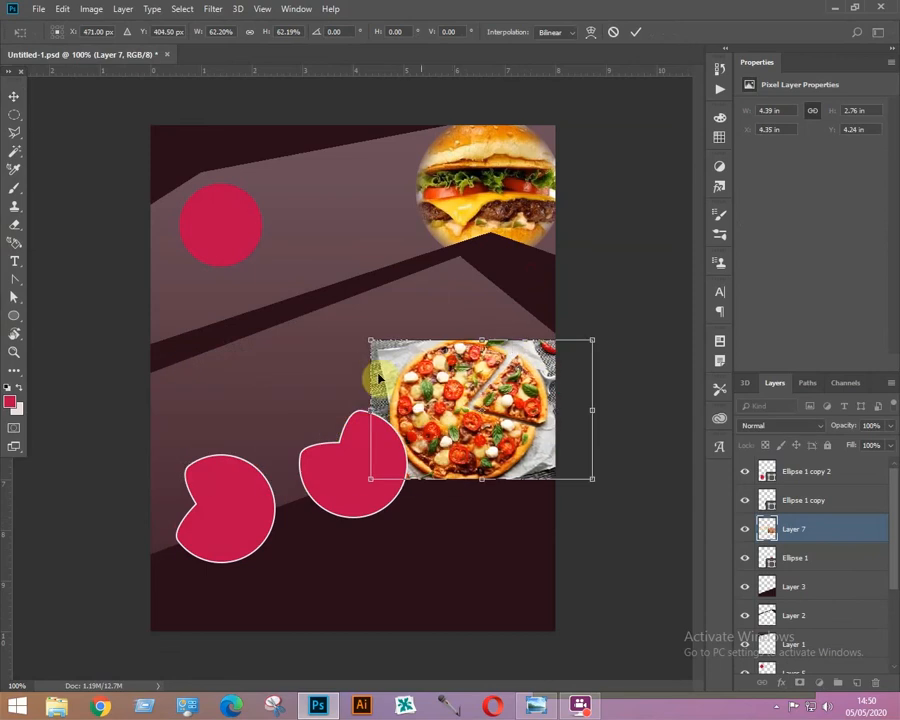
pyautogui.moveTo(367, 341); pyautogui.dragTo(388, 354)
pyautogui.moveTo(479, 426); pyautogui.dragTo(470, 415)
pyautogui.press('Return')
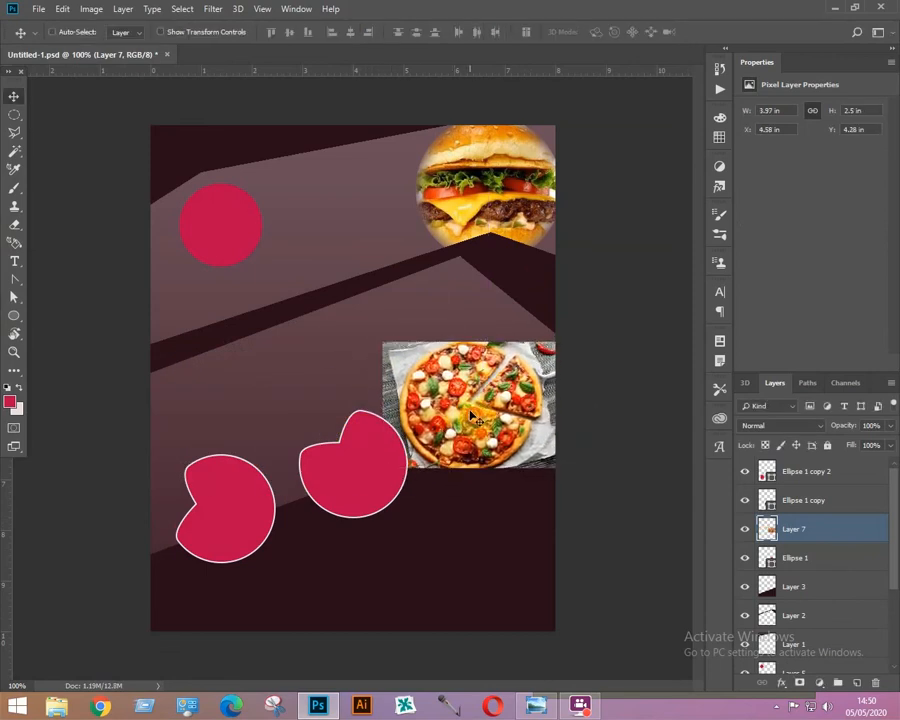
pyautogui.rightClick(803, 530)
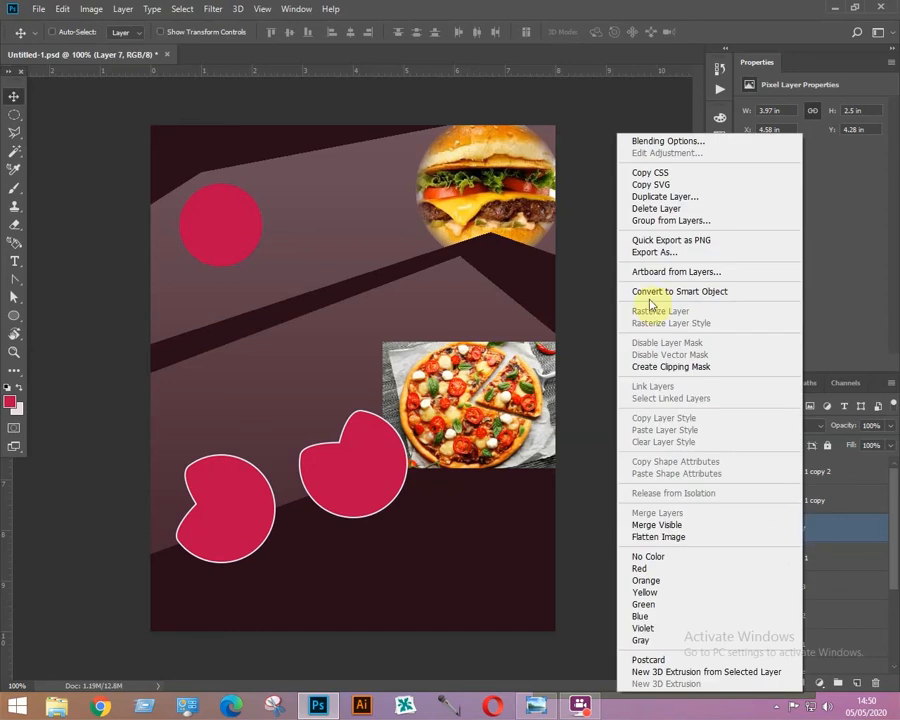
pyautogui.click(688, 373)
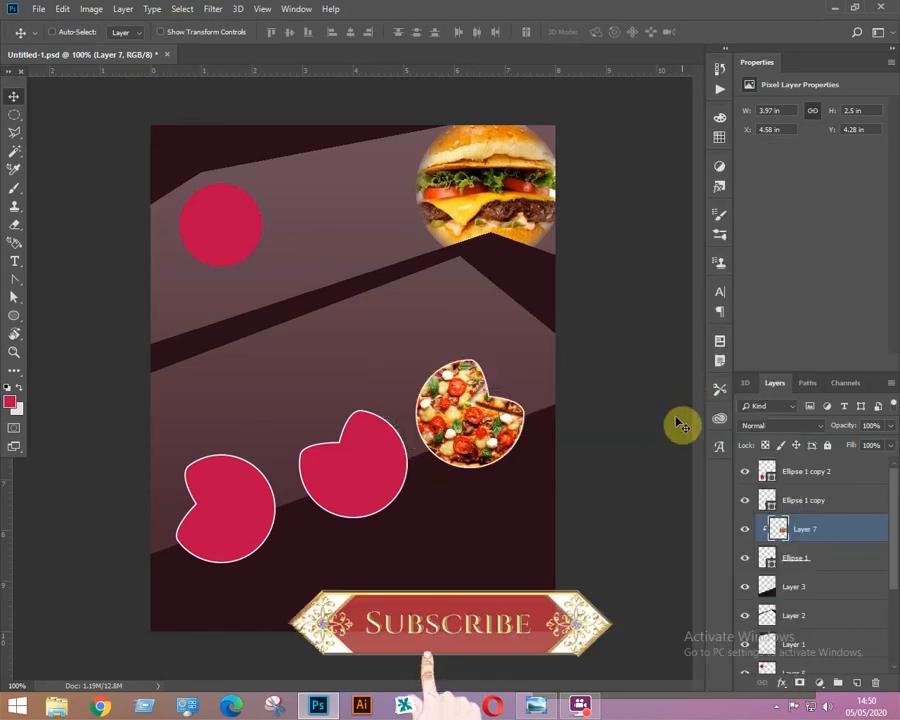
# Select the Ellipse 1 copy layer, open the Pepsi cans image and paste it into the poster above that layer.
pyautogui.rightClick(363, 472)
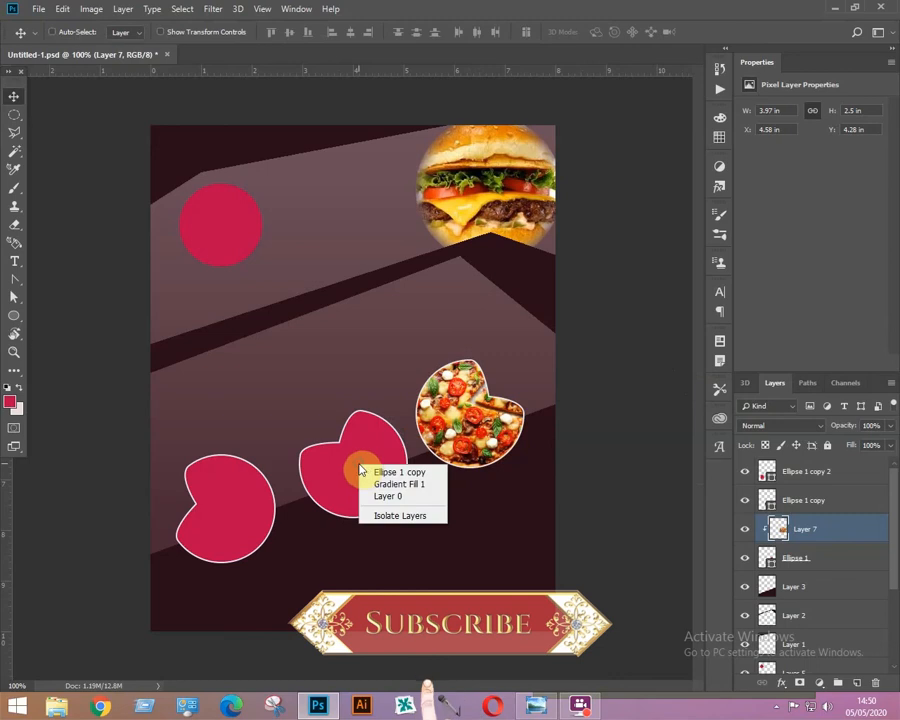
pyautogui.click(395, 473)
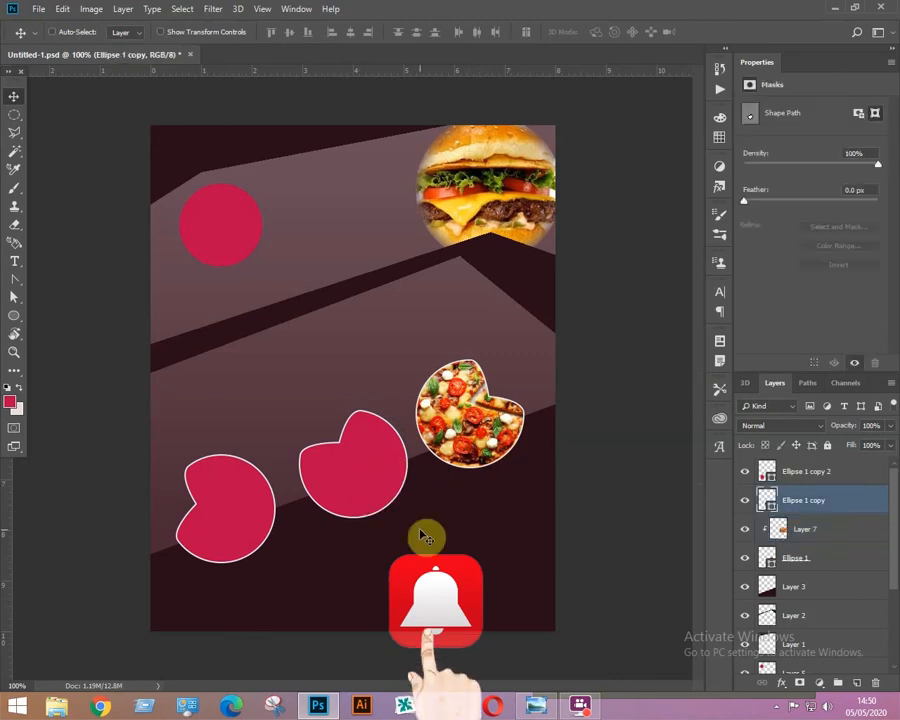
pyautogui.hotkey('ctrl', 'o')
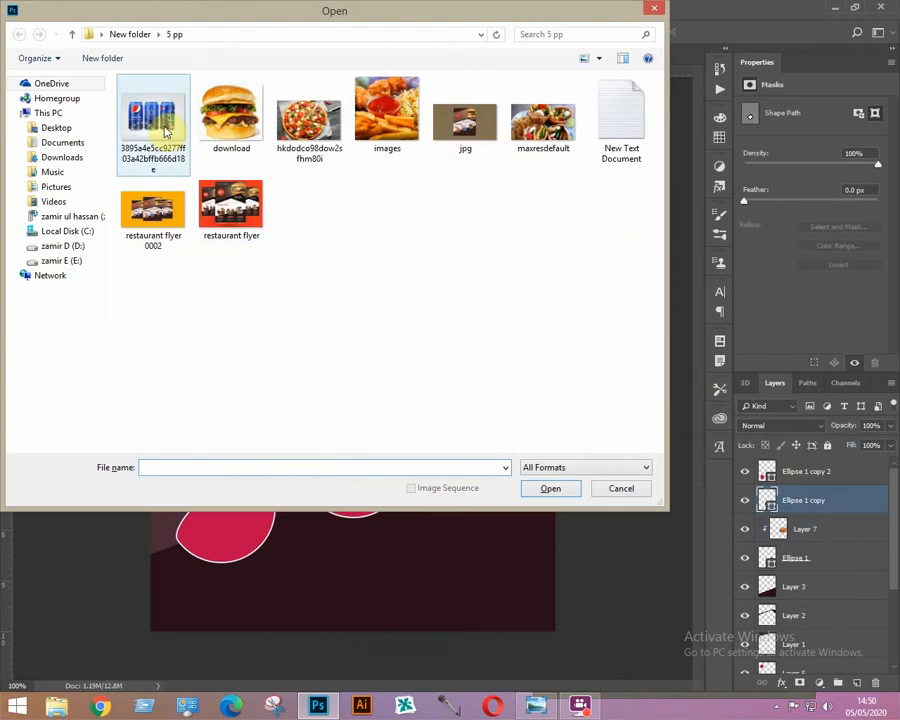
pyautogui.press('Escape')
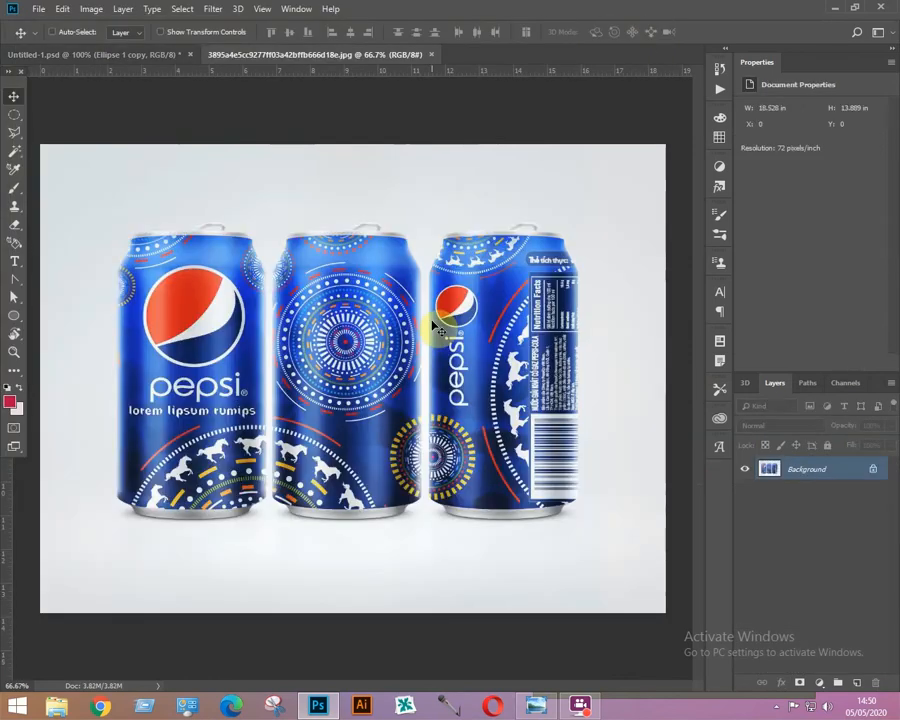
pyautogui.hotkey('ctrl', 'c')
pyautogui.hotkey('ctrl', 'w')
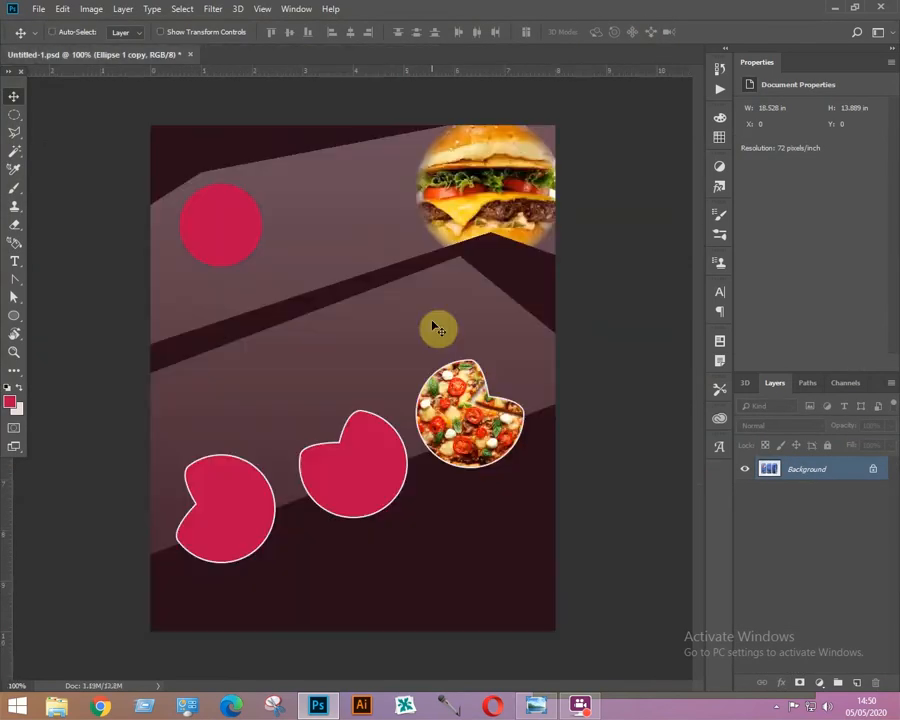
pyautogui.hotkey('ctrl', 'v')
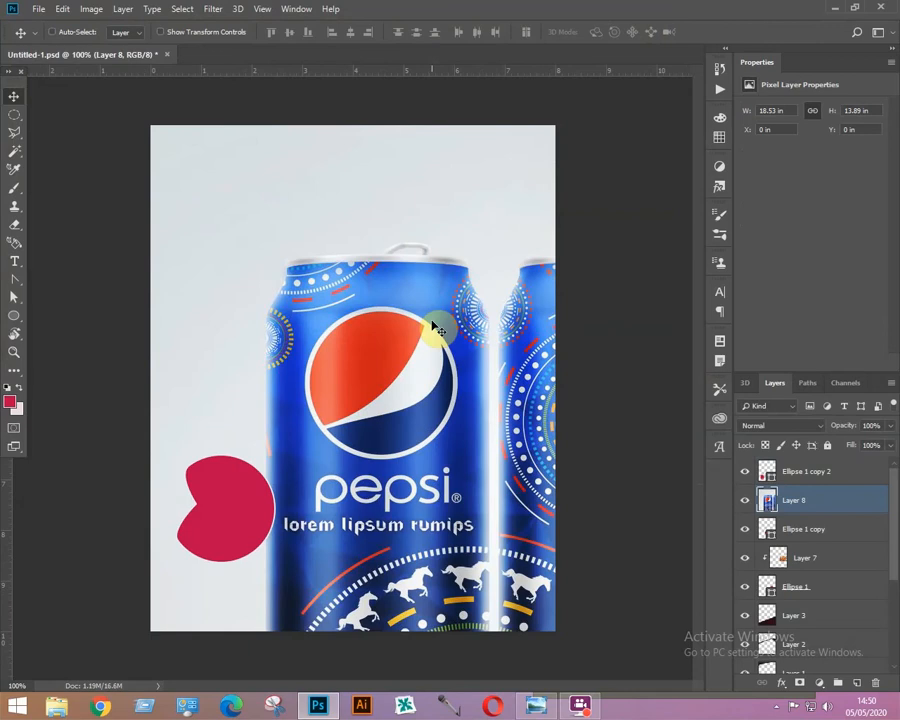
# Scale the pasted Pepsi cans photo down and place it over the middle notched shape.
pyautogui.hotkey('ctrl', 't')
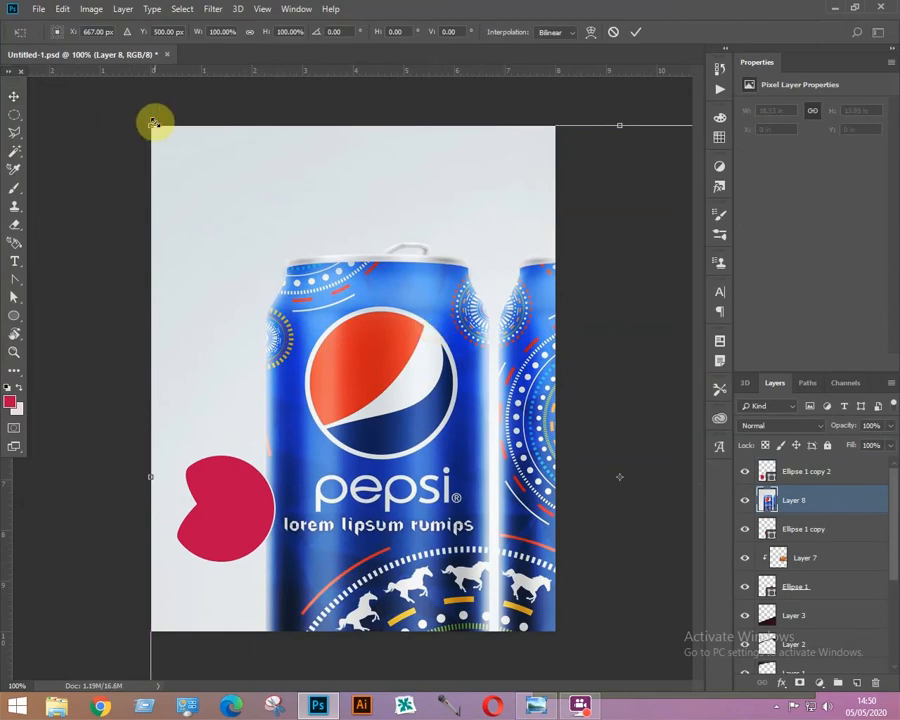
pyautogui.moveTo(153, 122); pyautogui.dragTo(488, 380)
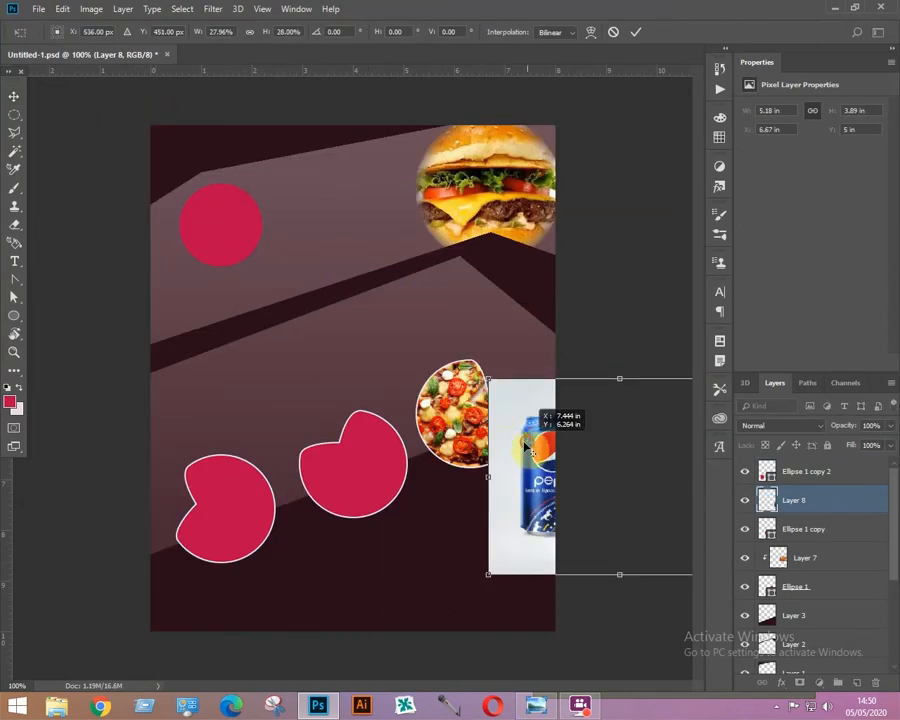
pyautogui.moveTo(524, 448); pyautogui.dragTo(309, 393)
pyautogui.moveTo(537, 445); pyautogui.dragTo(229, 368)
pyautogui.moveTo(176, 297); pyautogui.dragTo(245, 354)
pyautogui.moveTo(352, 415); pyautogui.dragTo(379, 443)
pyautogui.moveTo(457, 546); pyautogui.dragTo(528, 599)
pyautogui.moveTo(430, 496); pyautogui.dragTo(400, 486)
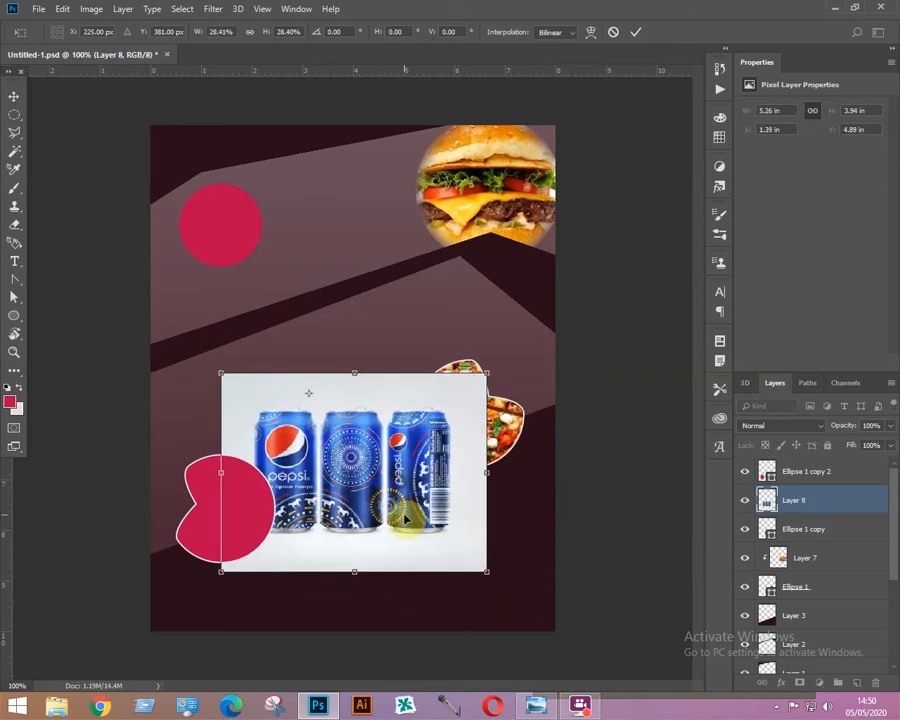
pyautogui.press('Return')
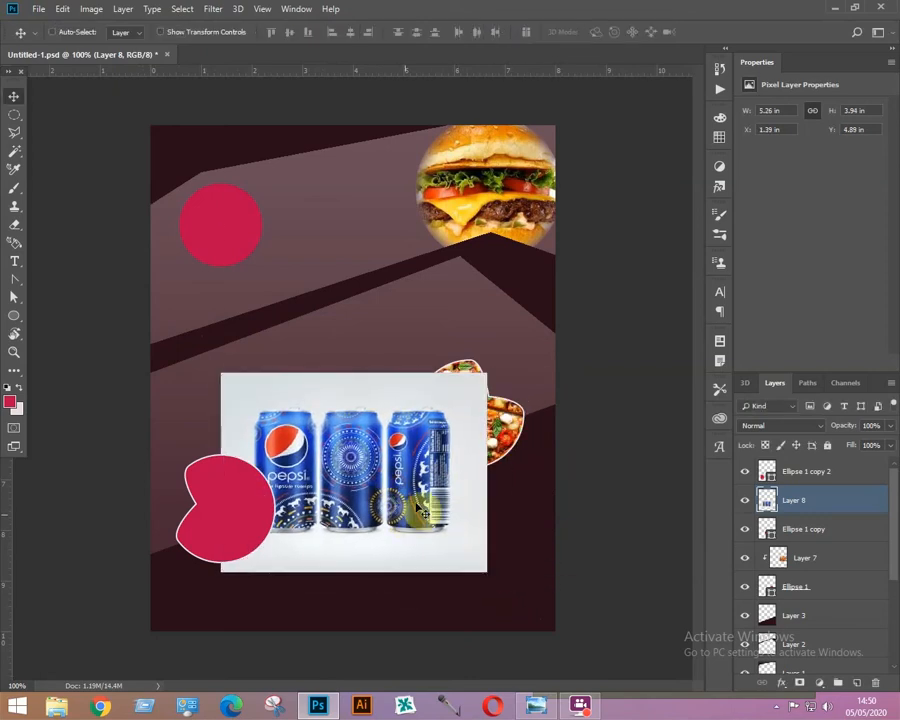
# Clip the Pepsi photo to the middle notched shape and scale it down further to fit inside it.
pyautogui.rightClick(792, 503)
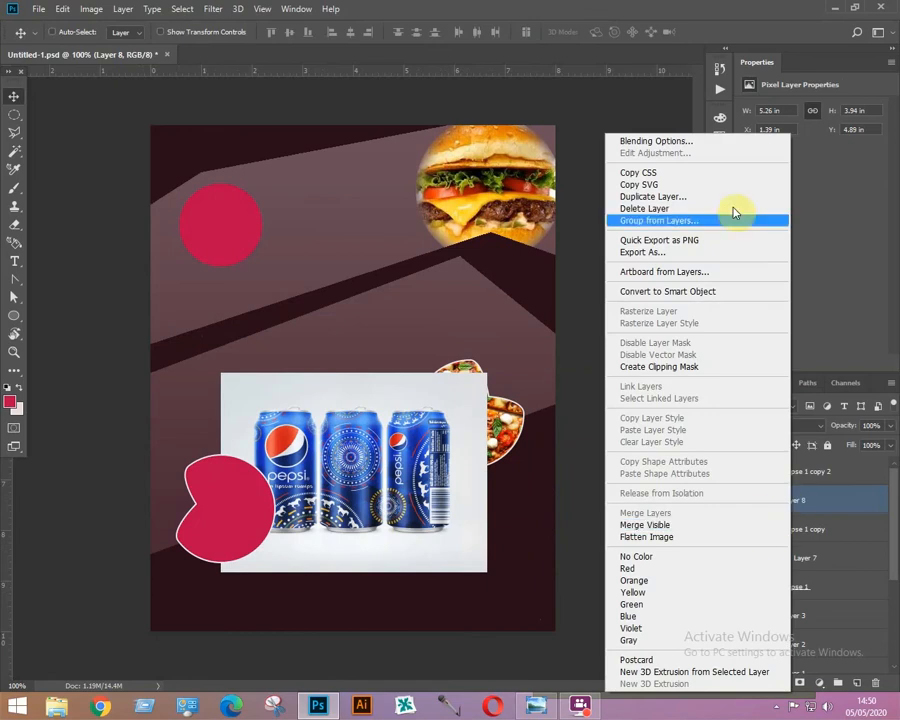
pyautogui.click(673, 367)
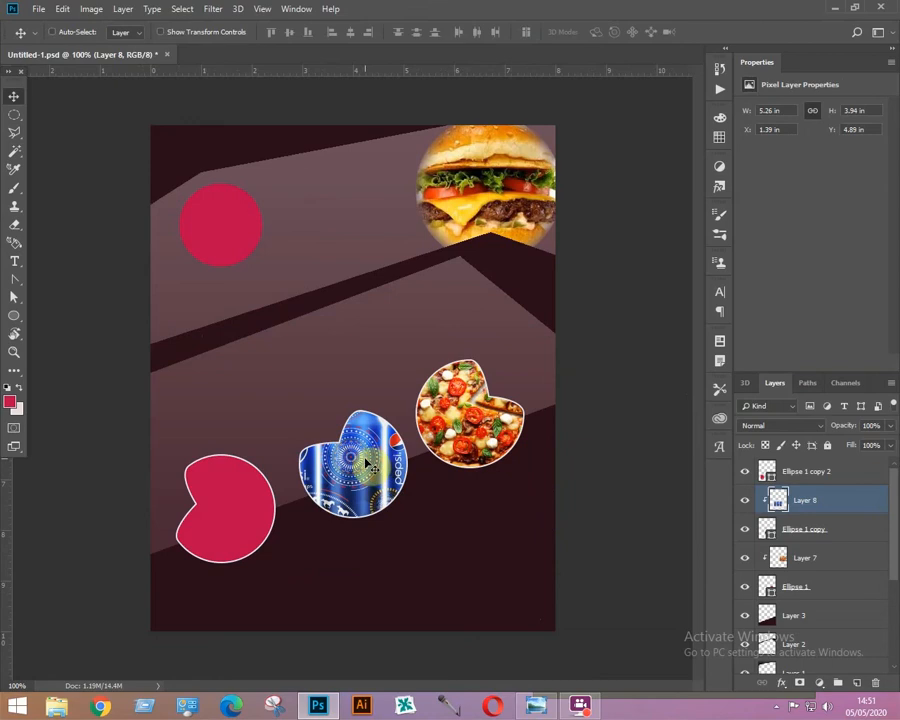
pyautogui.hotkey('ctrl', 't')
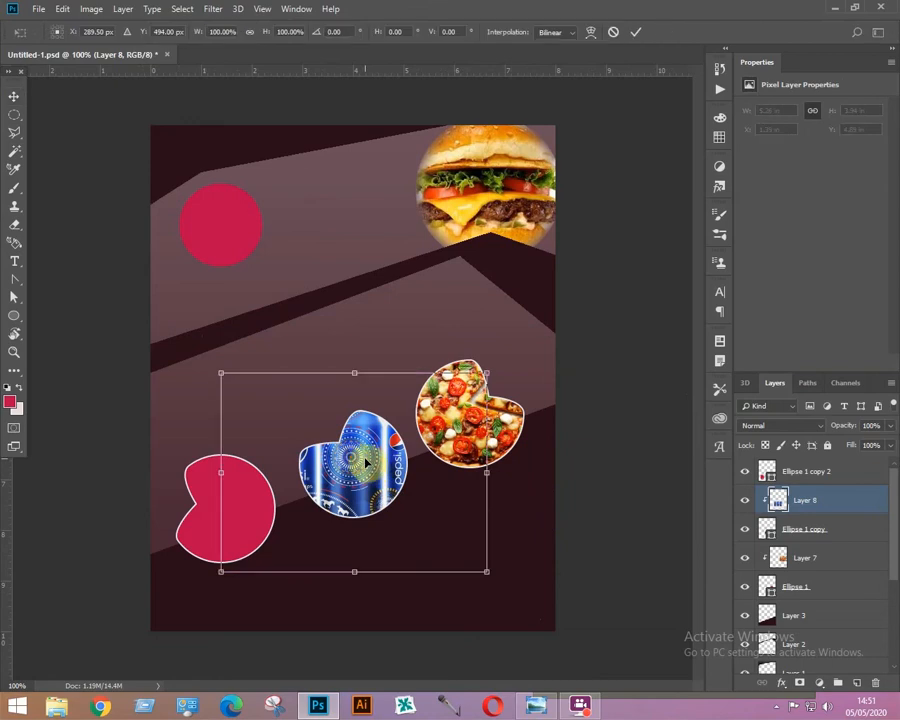
pyautogui.moveTo(226, 371); pyautogui.dragTo(276, 405)
pyautogui.moveTo(485, 571); pyautogui.dragTo(439, 515)
pyautogui.moveTo(363, 475); pyautogui.dragTo(374, 472)
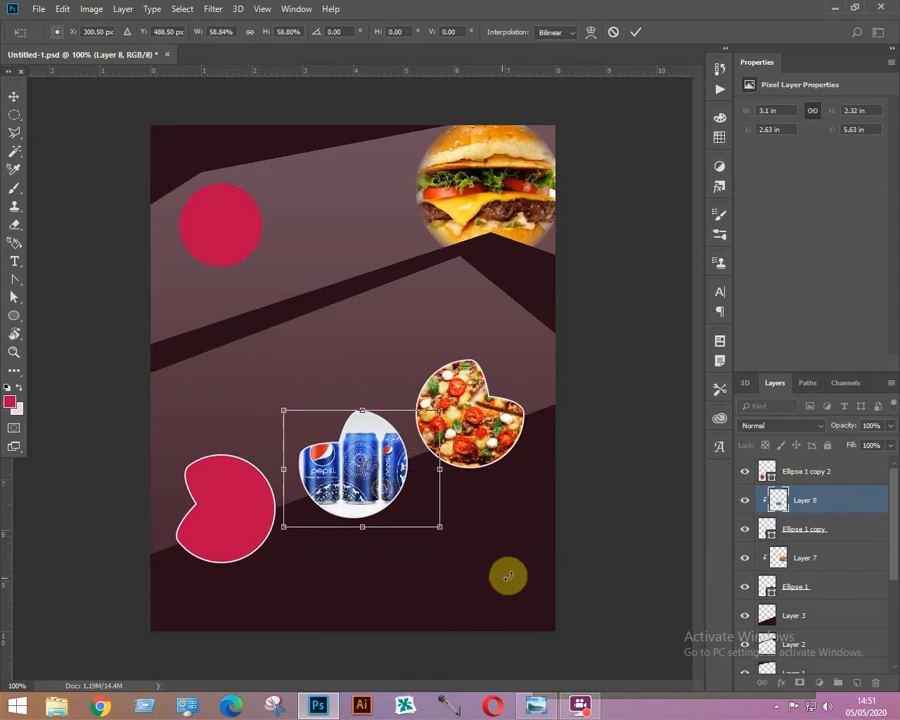
pyautogui.press('Return')
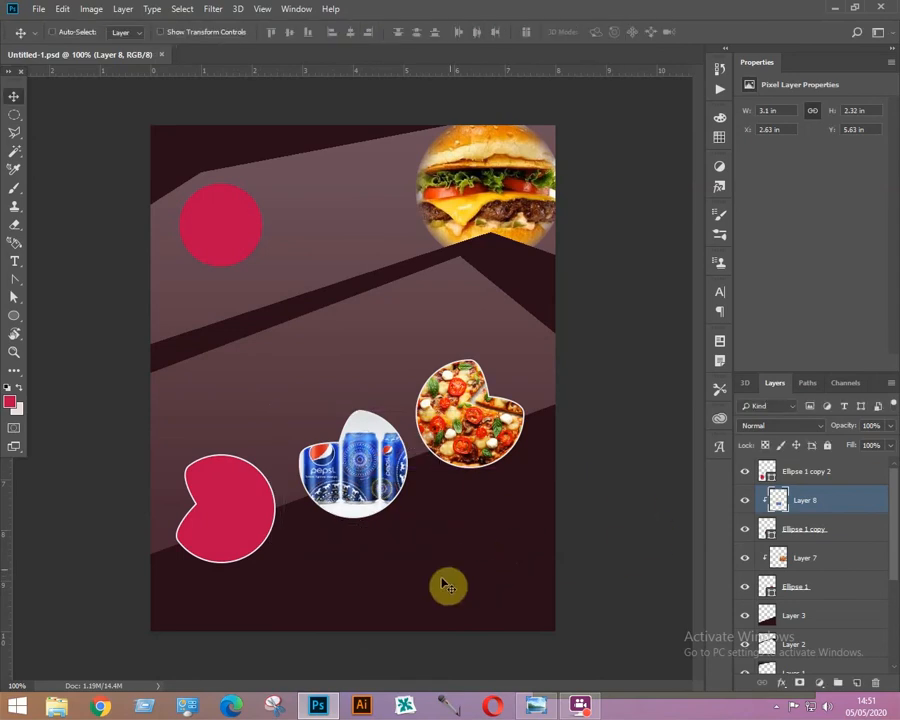
# Select the lower-left notched shape's layer, open the maxresdefault fries image and scale the pasted photo down.
pyautogui.rightClick(221, 522)
pyautogui.click(240, 526)
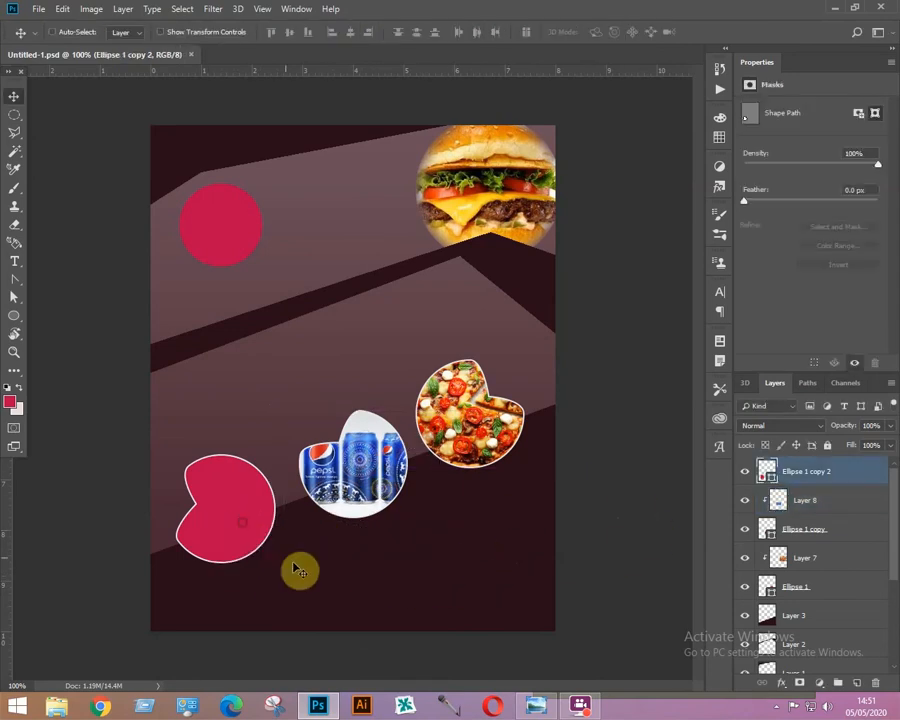
pyautogui.hotkey('ctrl', 'o')
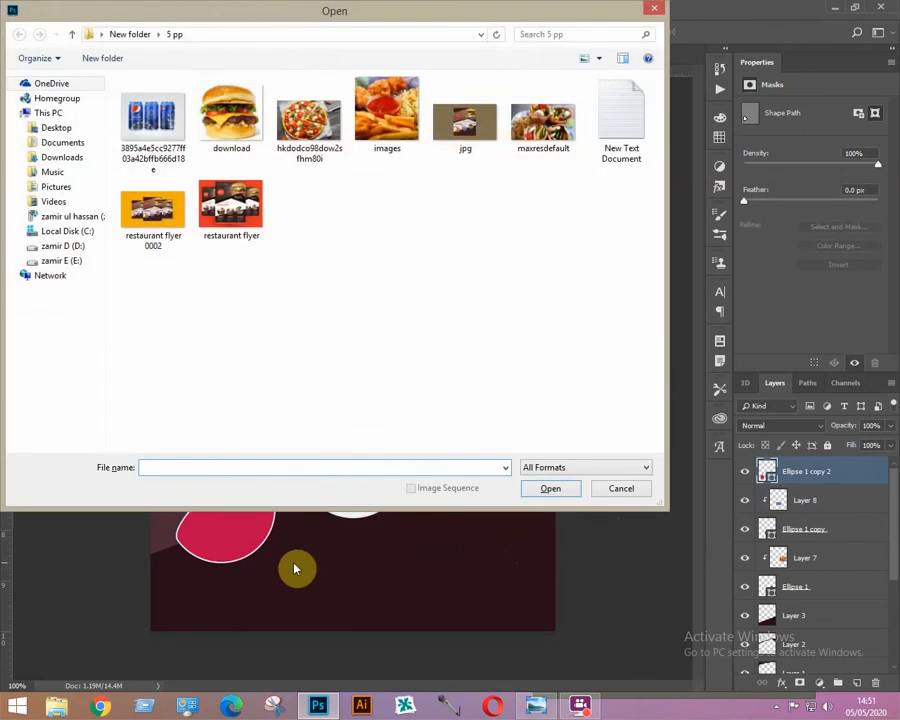
pyautogui.doubleClick(541, 126)
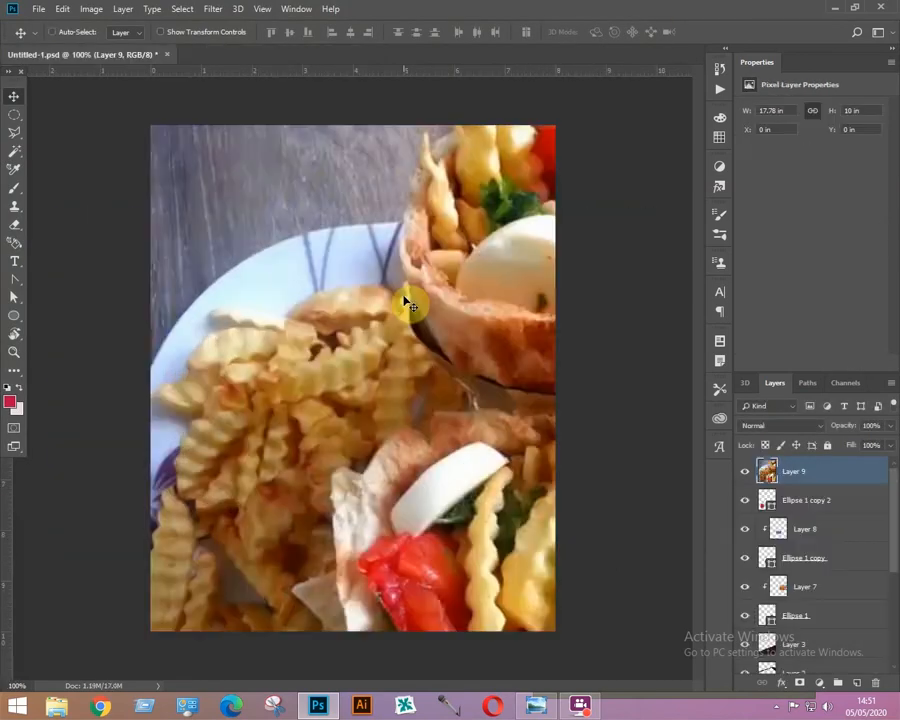
pyautogui.hotkey('ctrl', 't')
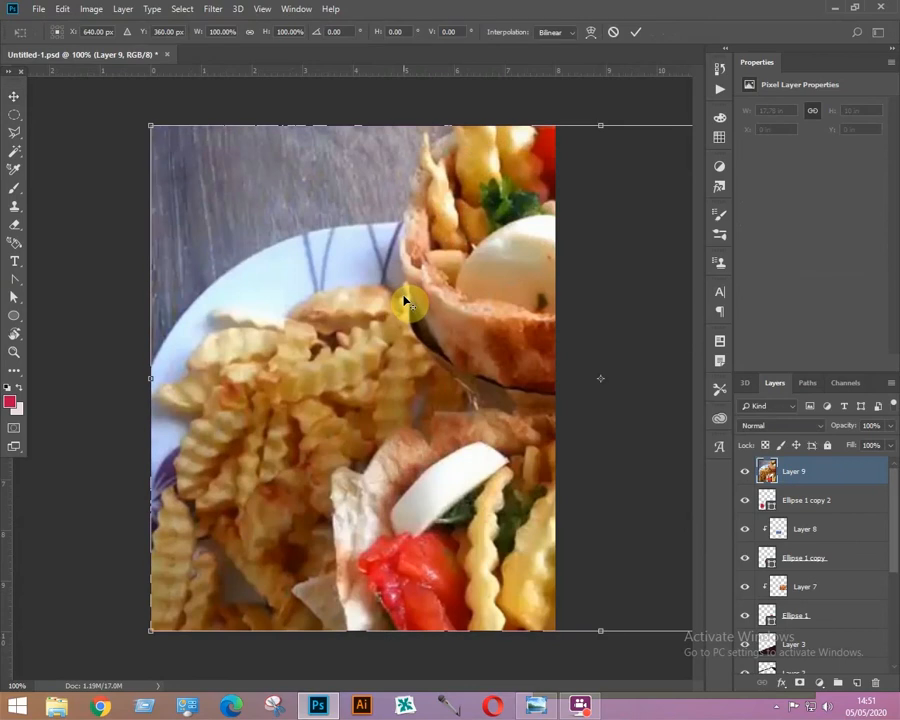
pyautogui.moveTo(157, 125); pyautogui.dragTo(211, 177)
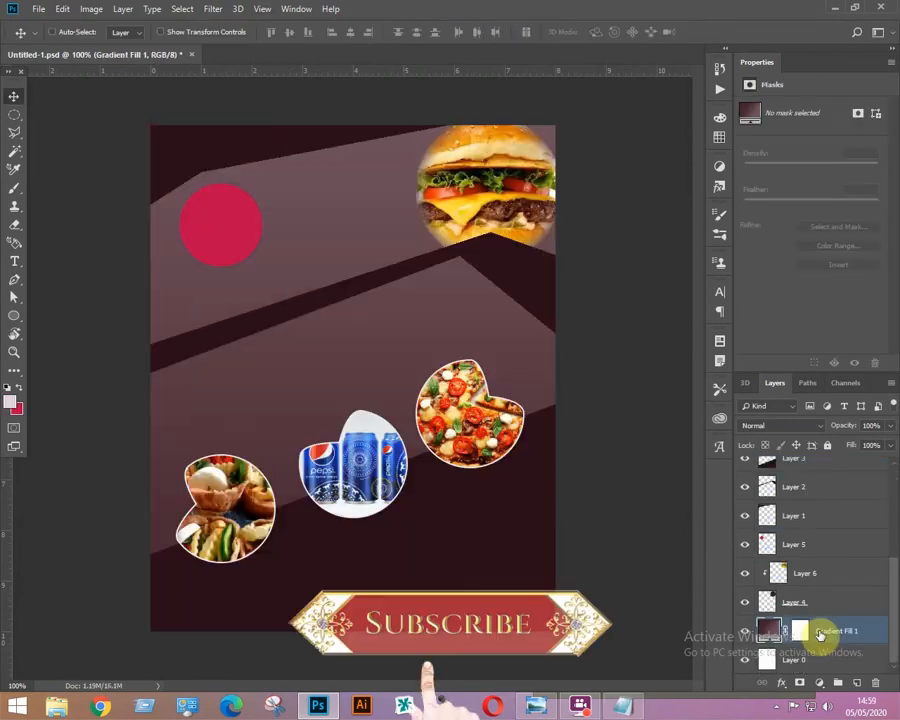
# Add a new layer above the gradient fill and fill a pen-drawn angular band across the poster's middle with the light colour.
pyautogui.click(857, 684)
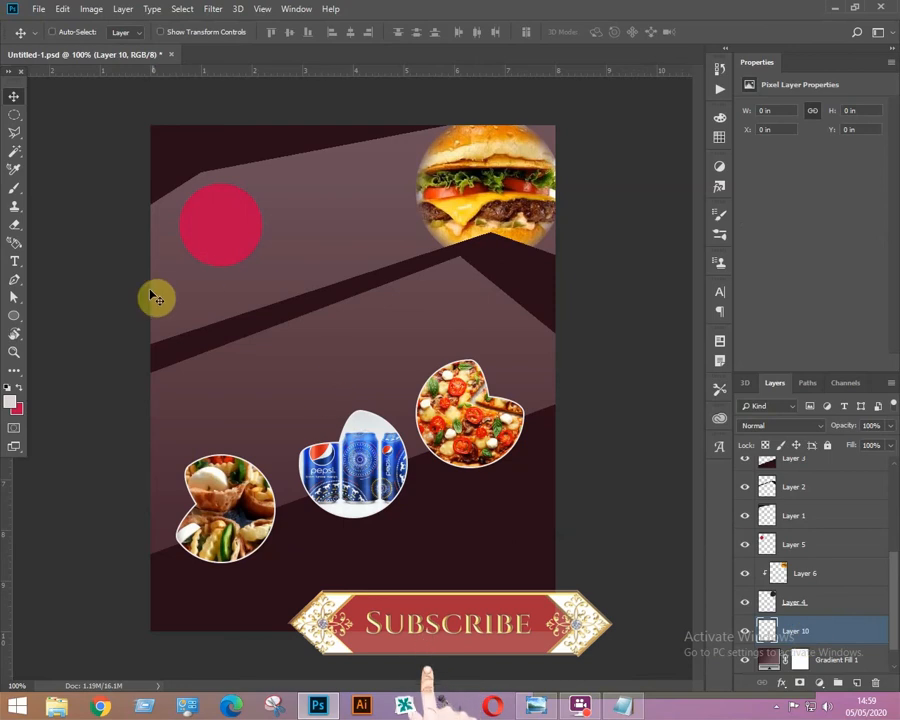
pyautogui.press('p')
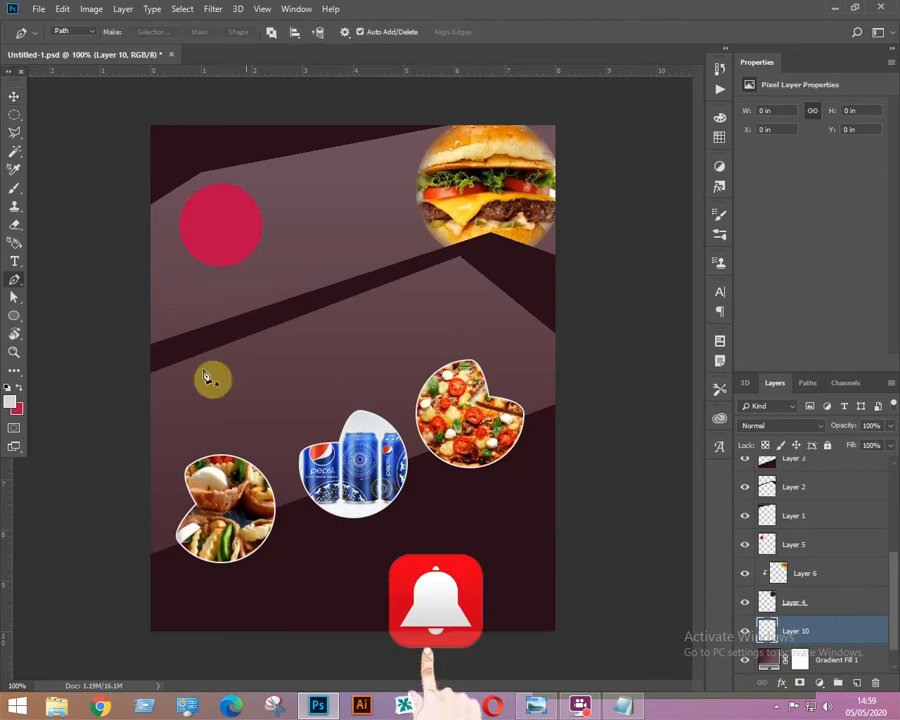
pyautogui.click(455, 249)
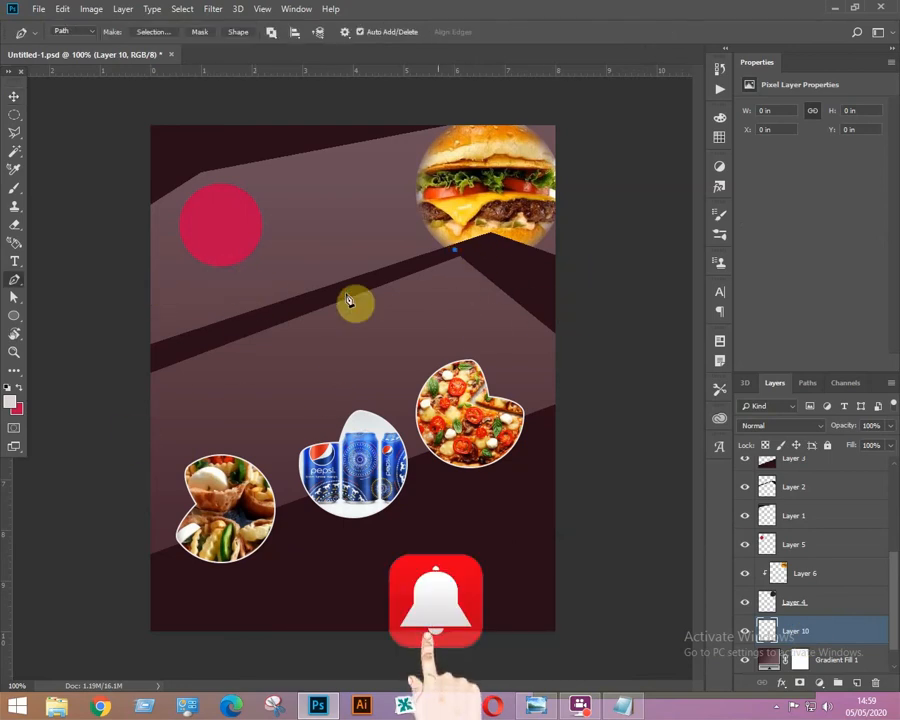
pyautogui.click(126, 377)
pyautogui.click(135, 573)
pyautogui.click(175, 571)
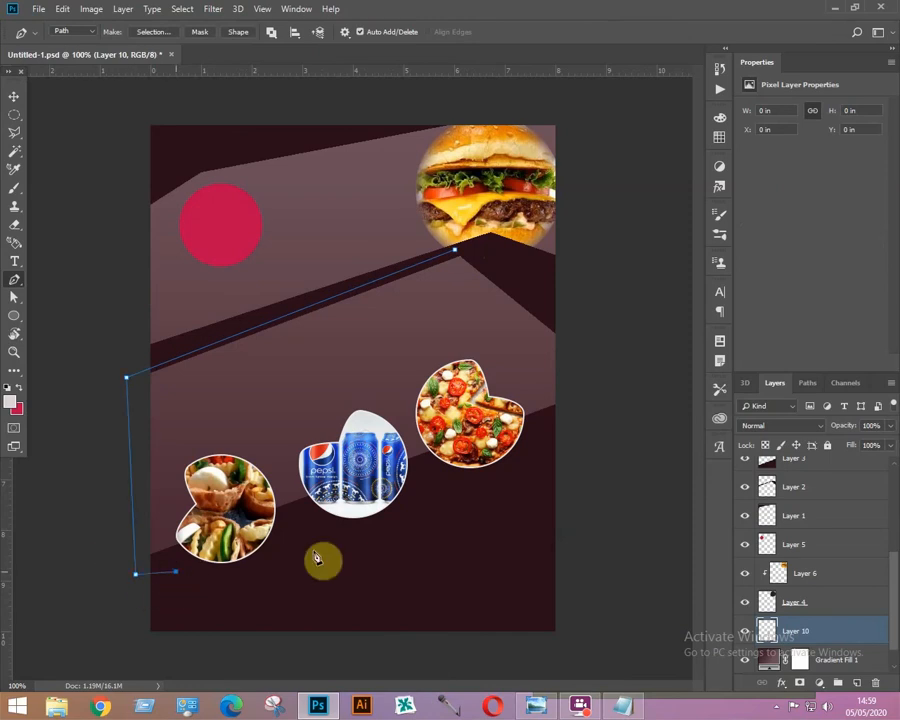
pyautogui.click(571, 415)
pyautogui.click(574, 323)
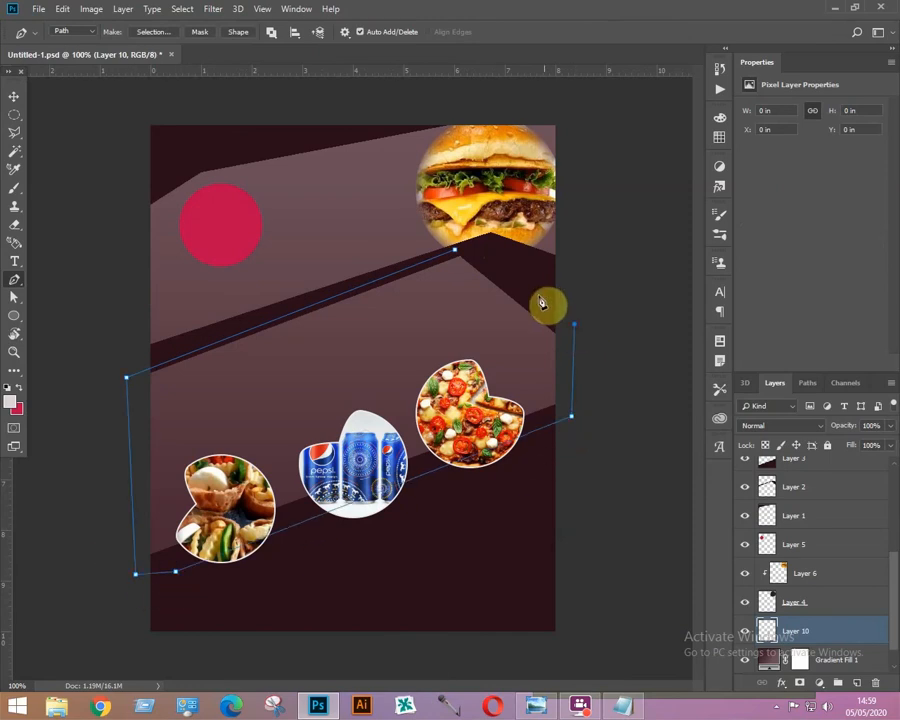
pyautogui.click(533, 291)
pyautogui.click(456, 253)
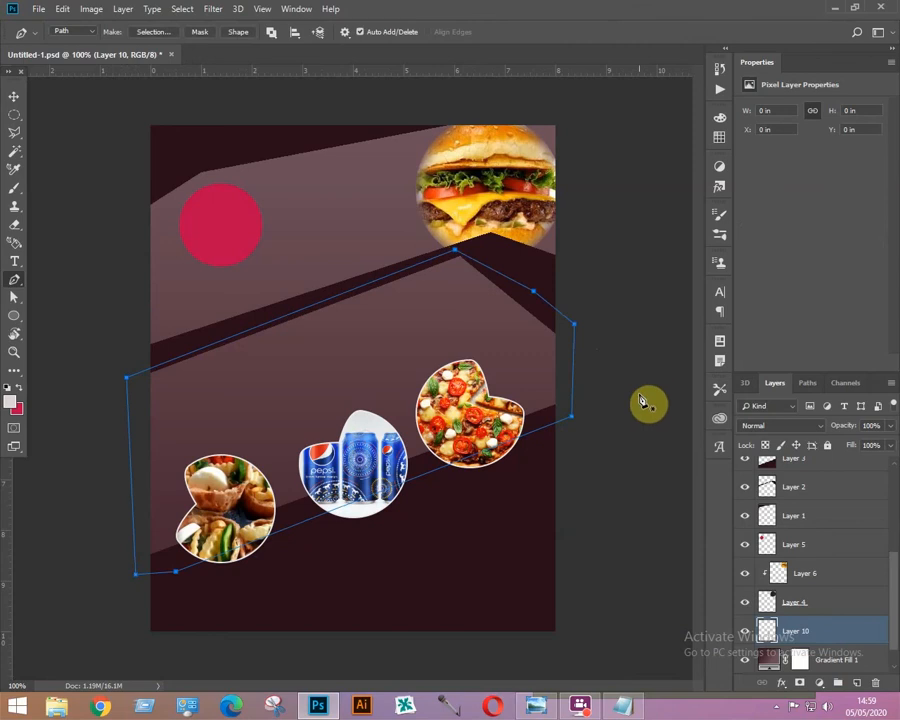
pyautogui.hotkey('ctrl', 'Return')
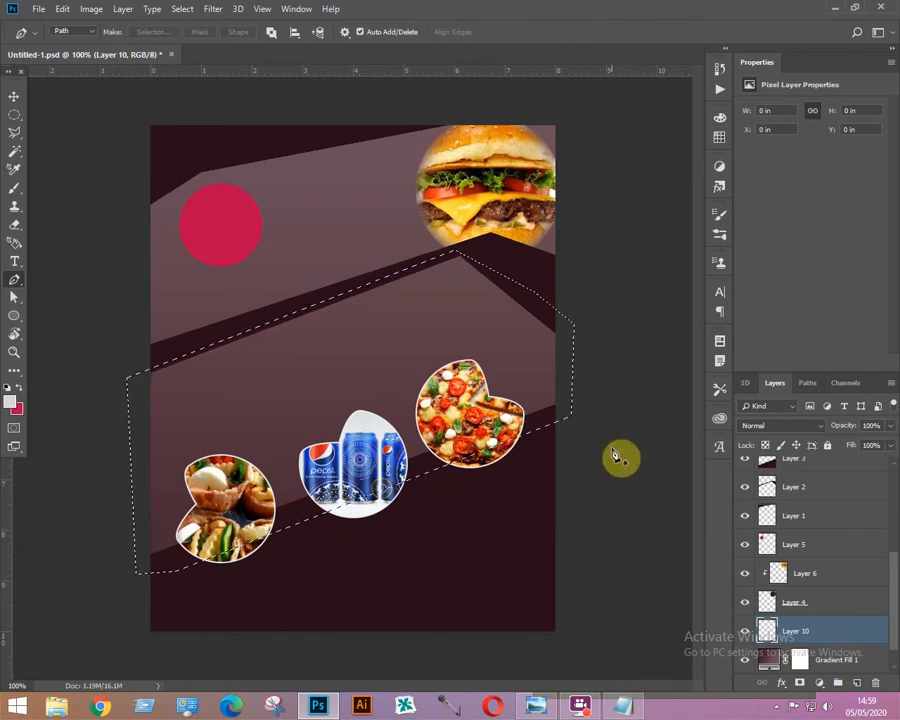
pyautogui.hotkey('alt', 'BackSpace')
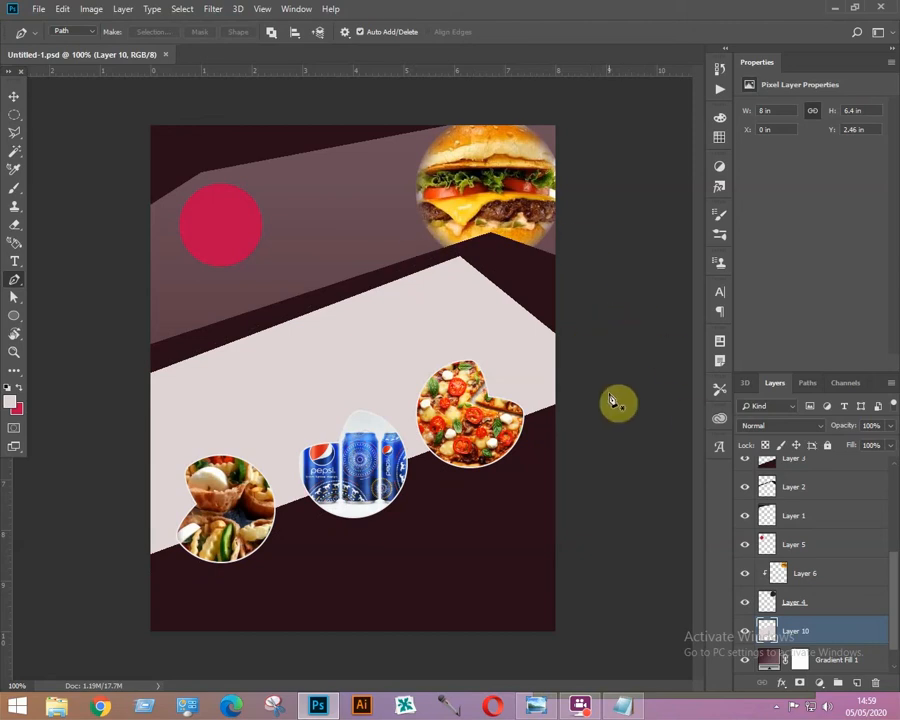
# Select the top photo layer and add the text "2 IN 1" inside the upper-left crimson circle, nudging it down.
pyautogui.click(14, 96)
pyautogui.moveTo(893, 606); pyautogui.dragTo(855, 479)
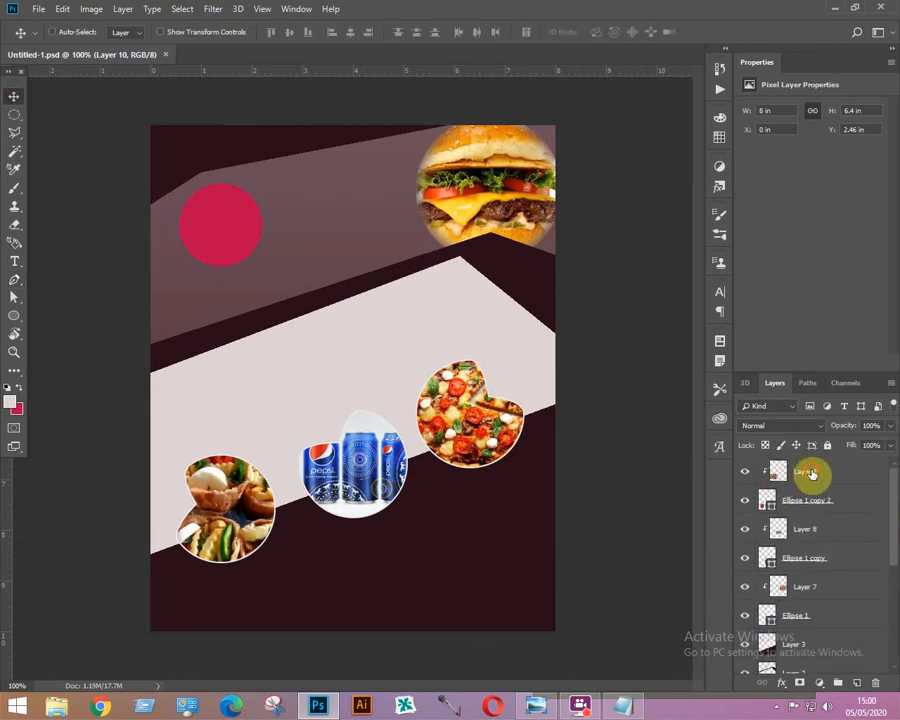
pyautogui.click(812, 474)
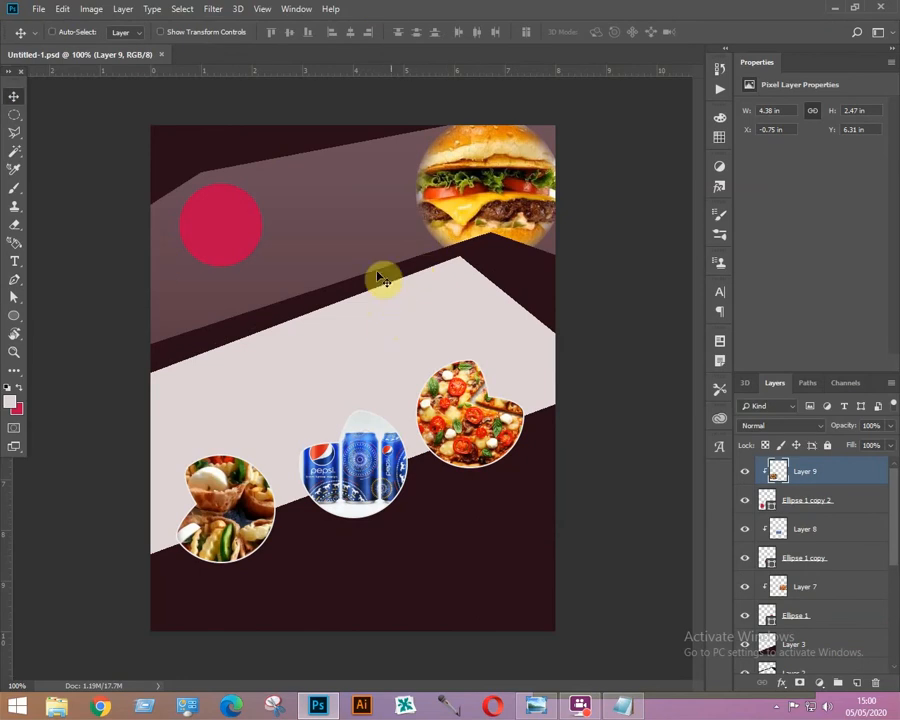
pyautogui.press('t')
pyautogui.click(191, 208)
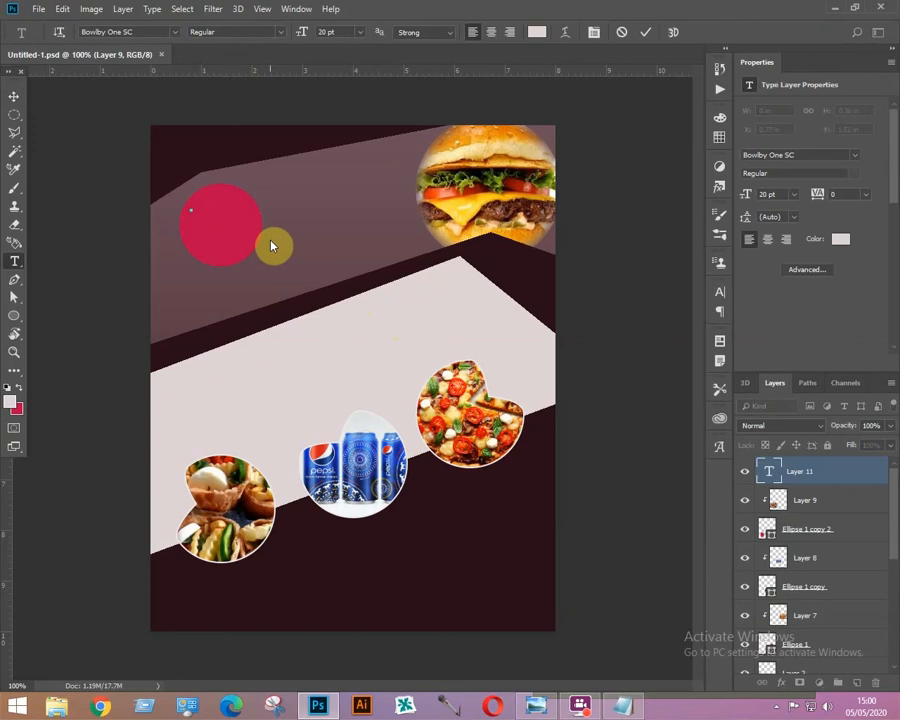
pyautogui.write('2 IN 1')
pyautogui.click(14, 96)
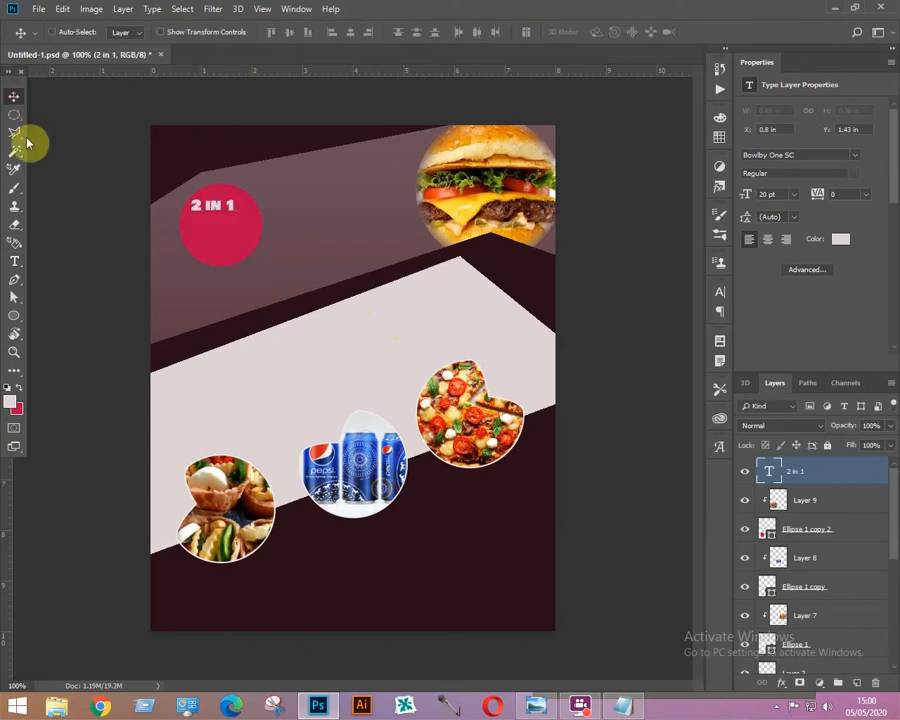
pyautogui.moveTo(217, 203); pyautogui.dragTo(224, 240)
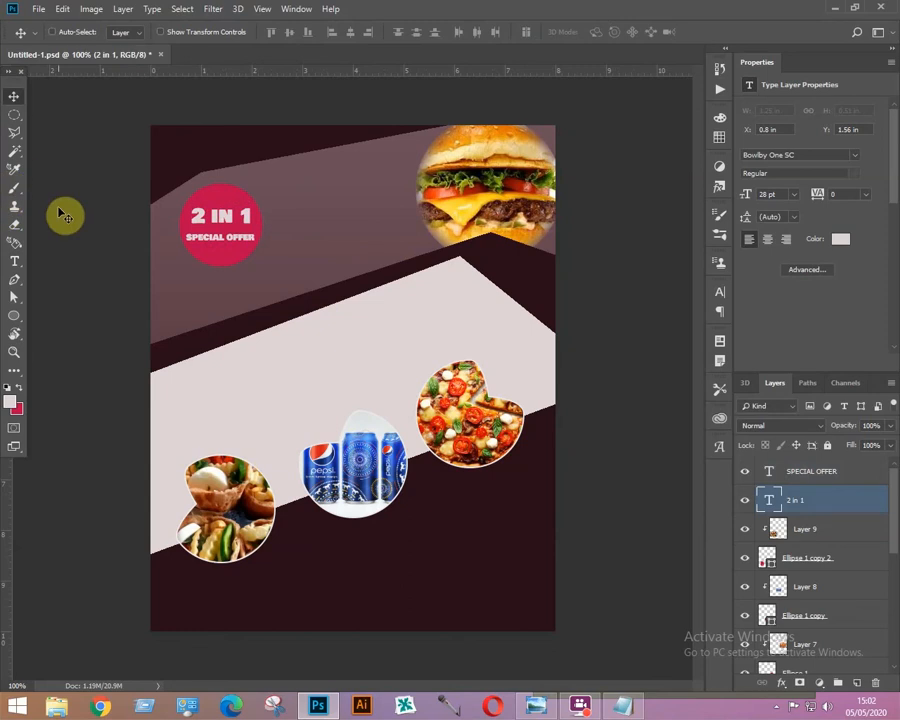
# Add a "CALL US" heading beside the circle with a phone number line beneath it.
pyautogui.press('t')
pyautogui.click(315, 226)
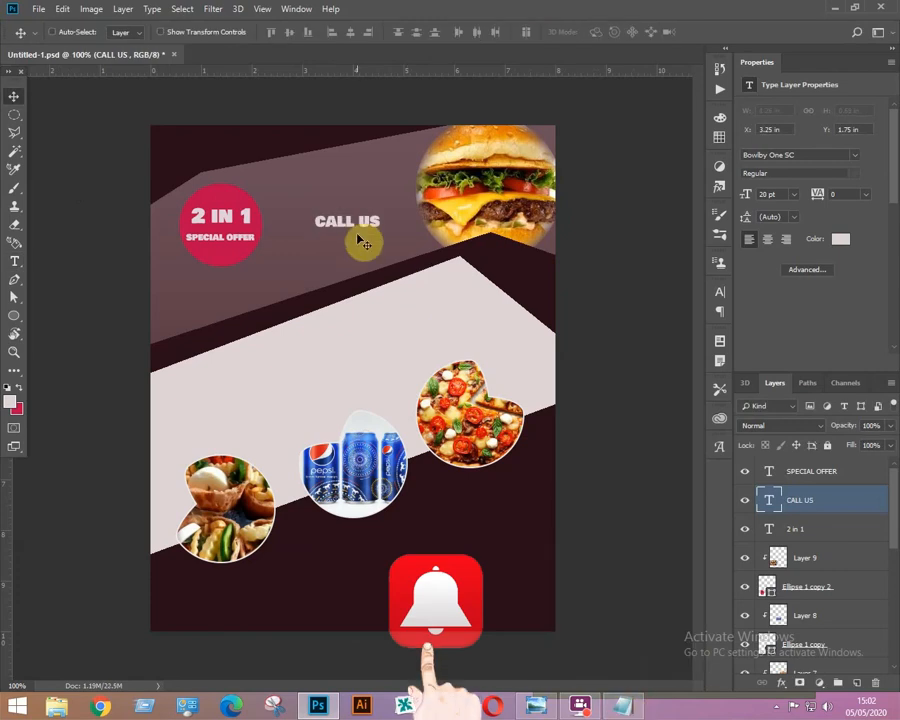
pyautogui.moveTo(352, 226); pyautogui.dragTo(357, 248)
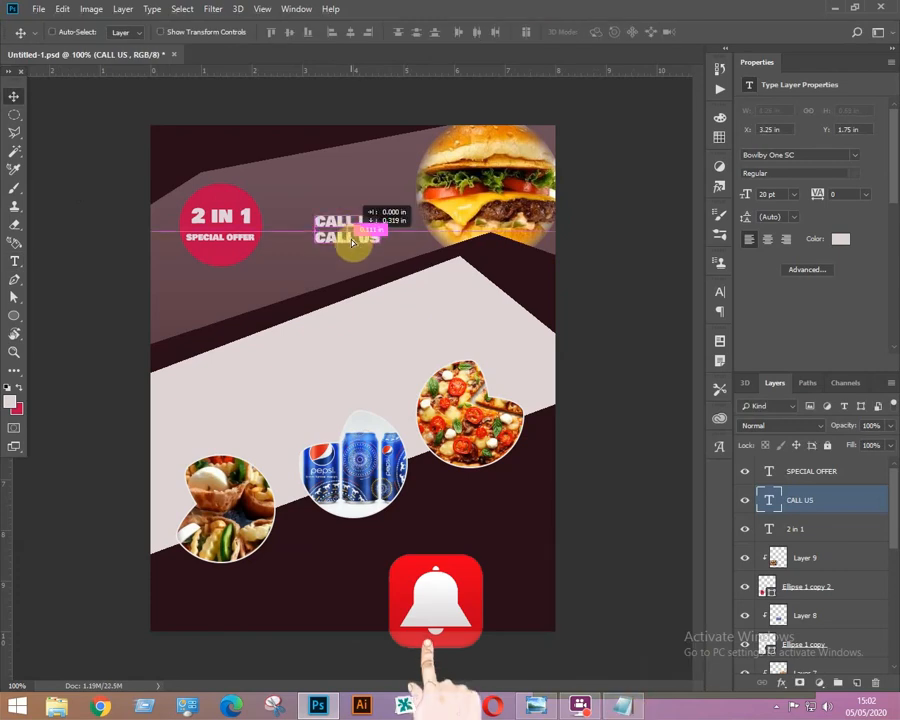
pyautogui.press('t')
pyautogui.press('Return')
pyautogui.hotkey('ctrl', 'Return')
pyautogui.click(812, 471)
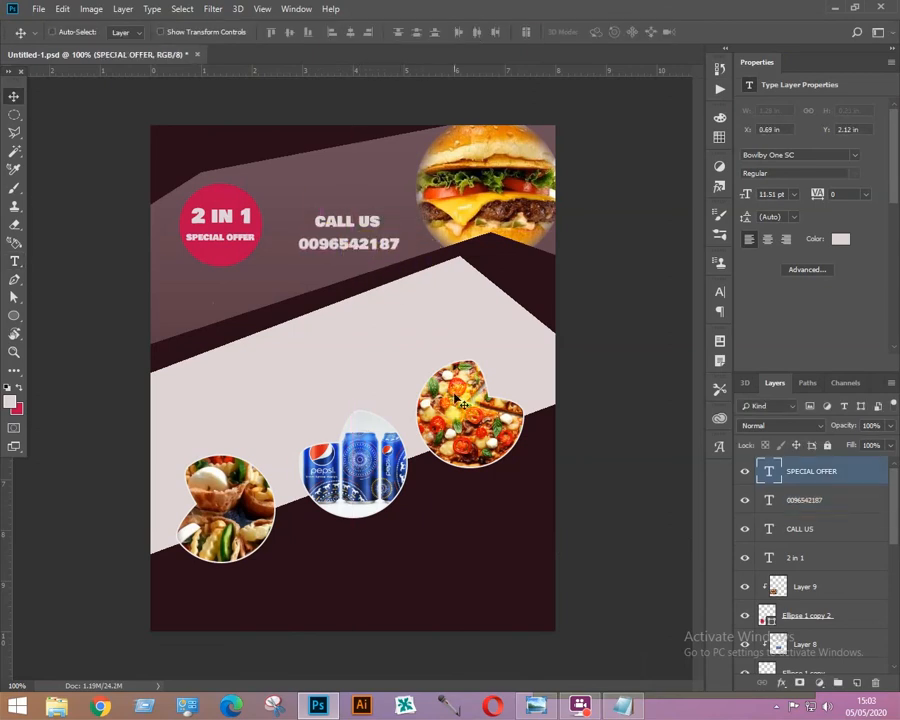
pyautogui.press('t')
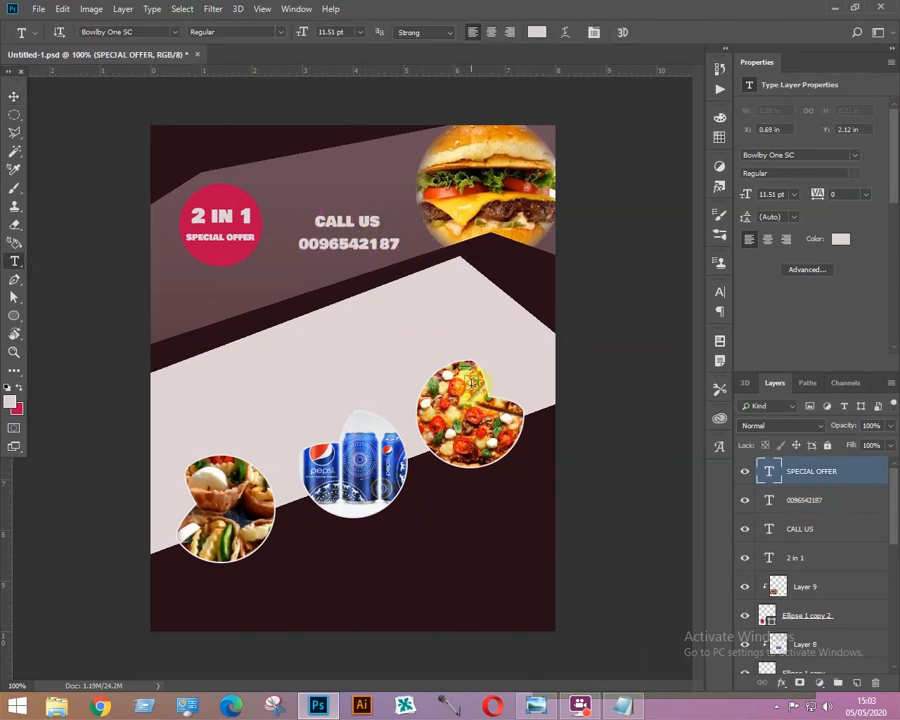
pyautogui.click(309, 339)
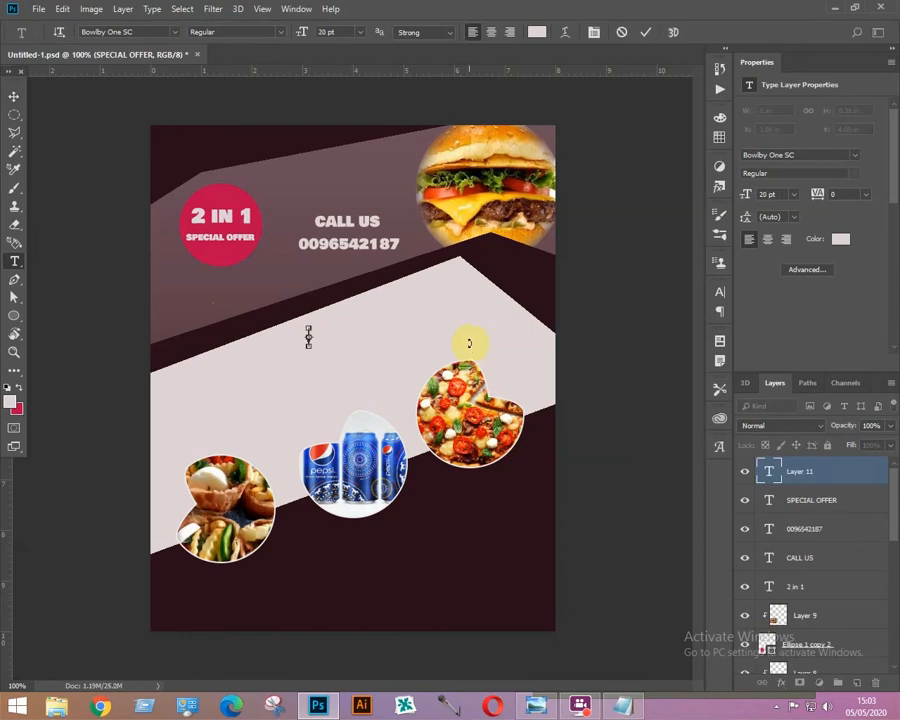
pyautogui.hotkey('ctrl', 'v')
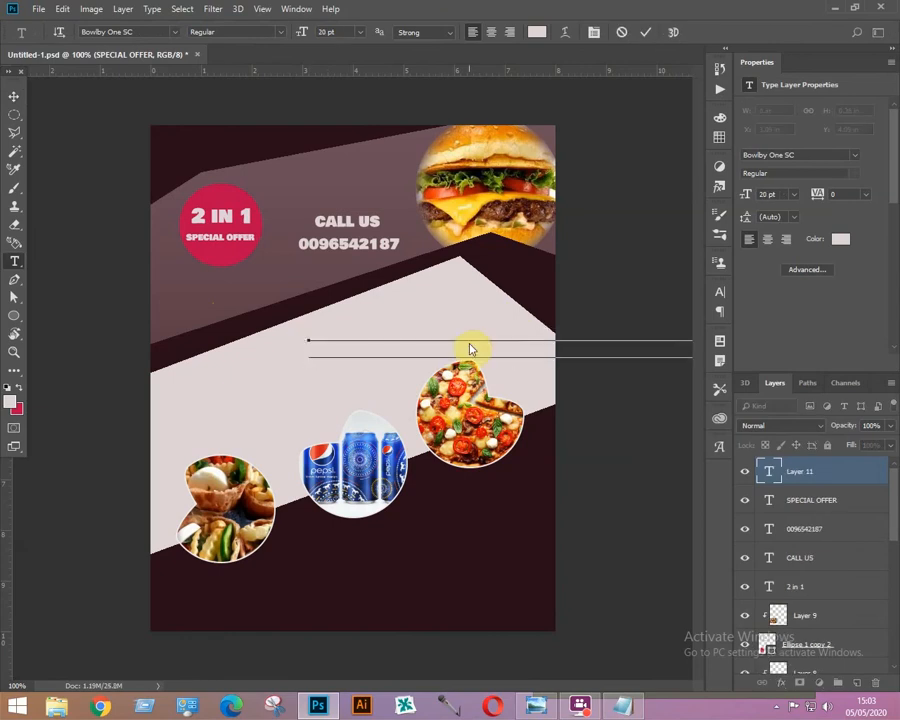
pyautogui.press('Escape')
# Set the SPECIAL OFFER text colour to dark #282424 sampled from the poster's dark area.
pyautogui.click(537, 32)
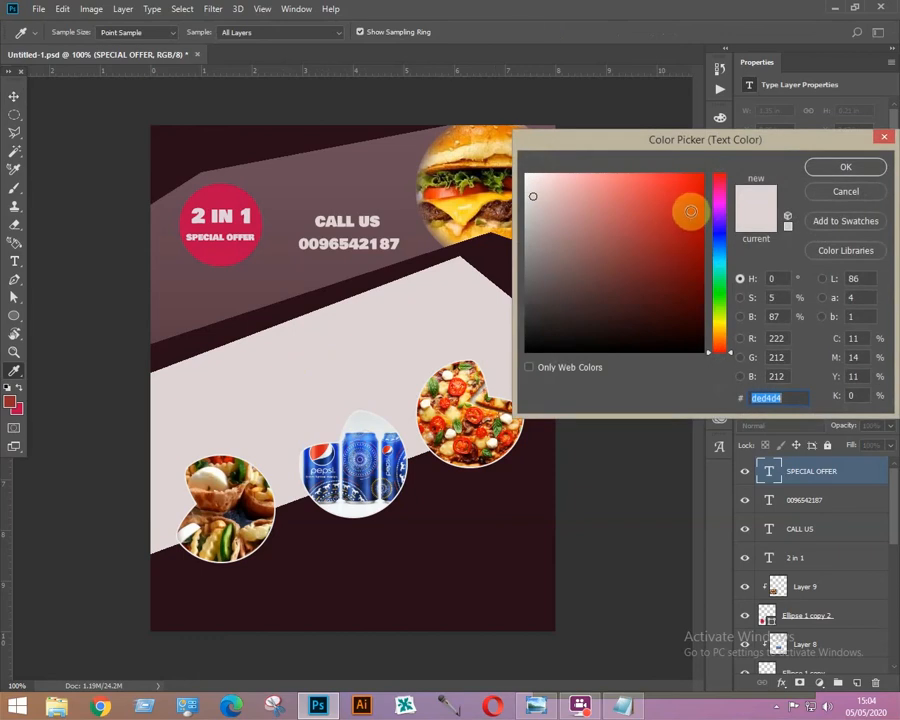
pyautogui.click(543, 323)
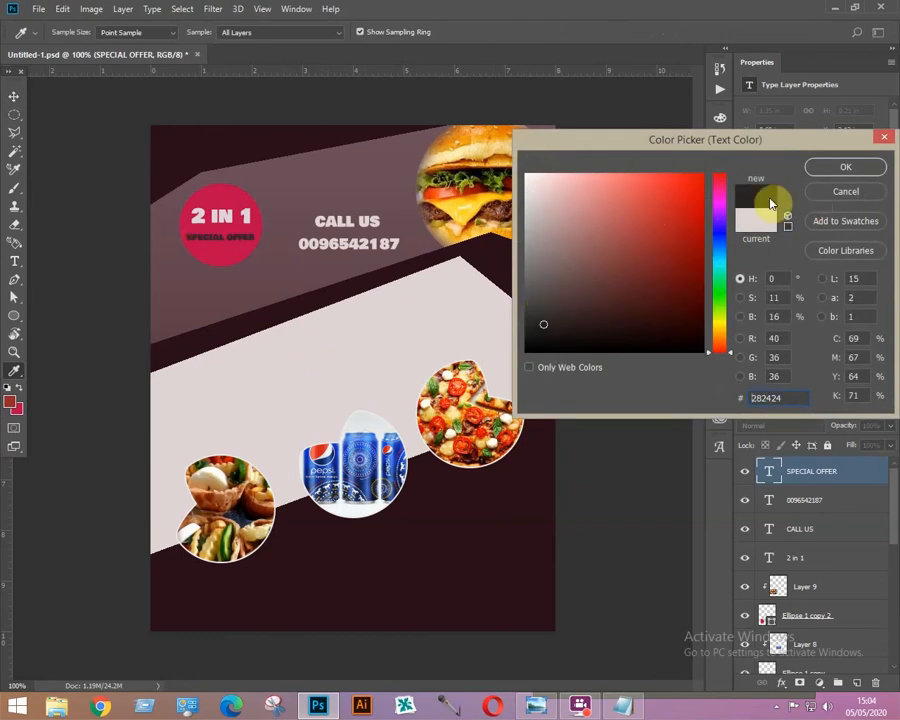
pyautogui.click(828, 168)
# Paste the paragraph "fate is not a four-latter word learn to choose the right fats..." into the light band and shift it left.
pyautogui.click(349, 321)
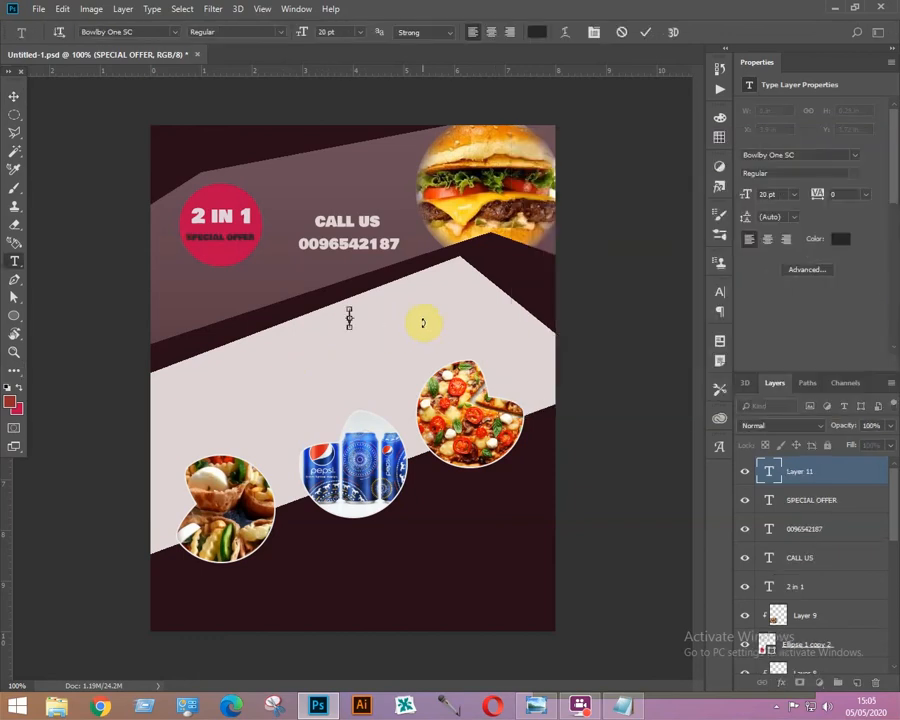
pyautogui.hotkey('ctrl', 'v')
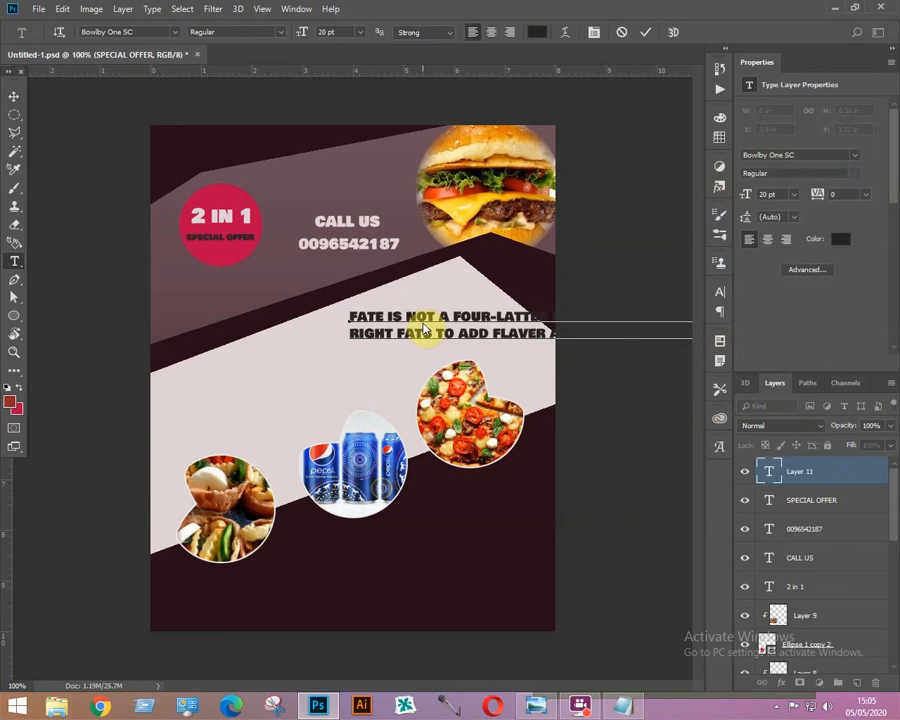
pyautogui.click(13, 98)
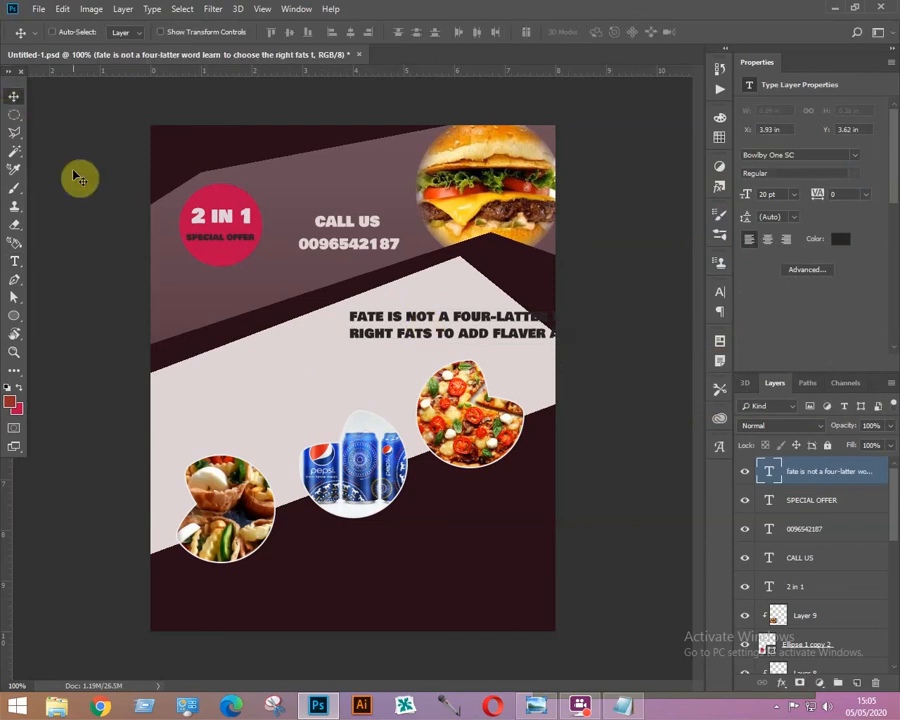
pyautogui.moveTo(444, 323); pyautogui.dragTo(415, 323)
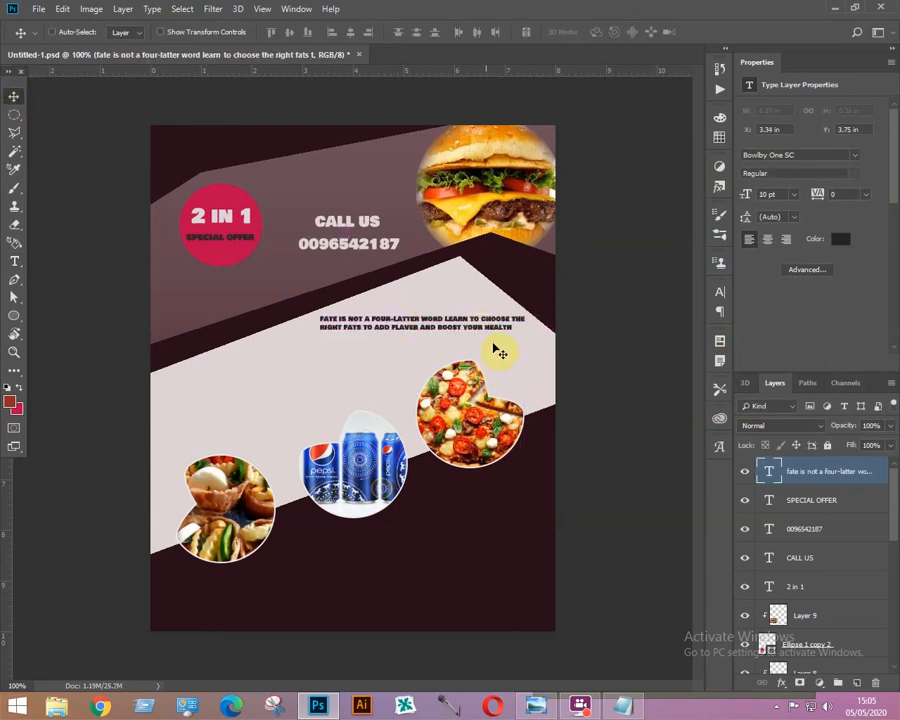
# Add an "OTHER DISHES" heading on the left of the light band and scale it up.
pyautogui.press('t')
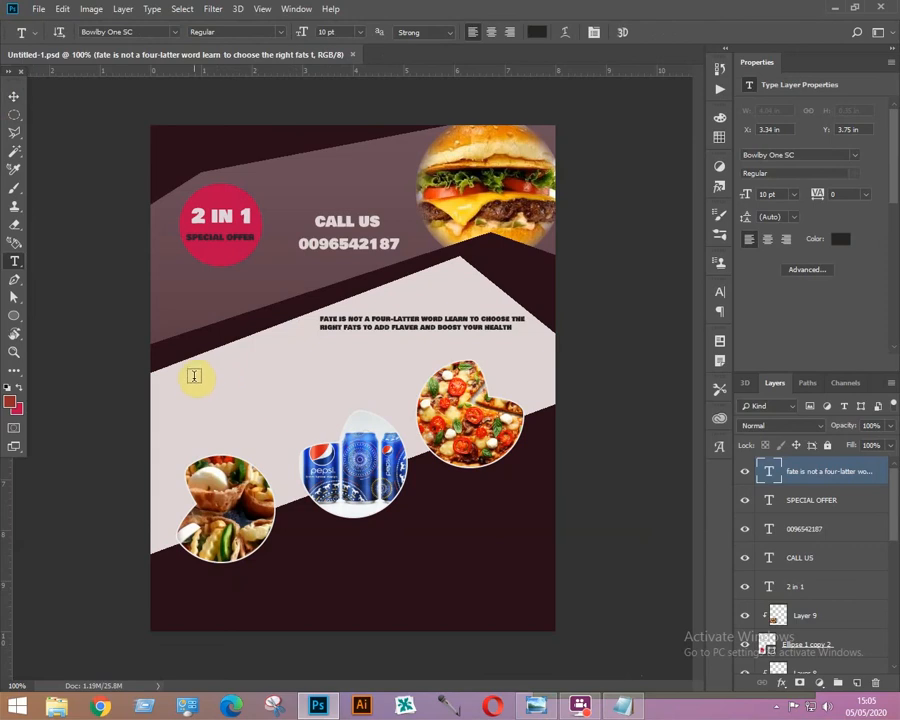
pyautogui.click(195, 375)
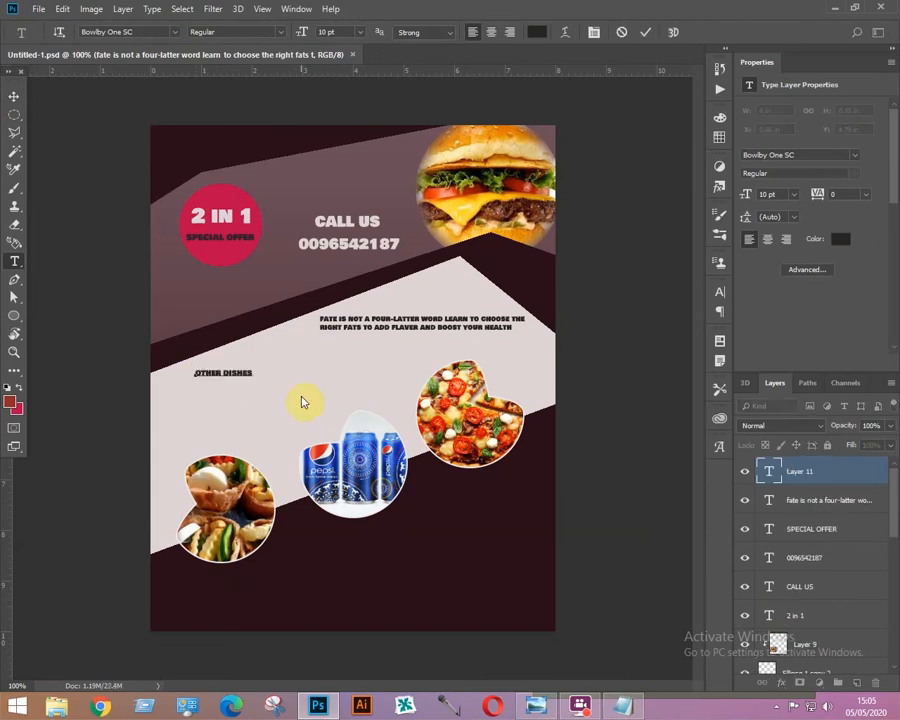
pyautogui.click(14, 97)
pyautogui.hotkey('ctrl', 't')
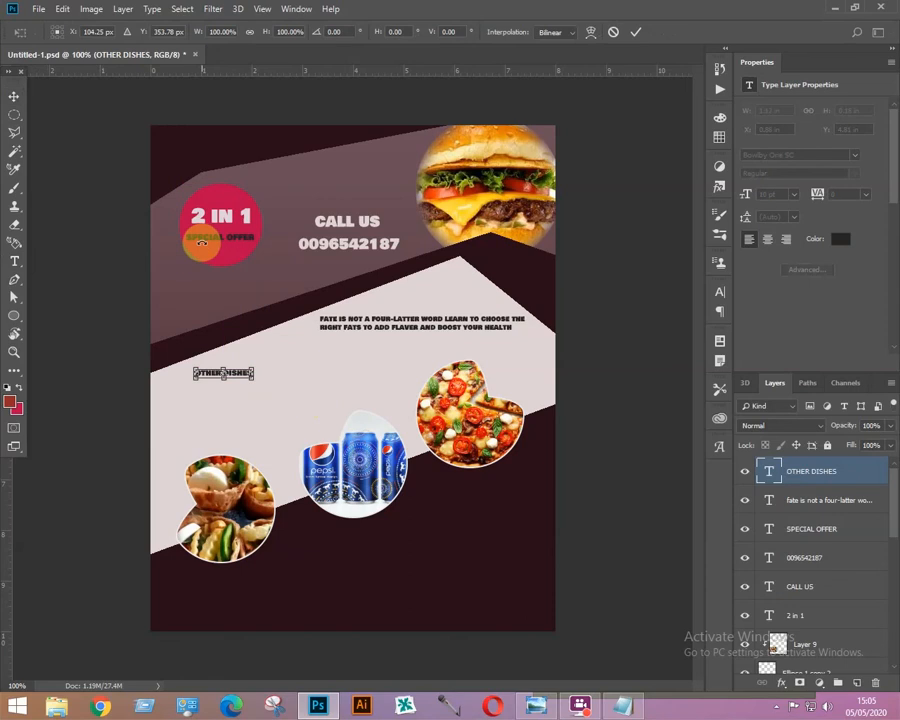
pyautogui.moveTo(253, 375); pyautogui.dragTo(318, 400)
pyautogui.press('Return')
# Set the OTHER DISHES text colour to red.
pyautogui.press('t')
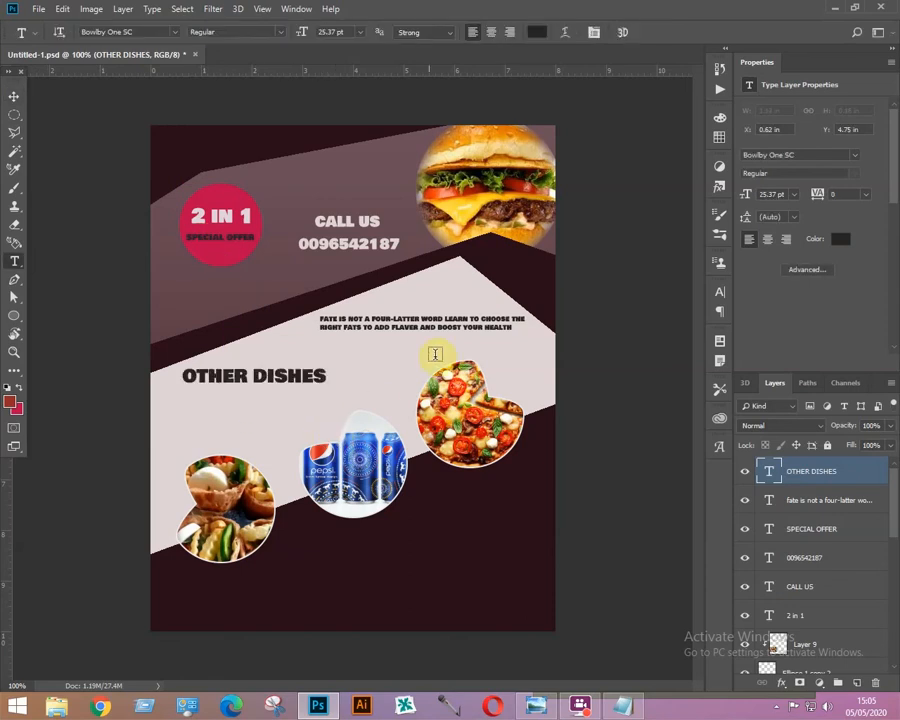
pyautogui.click(537, 32)
pyautogui.click(692, 246)
pyautogui.press('Return')
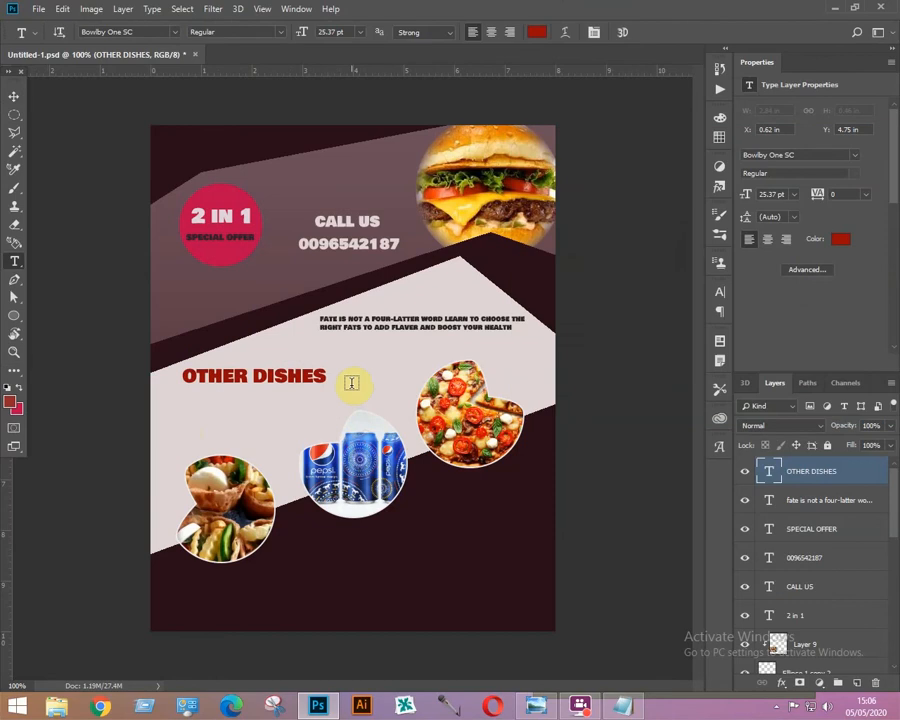
# Add the price "Rs..200" above the lower-left food photo and scale it up.
pyautogui.click(160, 450)
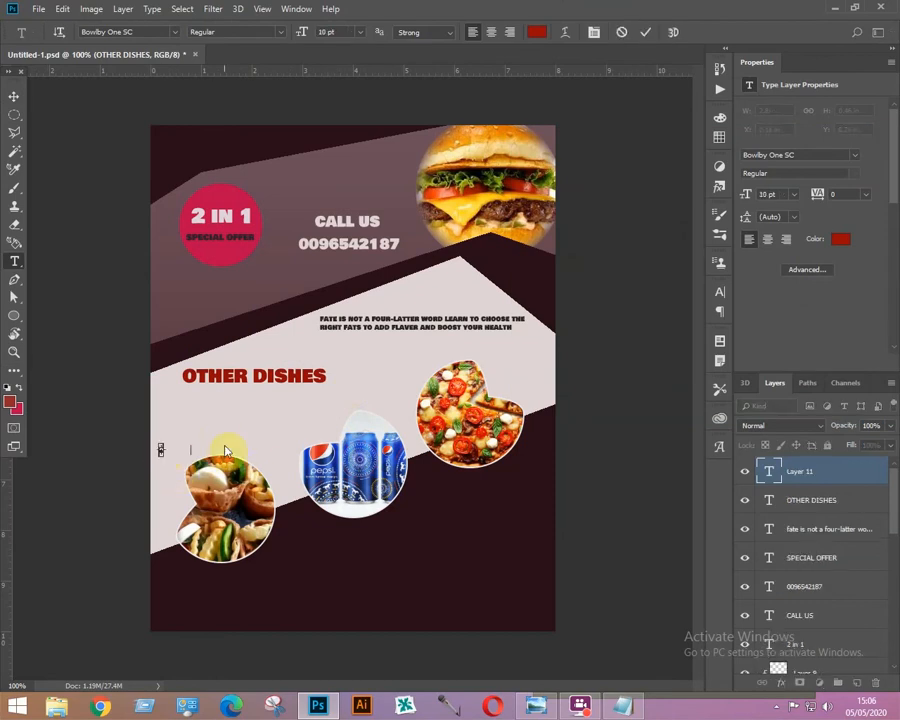
pyautogui.click(14, 97)
pyautogui.hotkey('ctrl', 't')
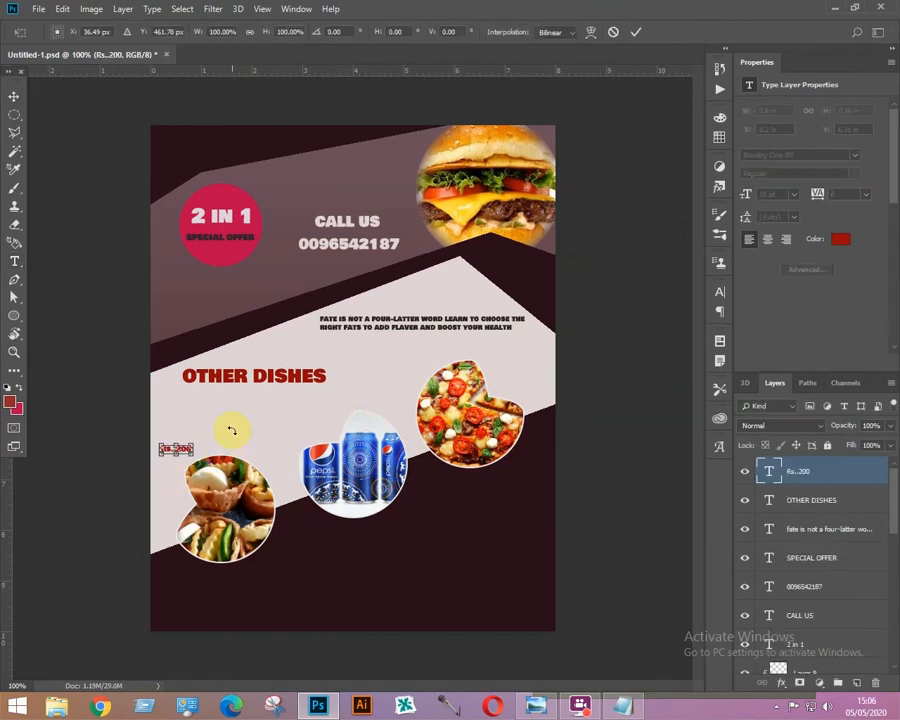
pyautogui.moveTo(193, 440); pyautogui.dragTo(248, 428)
pyautogui.press('Return')
# Add the price "Rs..150" above the drinks photo and enlarge it.
pyautogui.press('t')
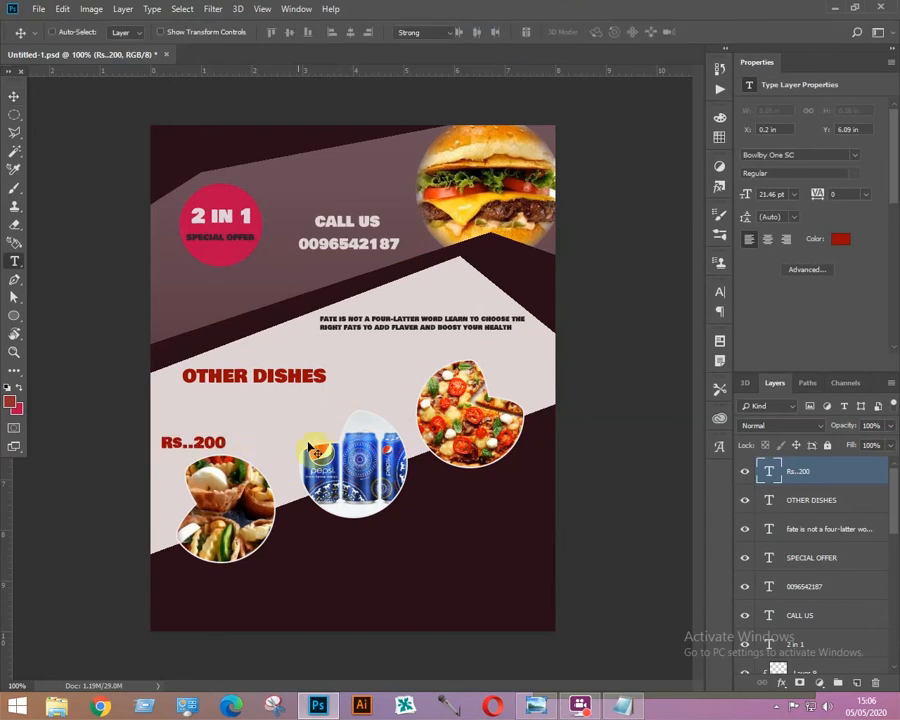
pyautogui.click(297, 432)
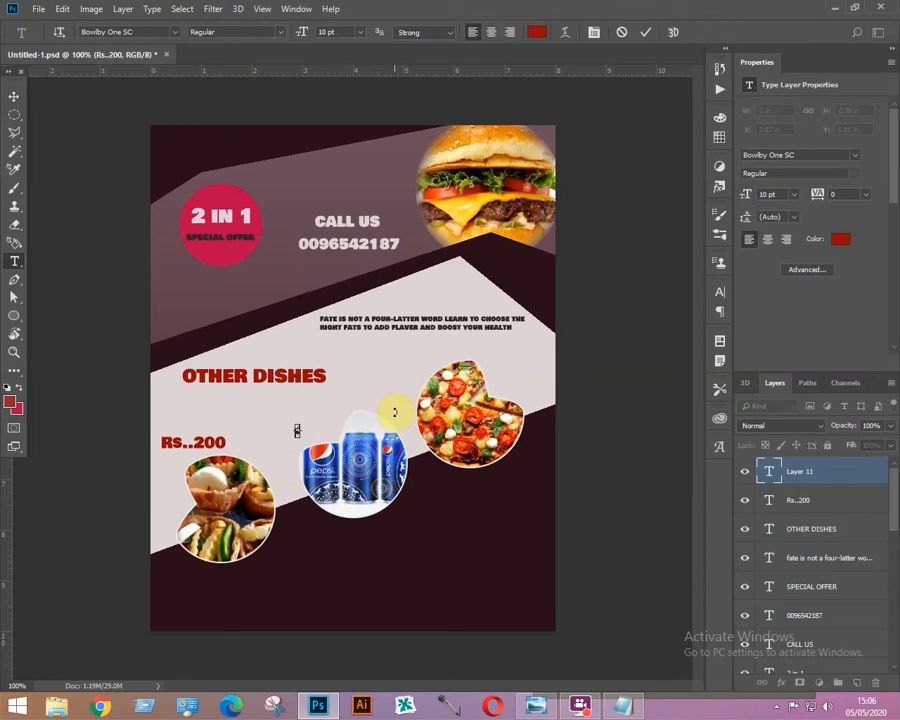
pyautogui.hotkey('ctrl', 'Return')
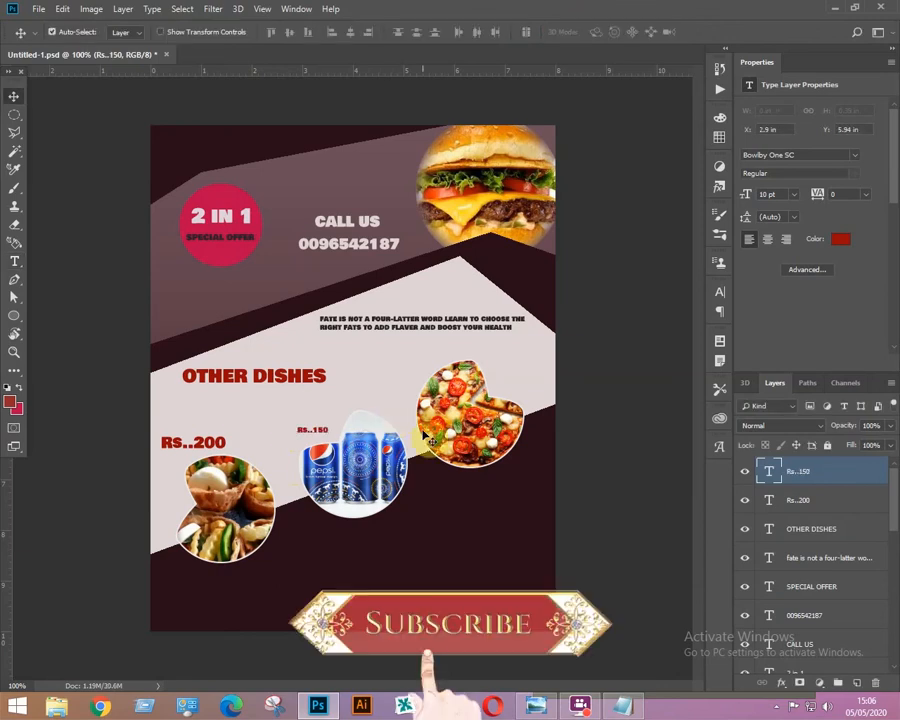
pyautogui.hotkey('ctrl', 't')
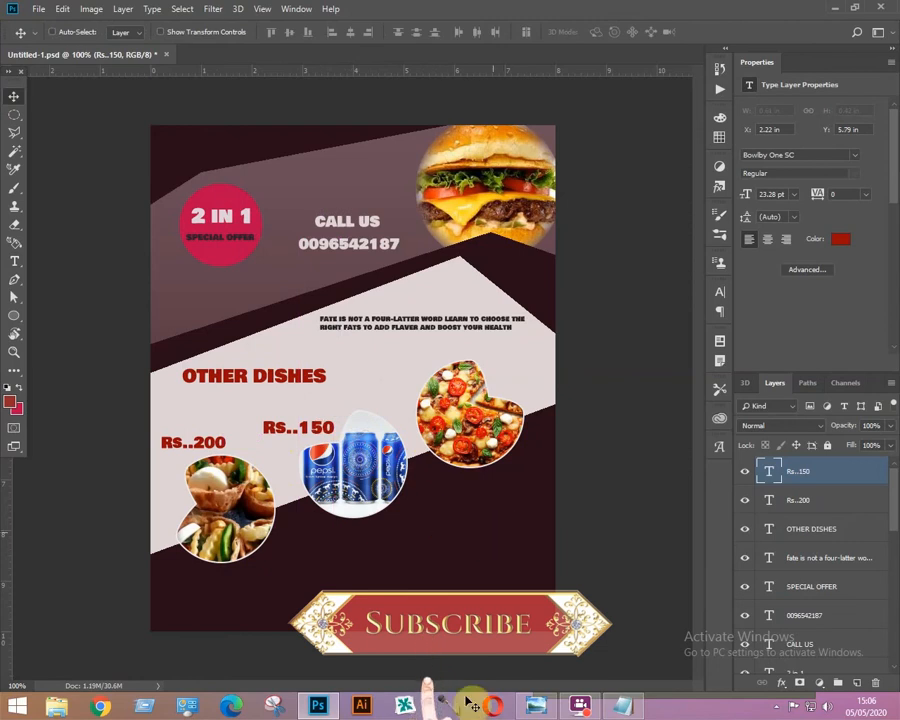
pyautogui.press('t')
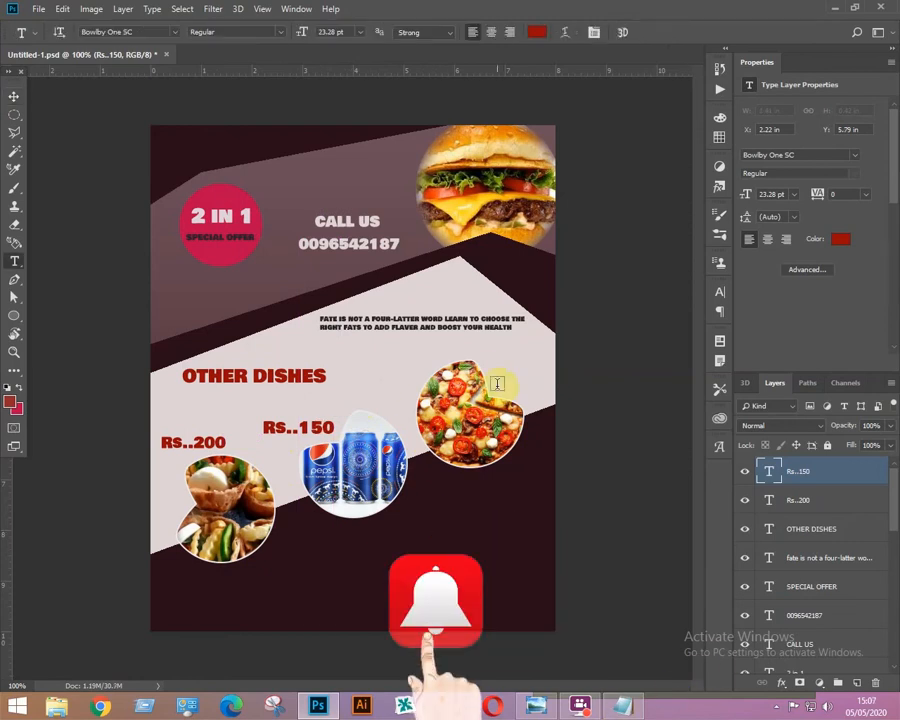
# Paste the price "Rs..250" above the pizza photo and enlarge it.
pyautogui.click(485, 367)
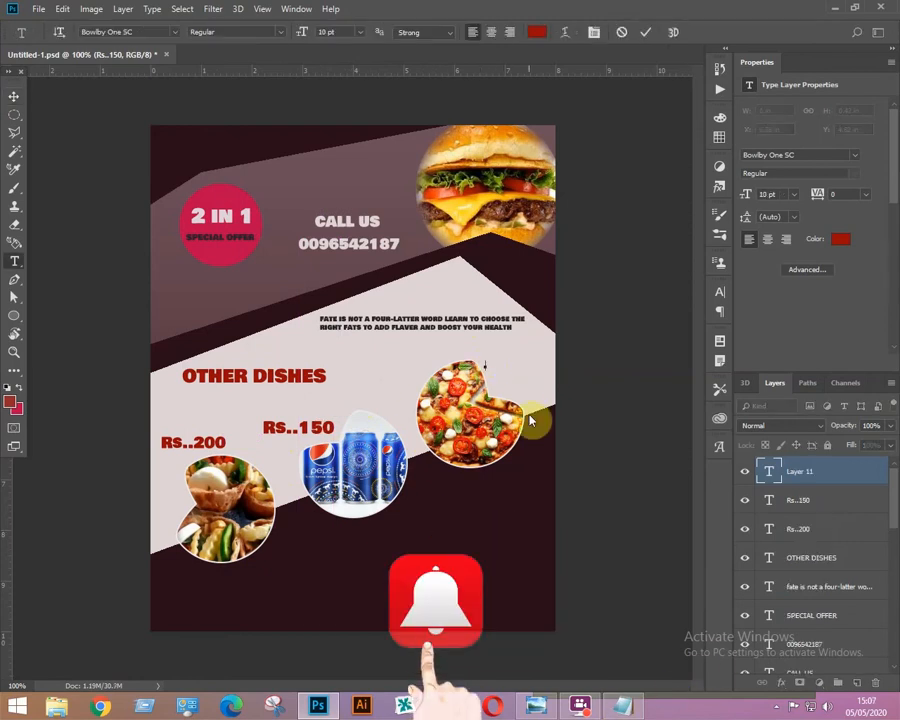
pyautogui.write('Rs..250')
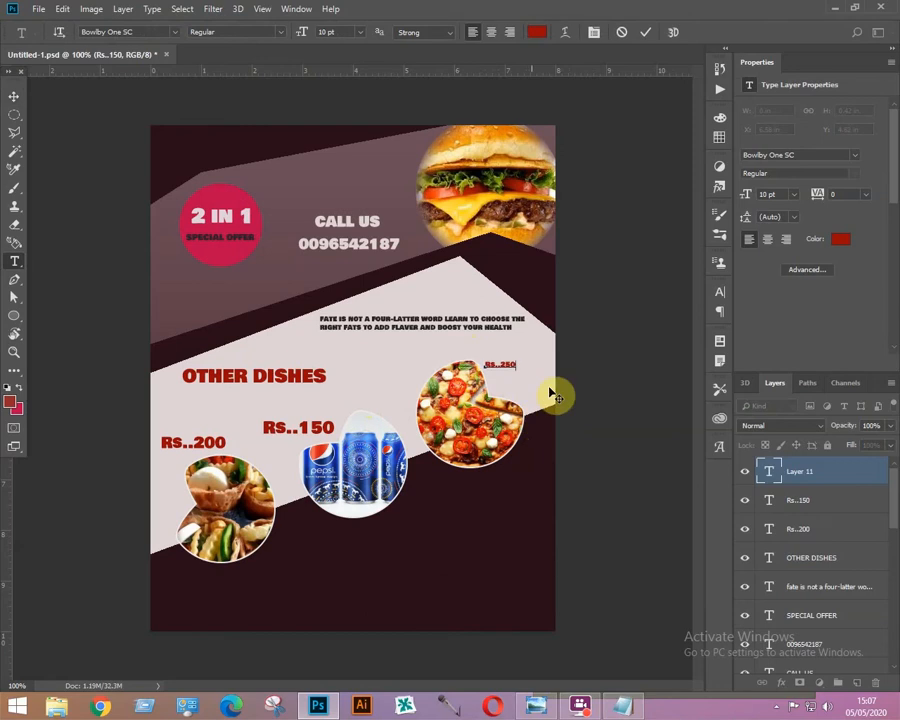
pyautogui.click(14, 95)
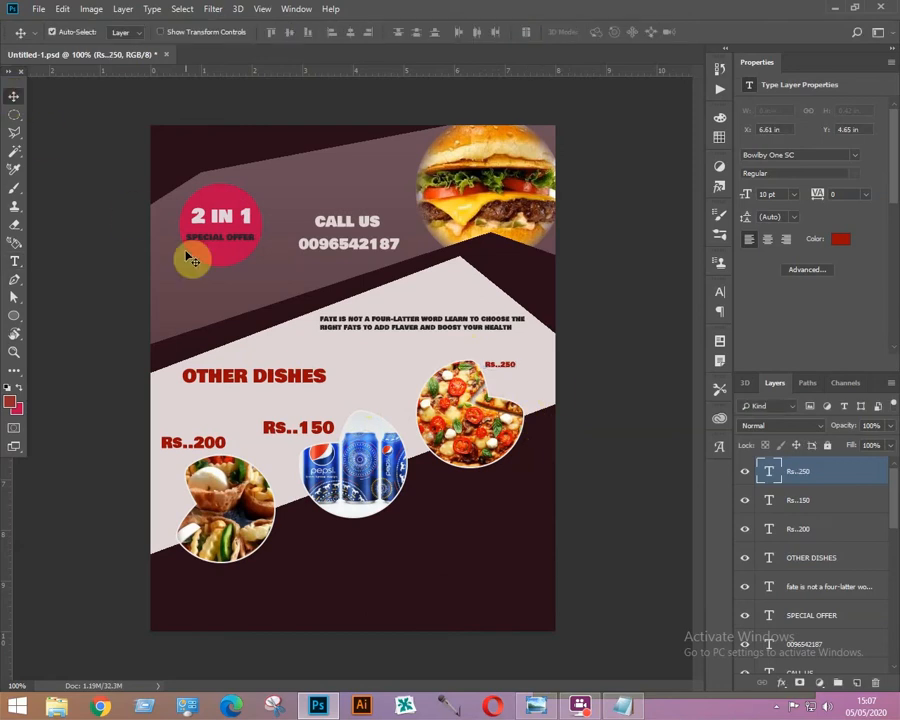
pyautogui.hotkey('ctrl', 't')
pyautogui.moveTo(517, 360); pyautogui.dragTo(551, 350)
pyautogui.press('Return')
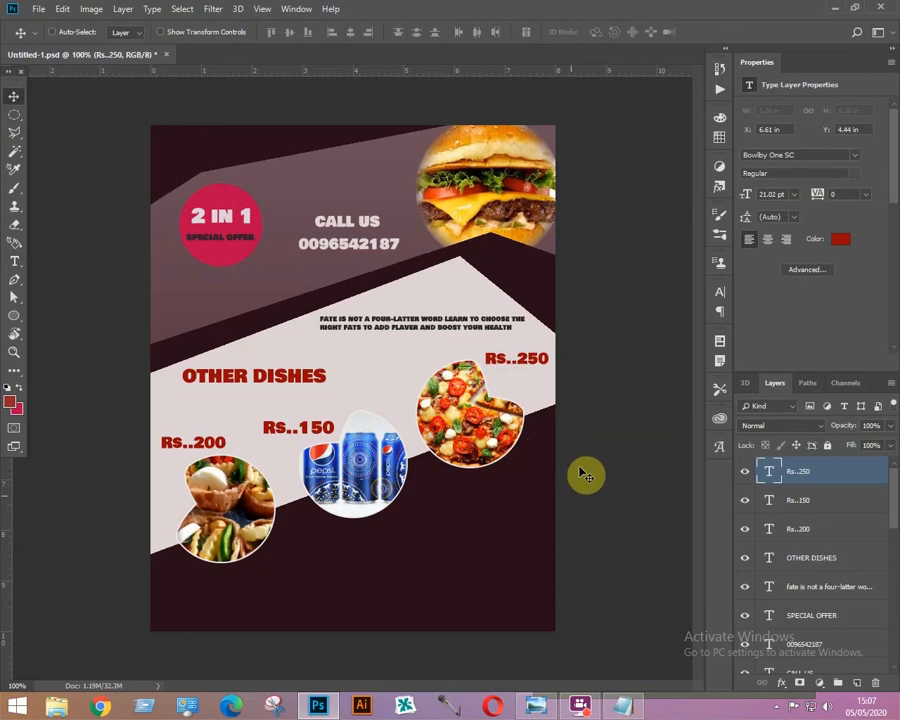
# Create a new 1920 × 1080 pixel document at 72 ppi.
pyautogui.click(37, 9)
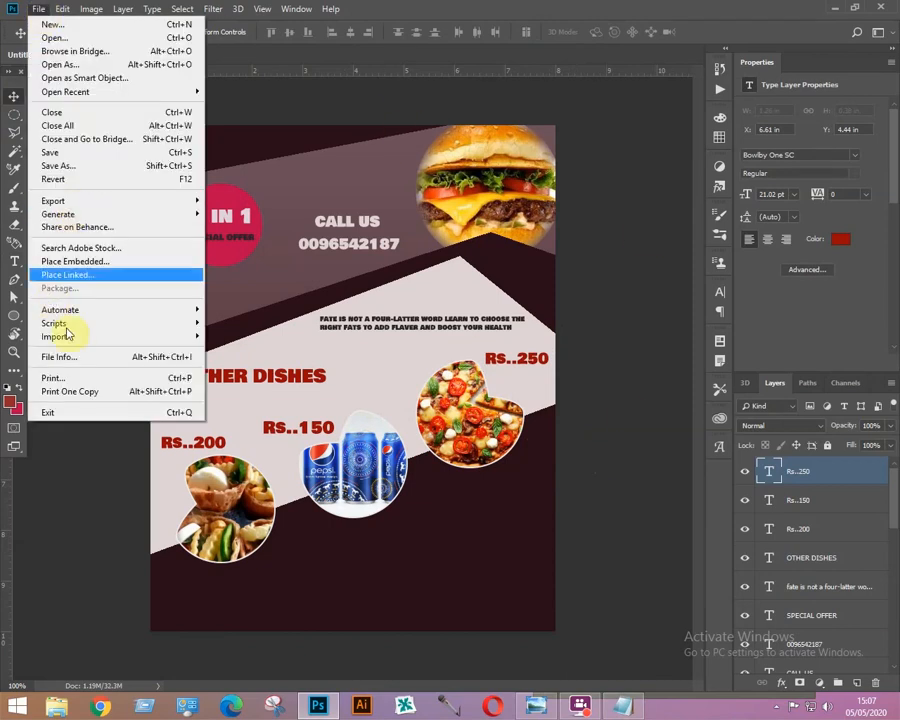
pyautogui.click(240, 246)
pyautogui.hotkey('ctrl', 'n')
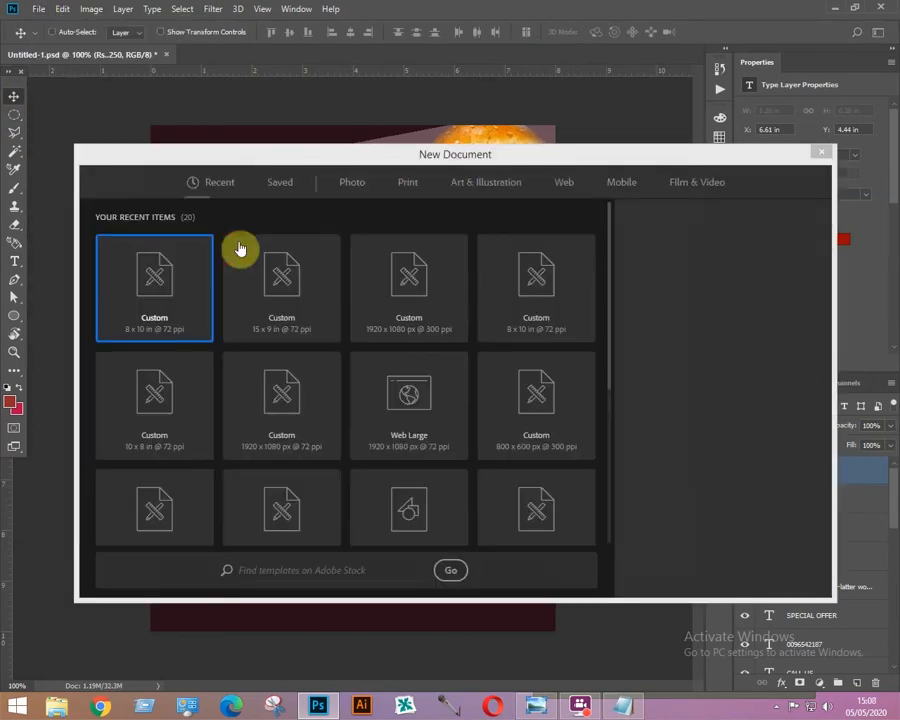
pyautogui.click(780, 284)
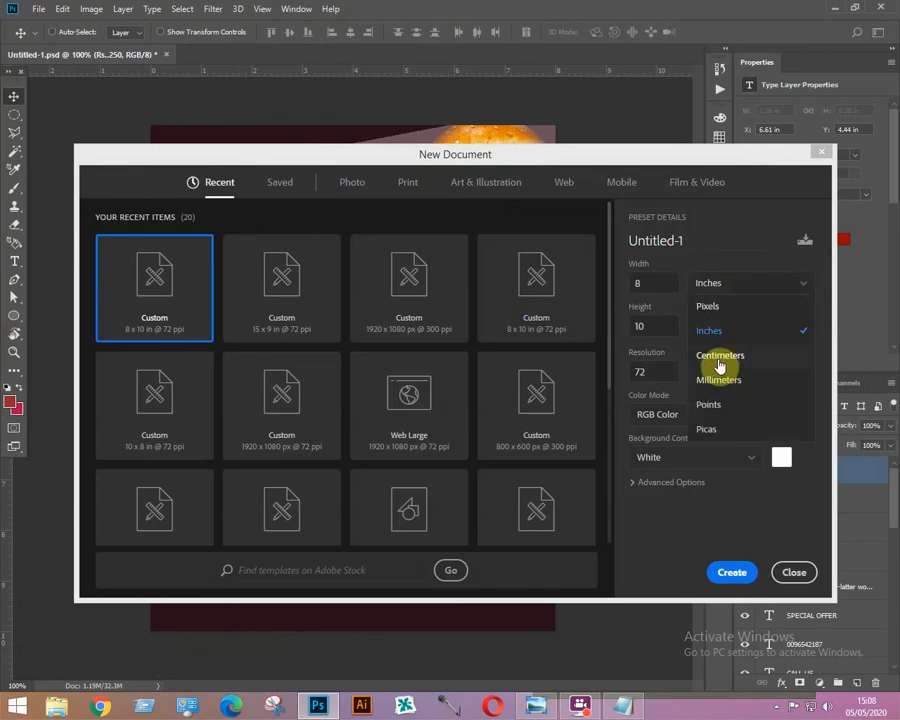
pyautogui.click(716, 307)
pyautogui.doubleClick(636, 287)
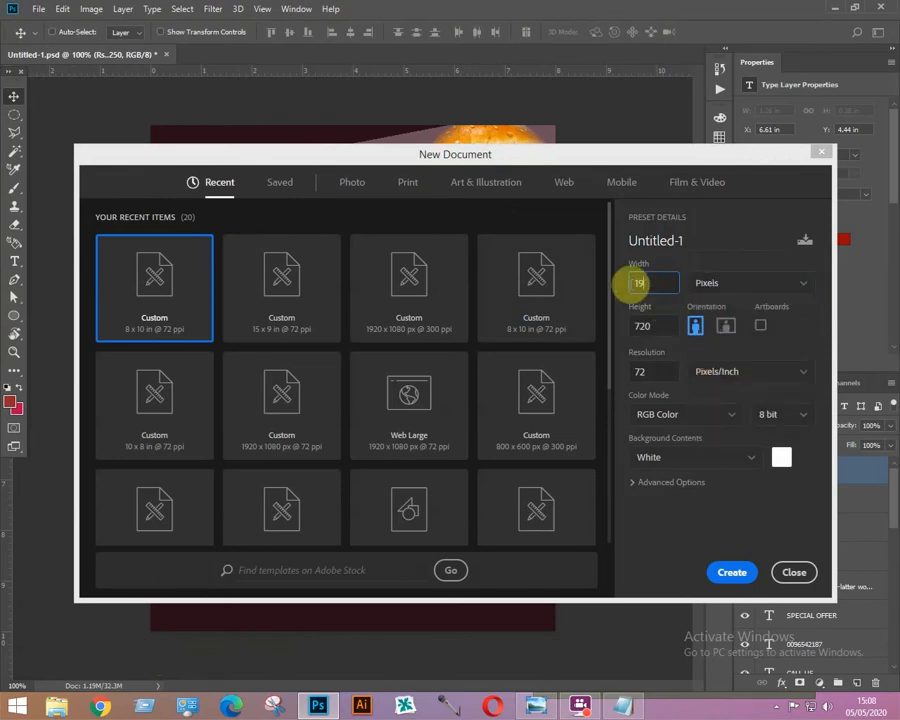
pyautogui.doubleClick(652, 327)
pyautogui.write('1080')
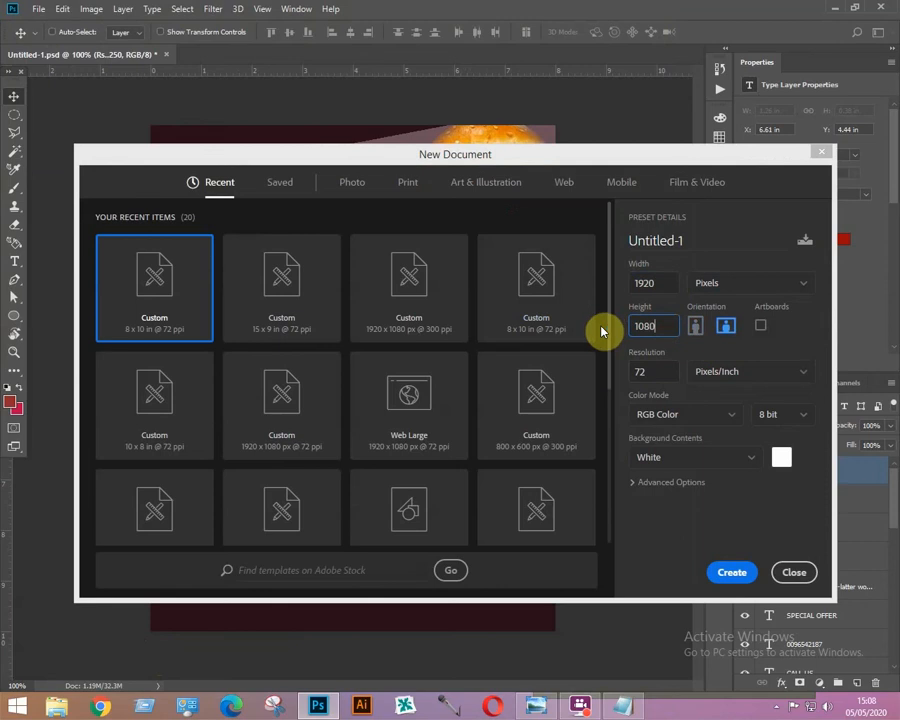
pyautogui.click(731, 572)
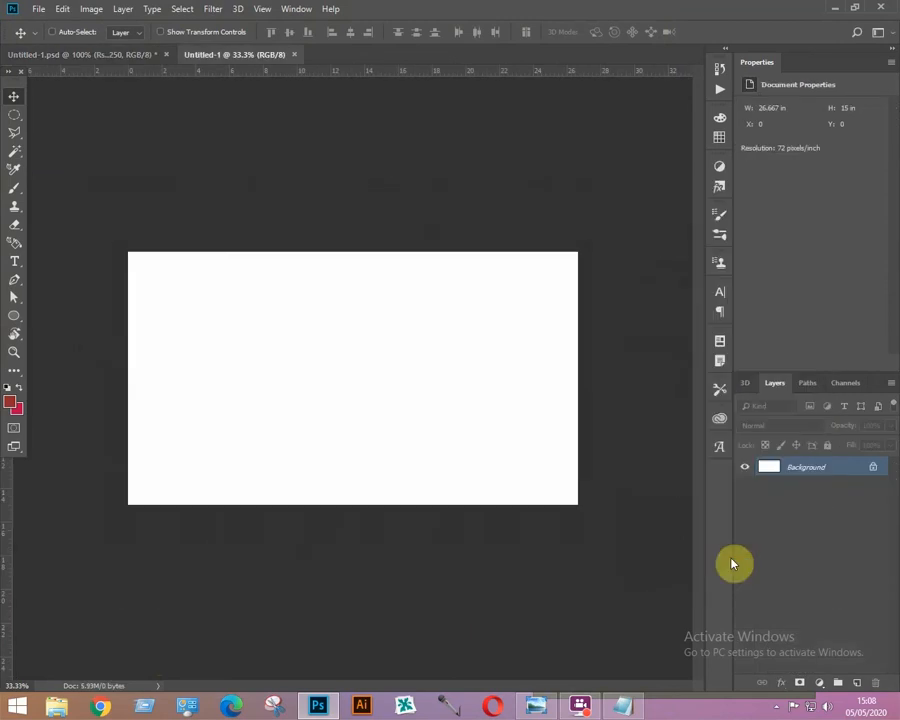
# Convert the background into a normal layer and fill it with an orange colour.
pyautogui.doubleClick(786, 470)
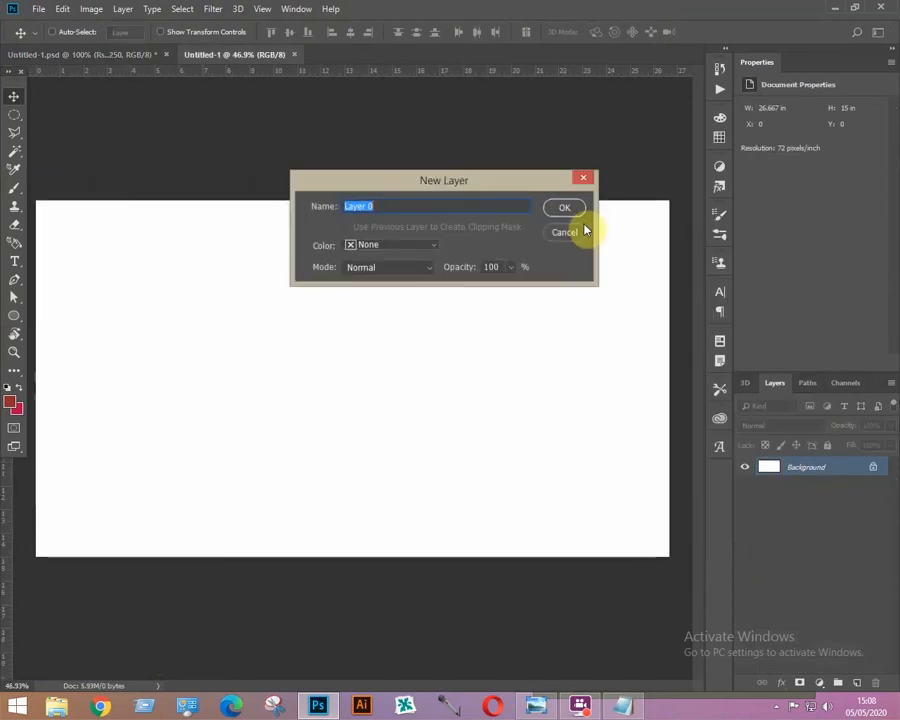
pyautogui.click(568, 208)
pyautogui.click(10, 402)
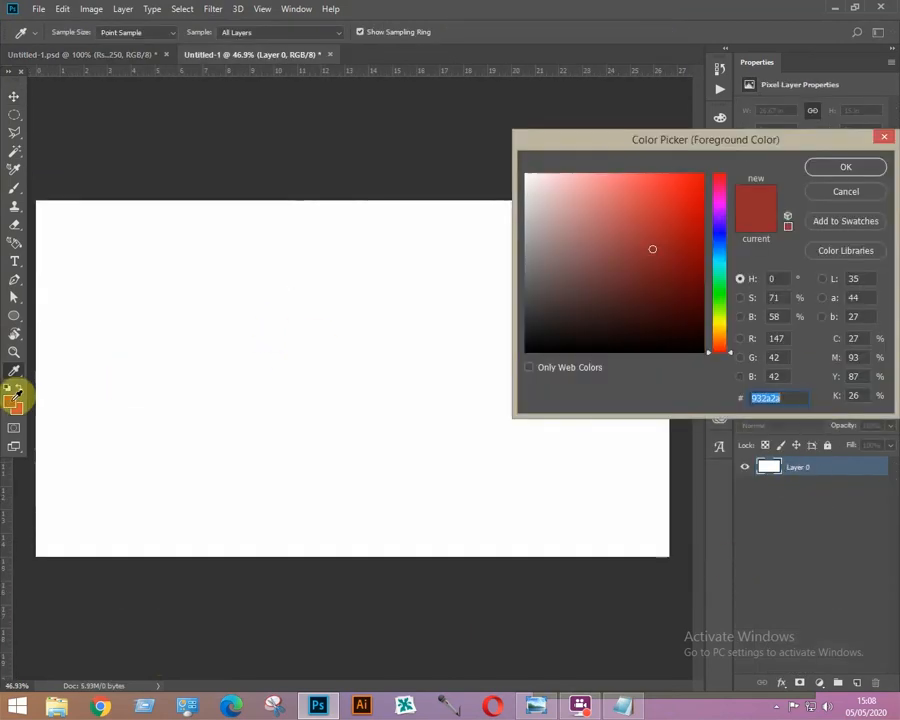
pyautogui.click(646, 294)
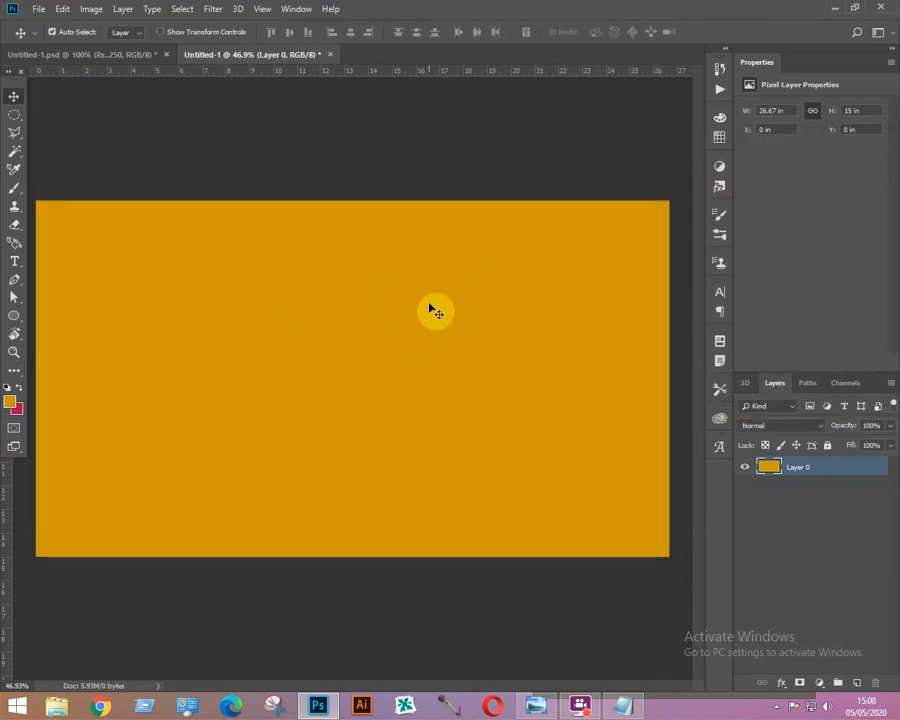
# Bring the finished poster into the new document, centred on the orange background.
pyautogui.hotkey('ctrl', 'o')
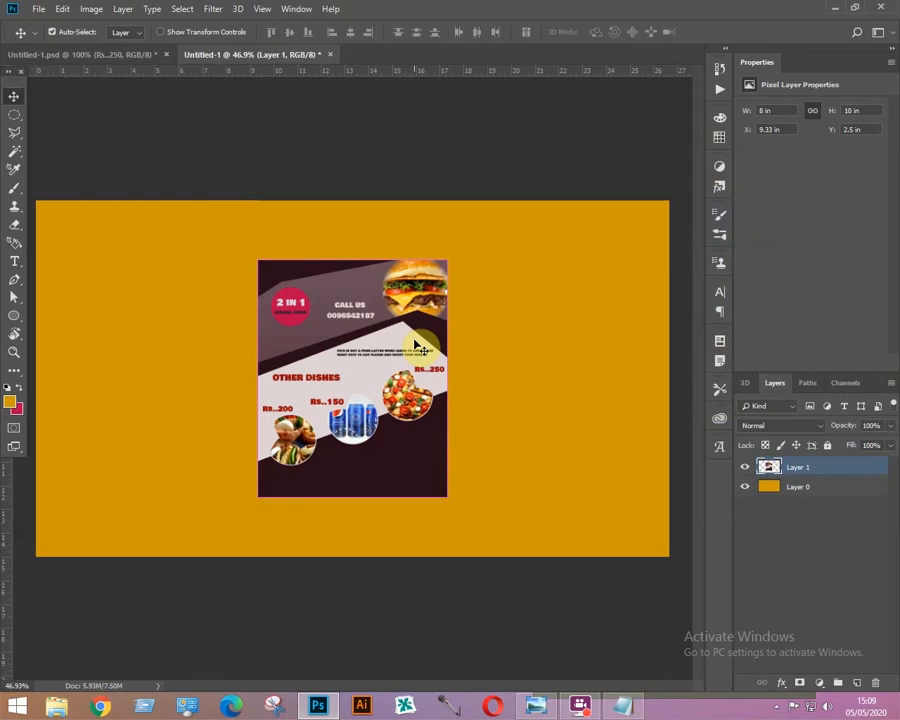
pyautogui.hotkey('ctrl', 'a')
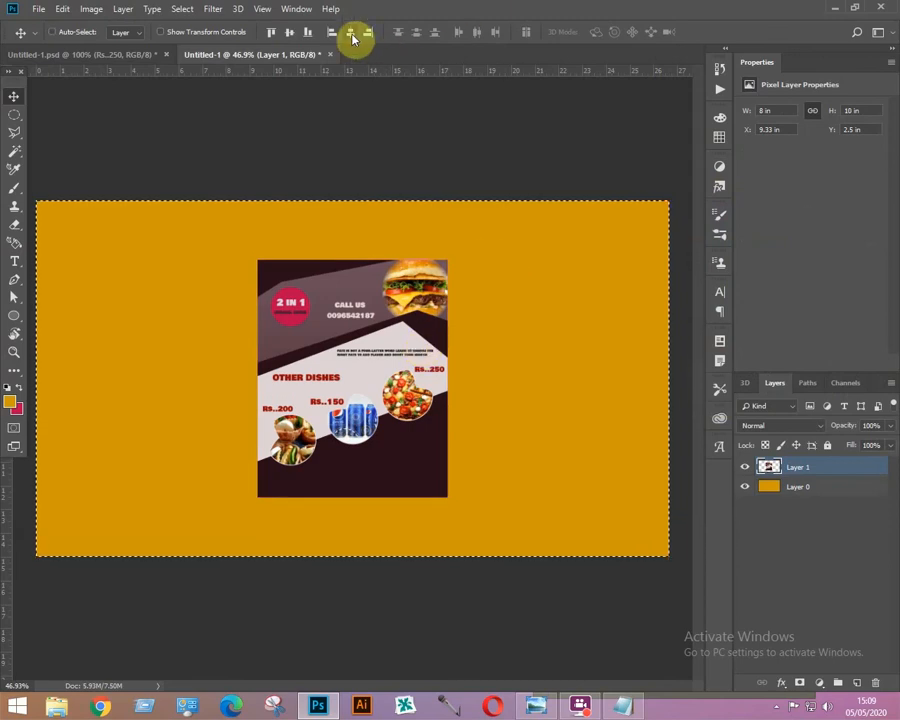
pyautogui.hotkey('ctrl', 'd')
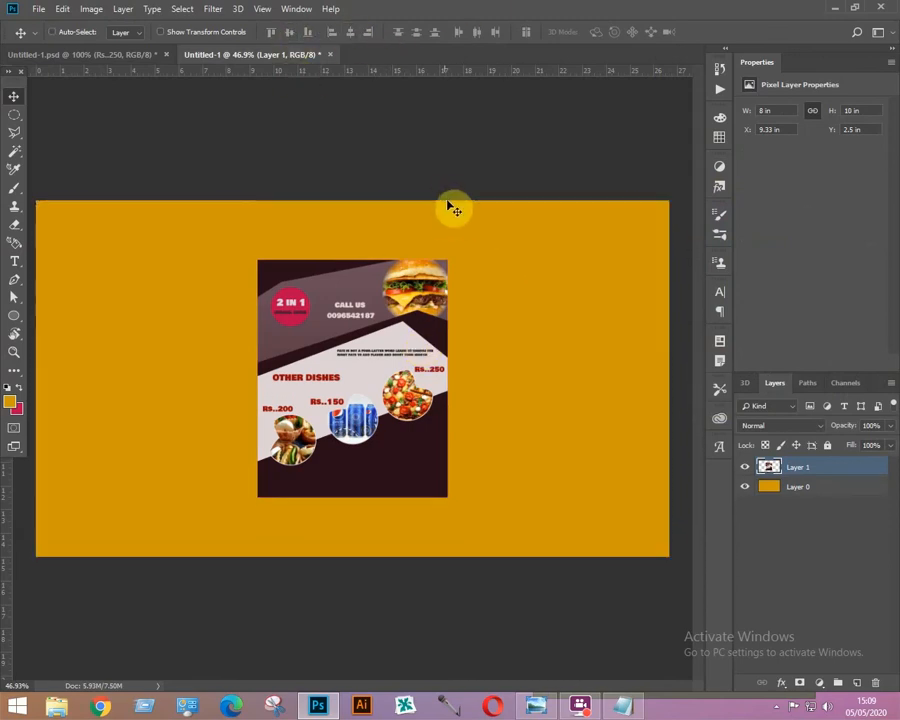
# Duplicate the poster twice, placing one copy to its right and one to its left to form a row of three.
pyautogui.moveTo(410, 350); pyautogui.dragTo(600, 350)
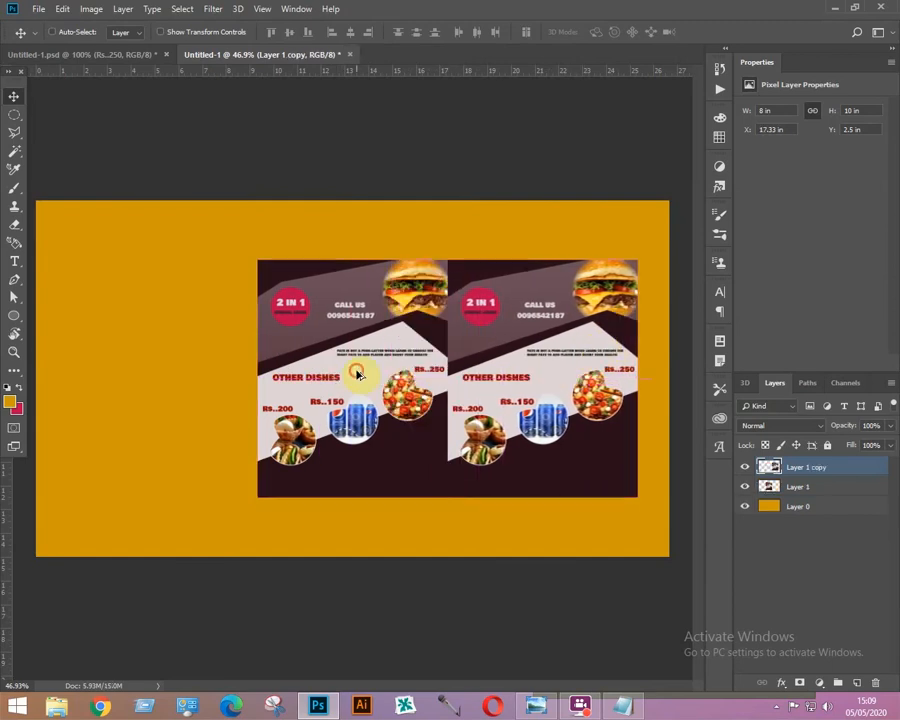
pyautogui.moveTo(357, 374); pyautogui.dragTo(188, 374)
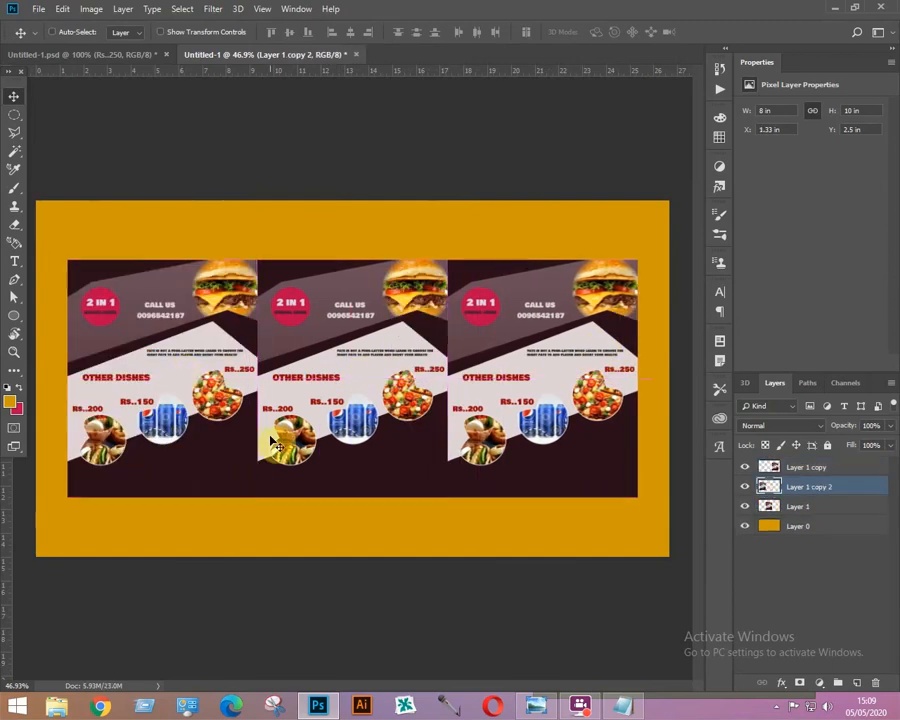
pyautogui.rightClick(540, 346)
pyautogui.click(549, 349)
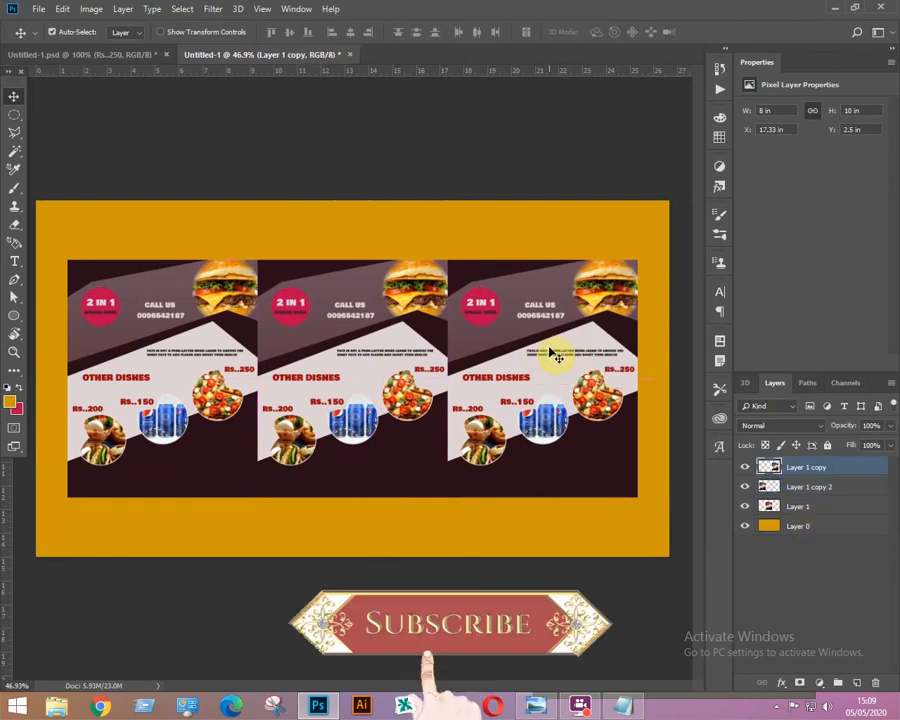
# Scale down the right poster copy and move it left so it overlaps the centre poster.
pyautogui.hotkey('ctrl', 't')
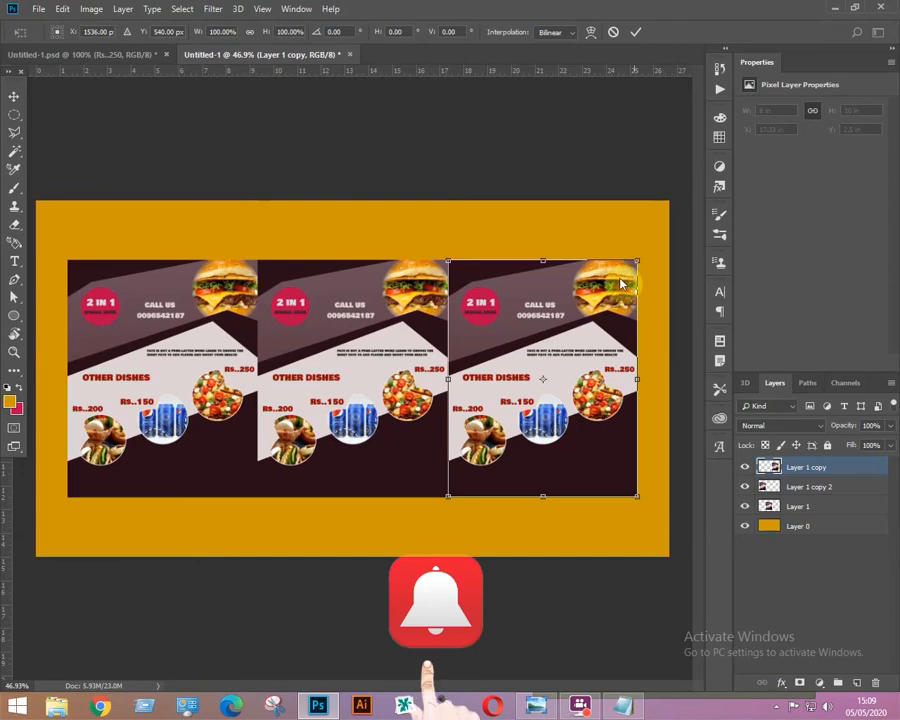
pyautogui.moveTo(620, 270); pyautogui.dragTo(572, 320)
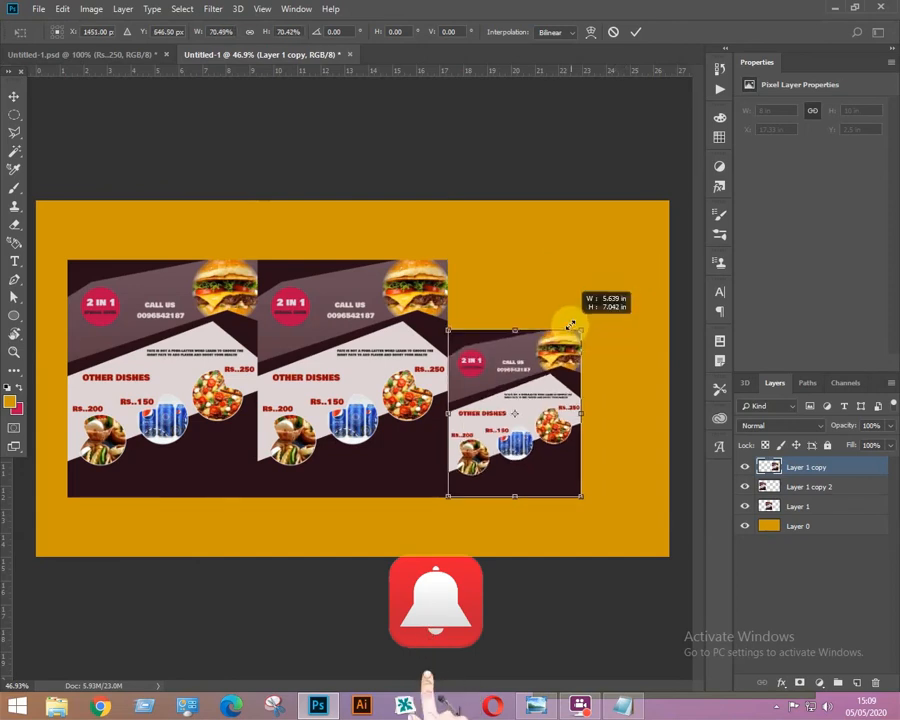
pyautogui.moveTo(513, 387); pyautogui.dragTo(513, 365)
pyautogui.press('Return')
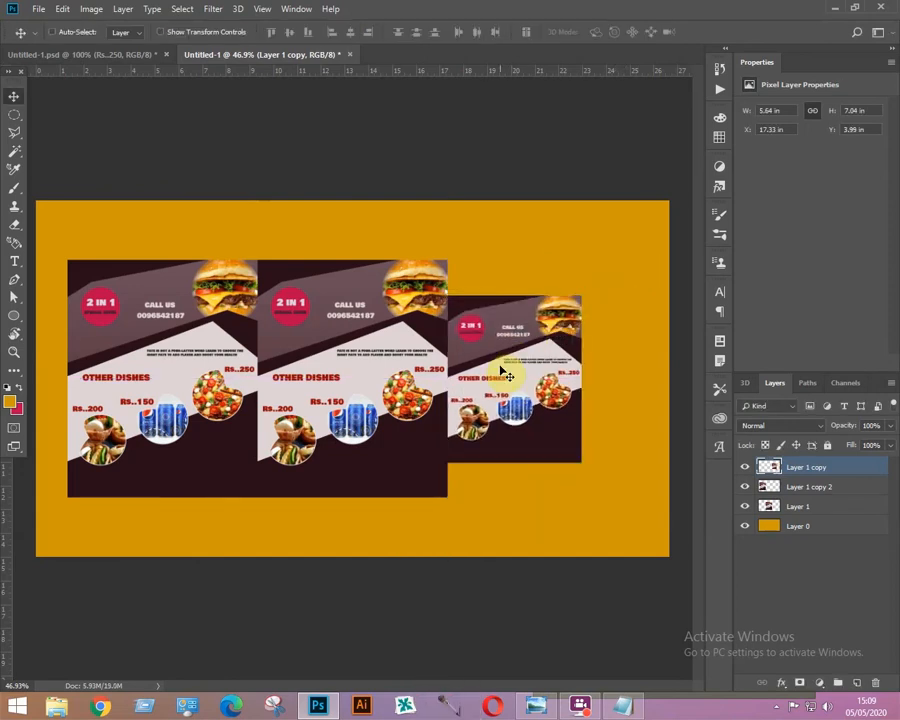
pyautogui.moveTo(506, 370); pyautogui.dragTo(465, 370)
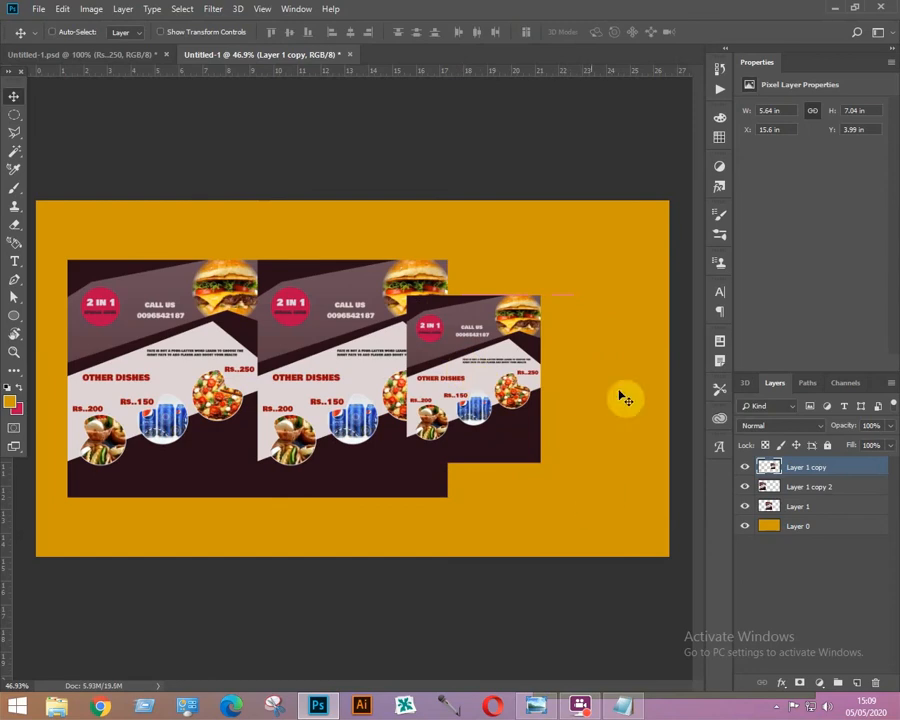
# Scale down the left poster copy, move it against the centre poster, and bring the original poster to the front.
pyautogui.rightClick(120, 318)
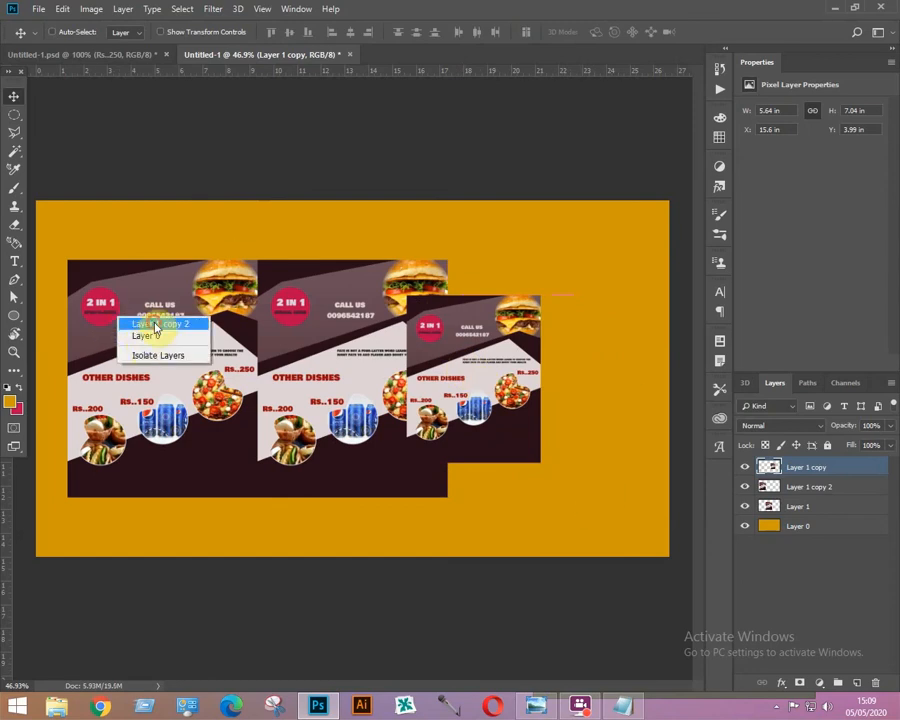
pyautogui.click(152, 323)
pyautogui.hotkey('ctrl', 't')
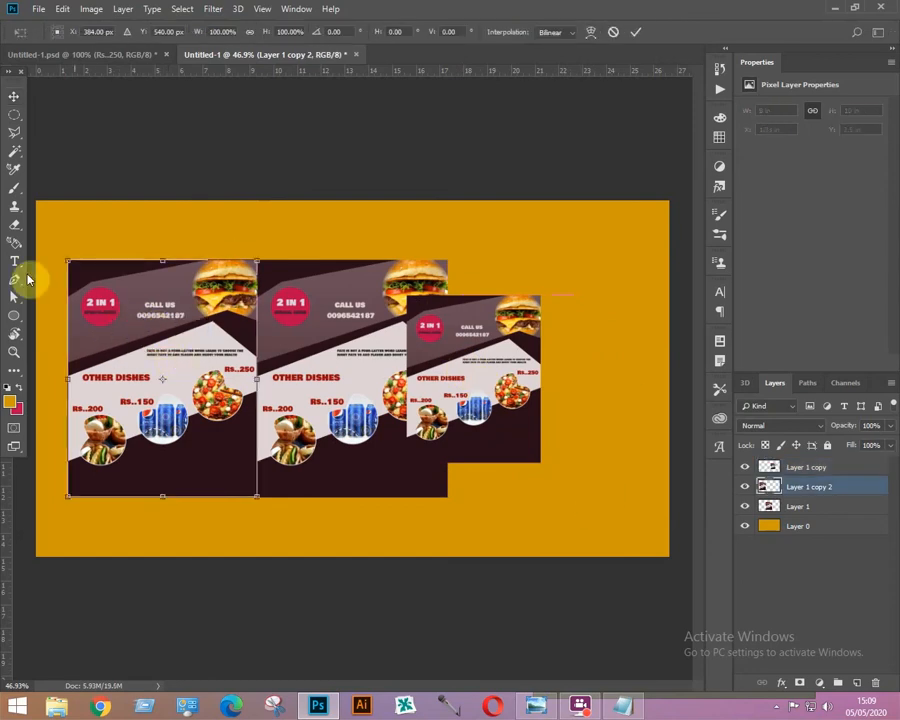
pyautogui.moveTo(67, 262); pyautogui.dragTo(120, 339)
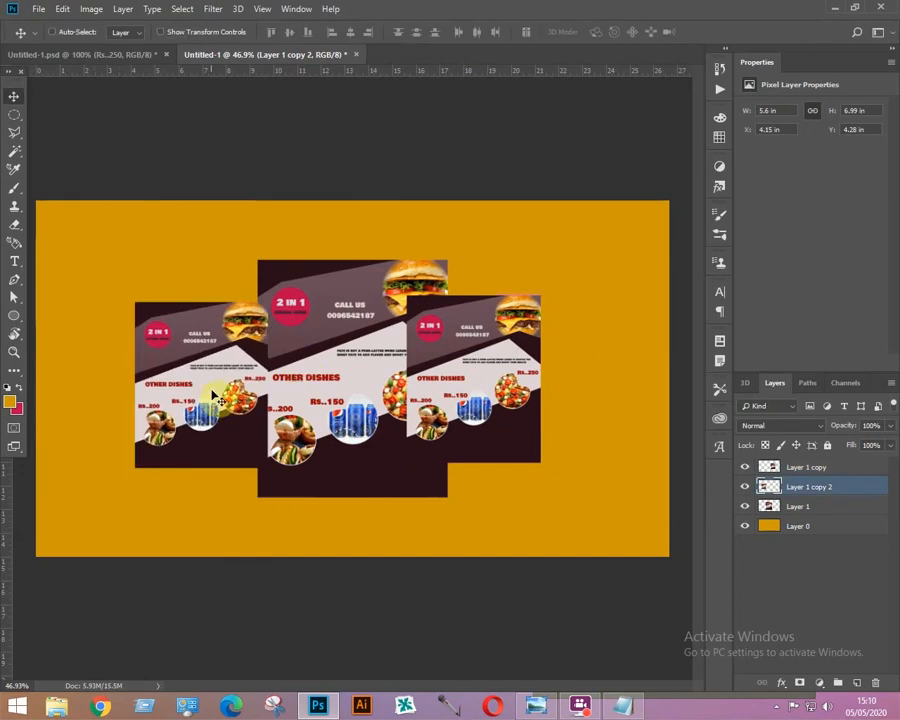
pyautogui.moveTo(209, 378); pyautogui.dragTo(233, 373)
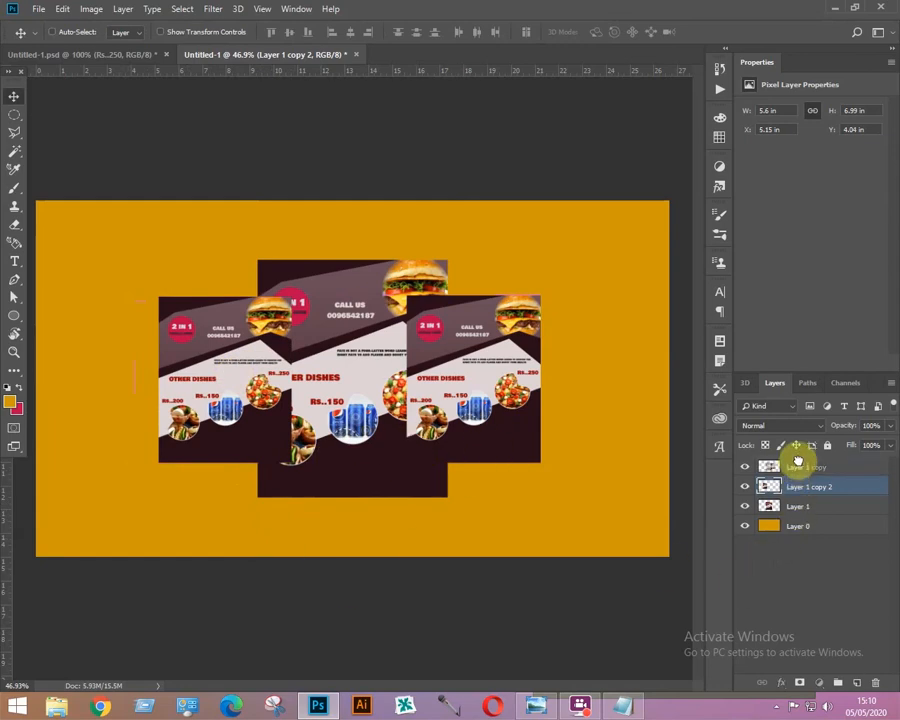
pyautogui.moveTo(797, 460); pyautogui.dragTo(777, 466)
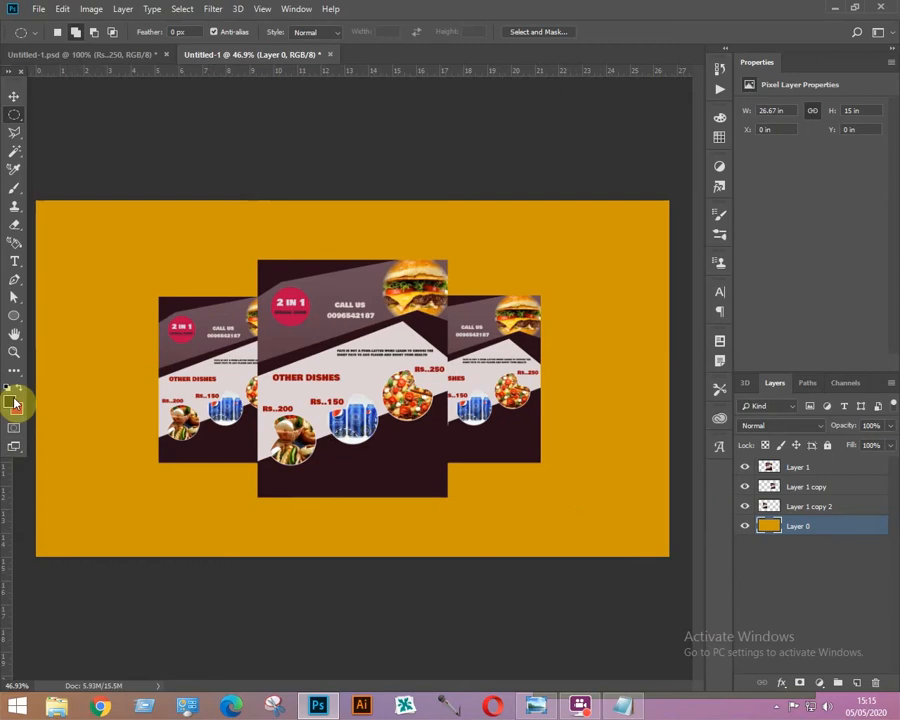
# Draw a black ellipse about 777 × 72 px beneath the centre poster on a layer above the background, then rasterize it.
pyautogui.click(15, 320)
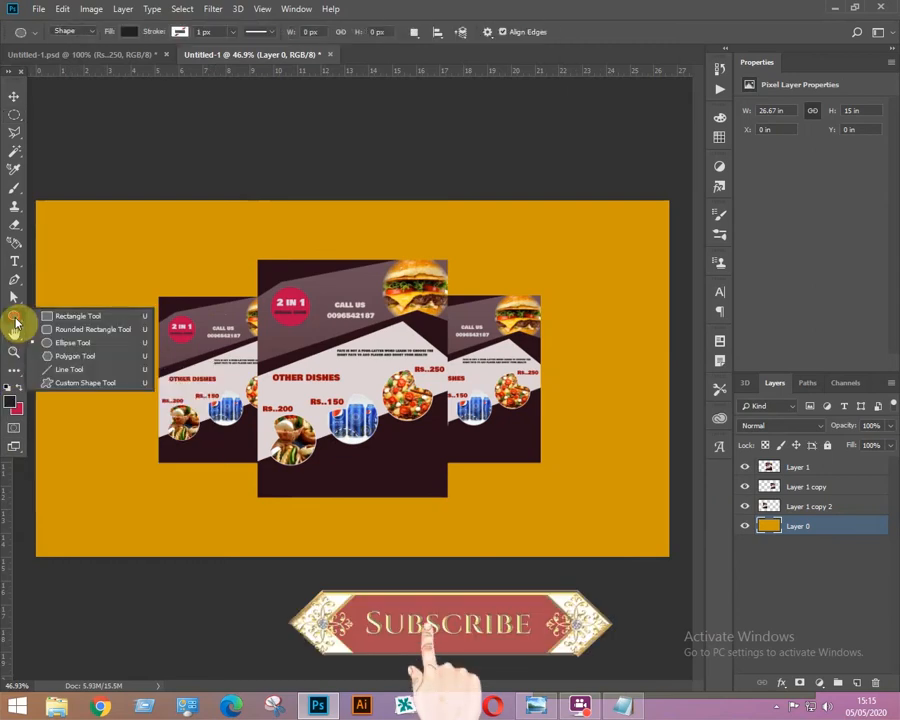
pyautogui.click(50, 342)
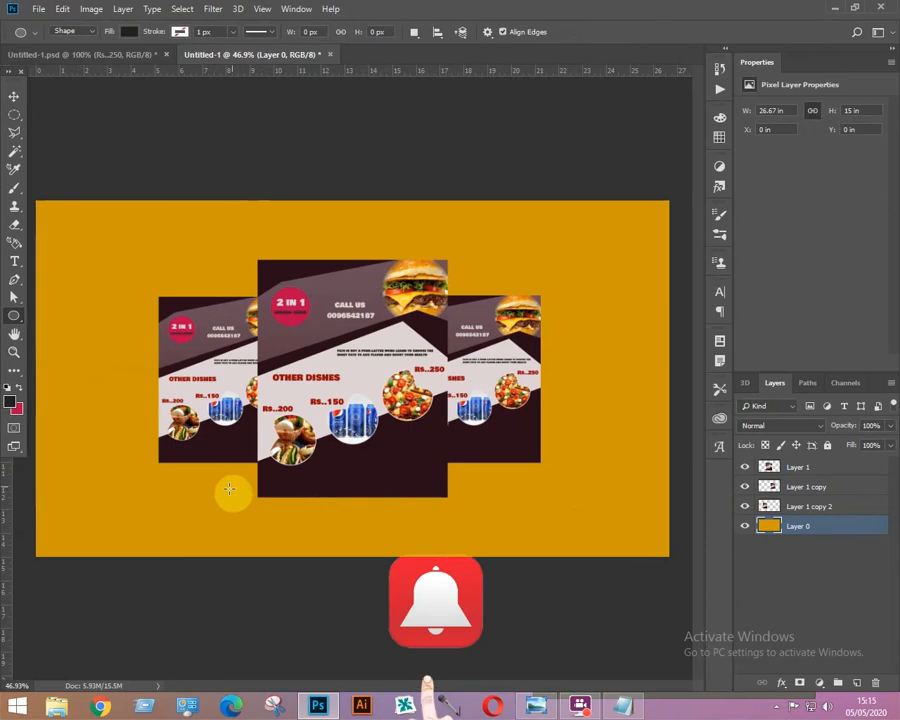
pyautogui.moveTo(230, 487); pyautogui.dragTo(486, 509)
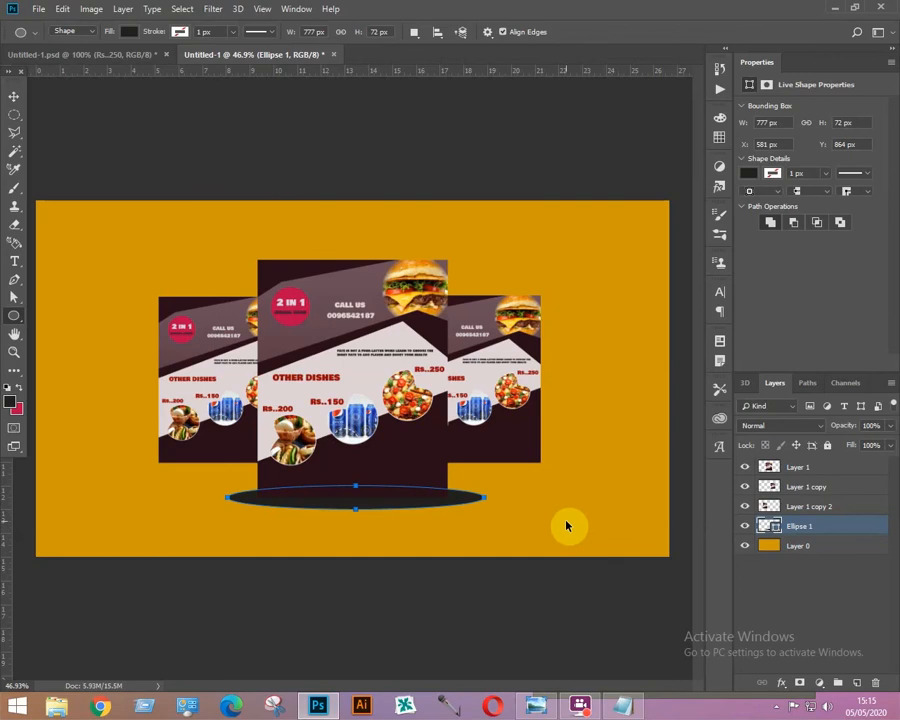
pyautogui.hotkey('ctrl', 'Return')
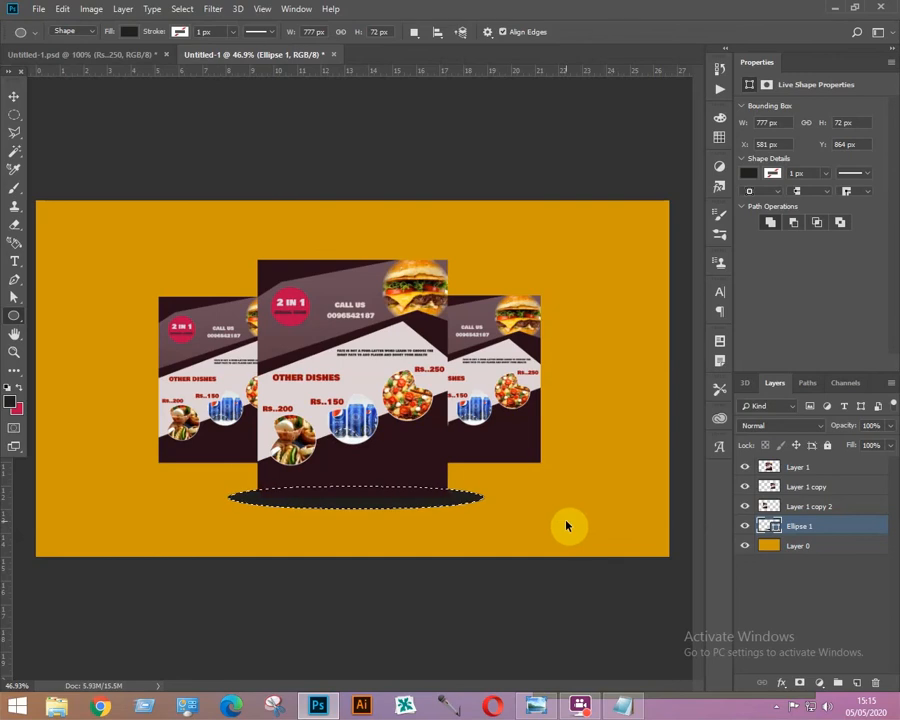
pyautogui.hotkey('ctrl', 'd')
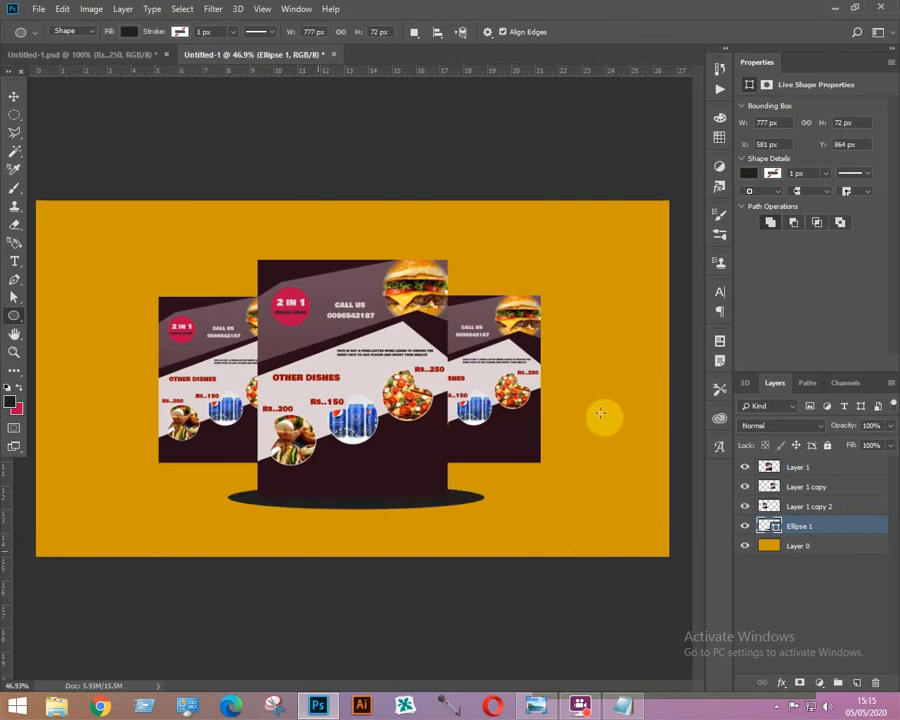
pyautogui.rightClick(817, 527)
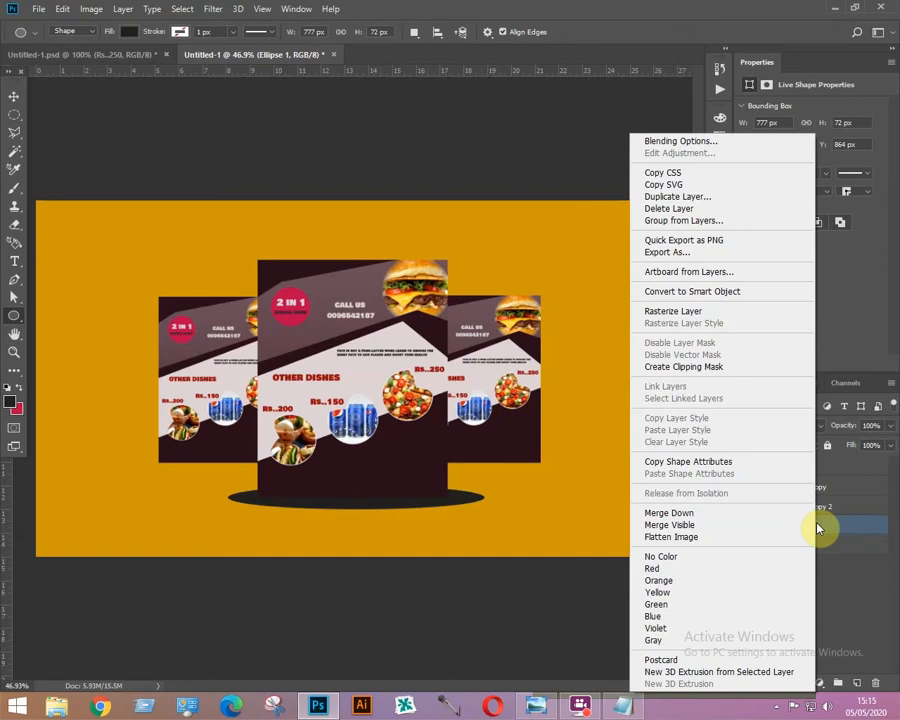
pyautogui.click(689, 314)
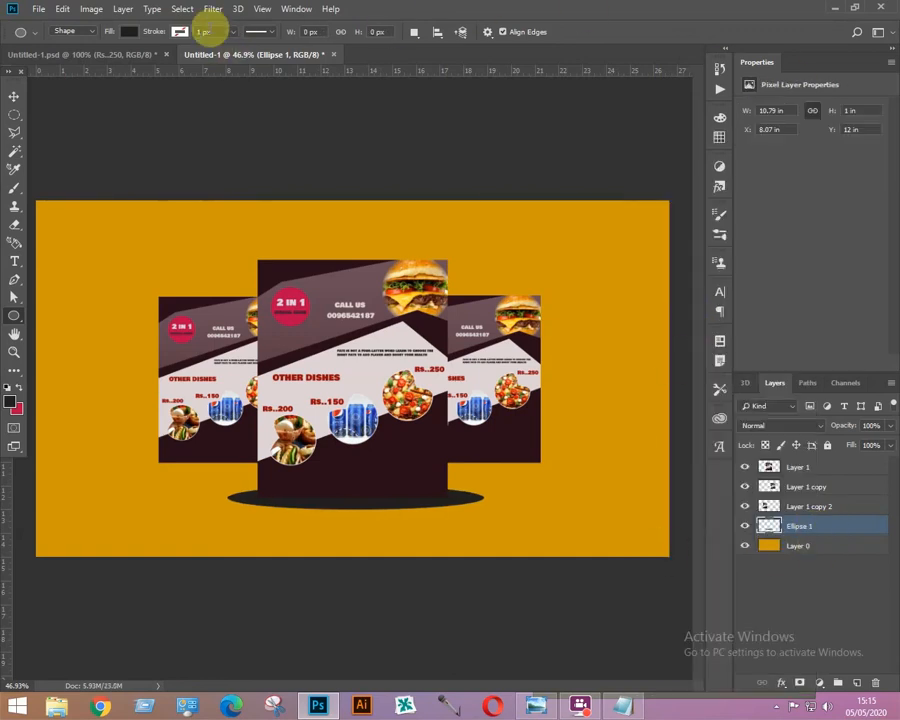
# Apply a Gaussian Blur with a 40.1 pixel radius to the ellipse to make a soft shadow.
pyautogui.click(210, 10)
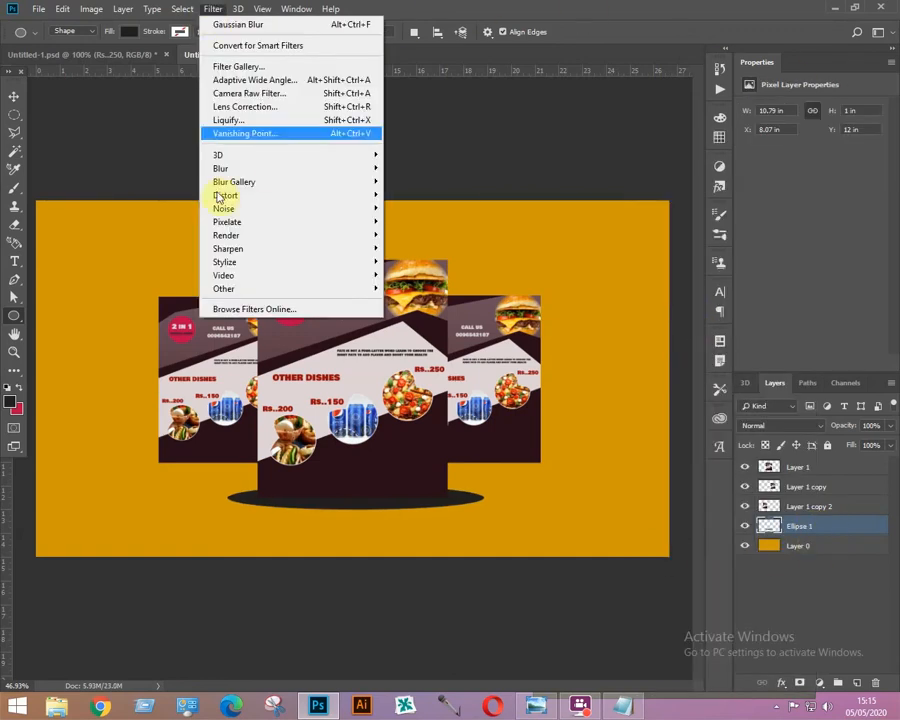
pyautogui.moveTo(235, 169)
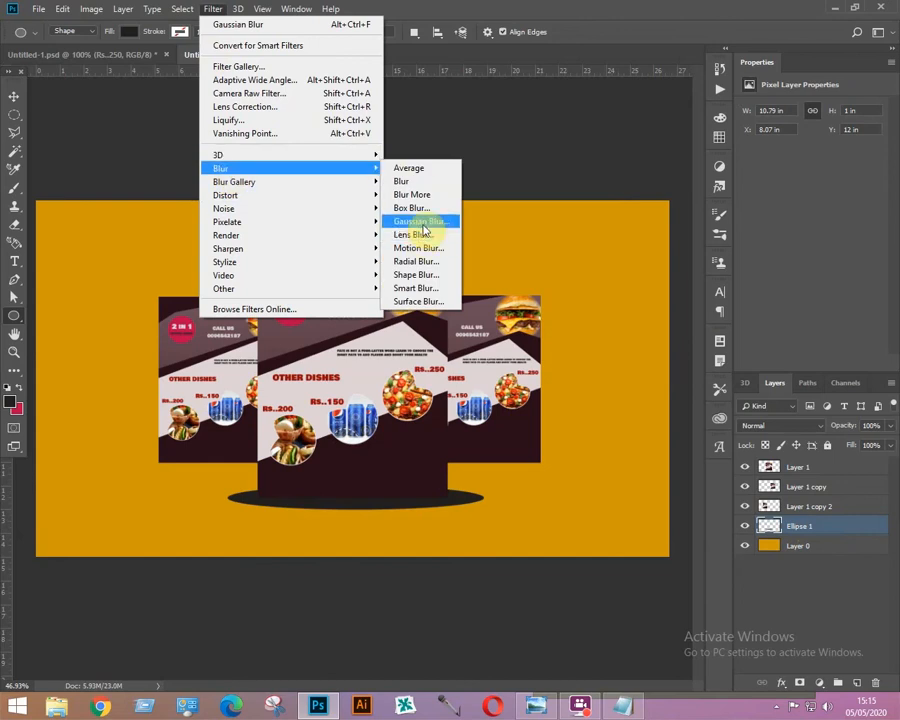
pyautogui.click(420, 222)
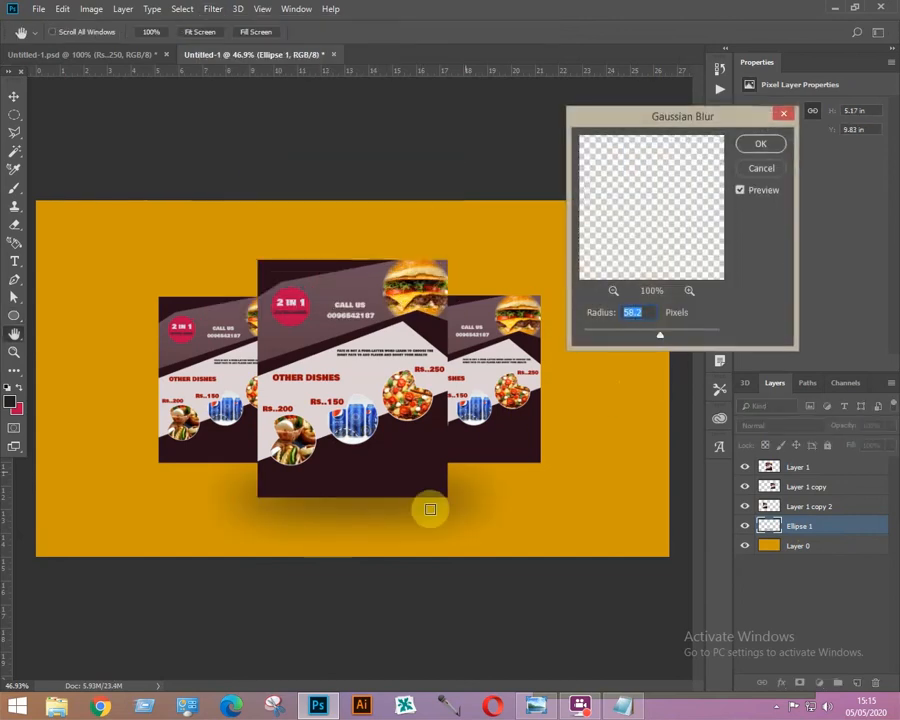
pyautogui.moveTo(660, 340); pyautogui.dragTo(653, 336)
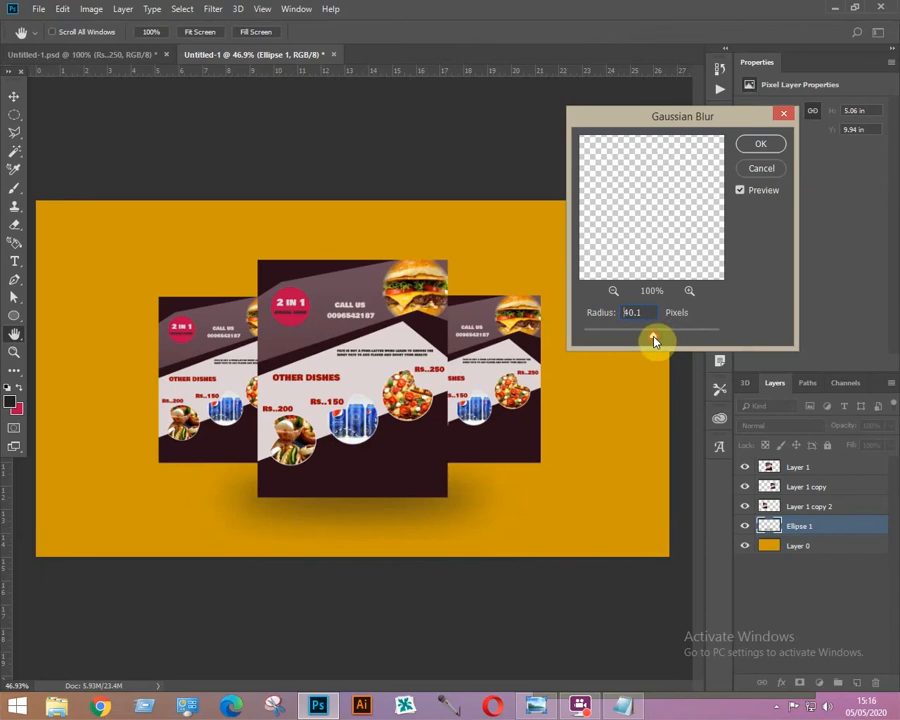
pyautogui.click(766, 143)
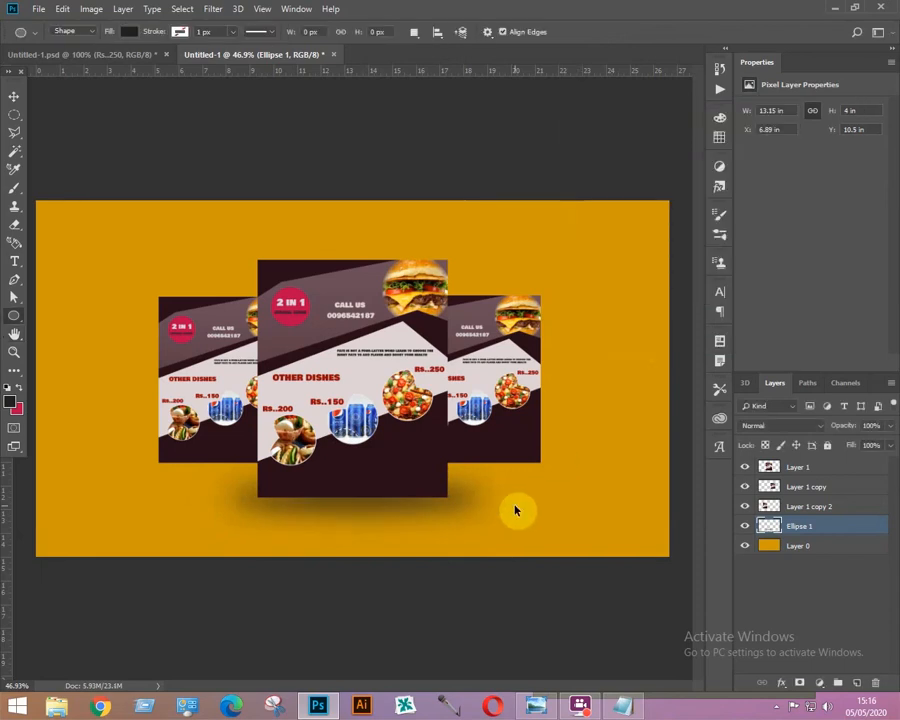
# Flatten the shadow's height so it sits just under the bottom edges of the posters.
pyautogui.hotkey('ctrl', 't')
pyautogui.scroll(-1, 358, 534)
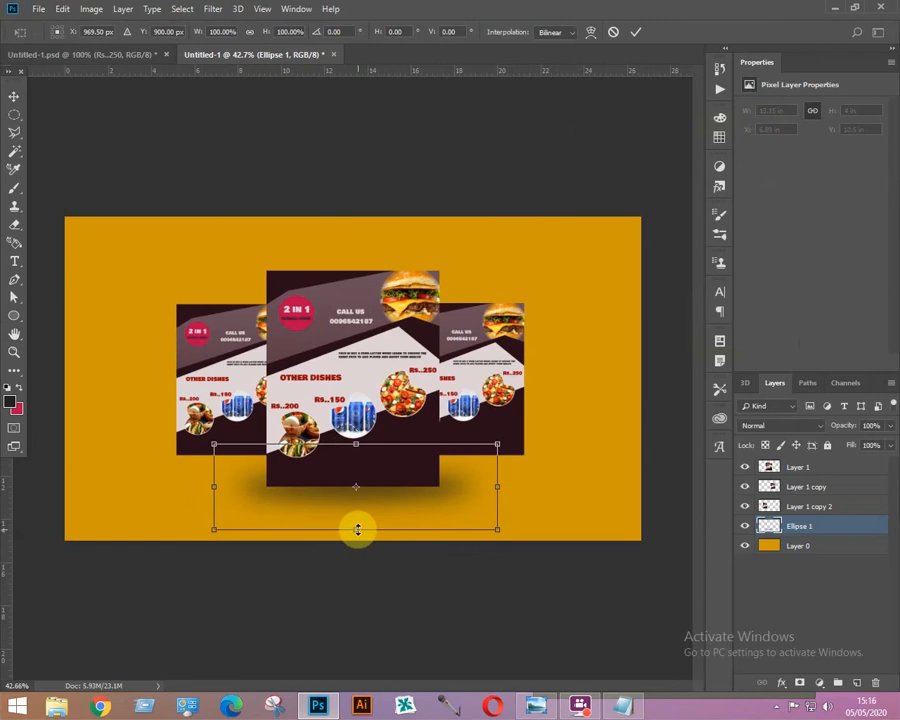
pyautogui.moveTo(357, 530); pyautogui.dragTo(357, 511)
pyautogui.moveTo(354, 520); pyautogui.dragTo(354, 513)
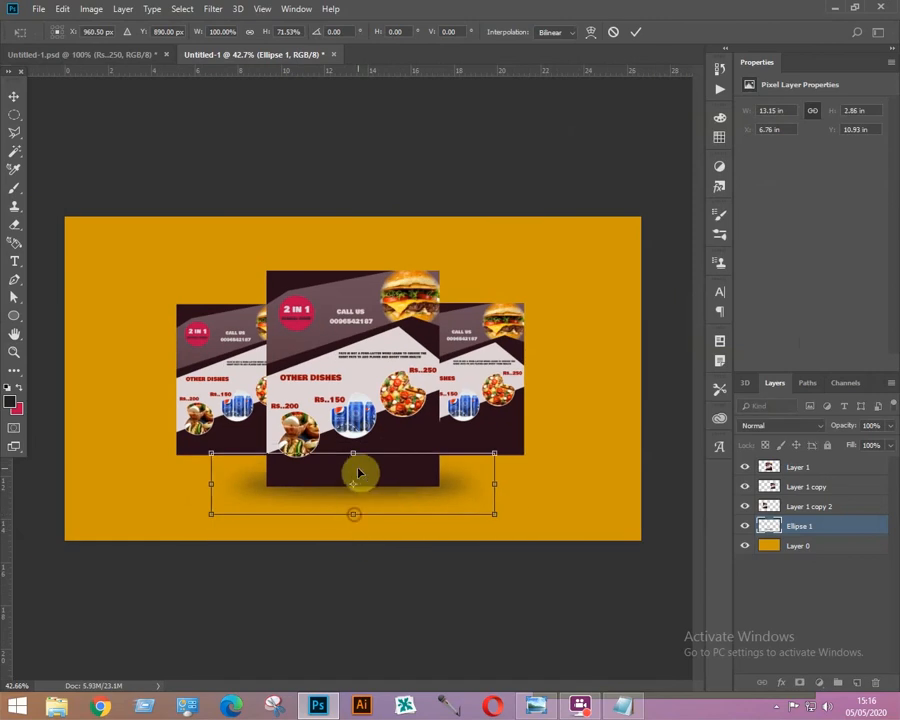
pyautogui.moveTo(354, 455); pyautogui.dragTo(353, 464)
pyautogui.press('Return')
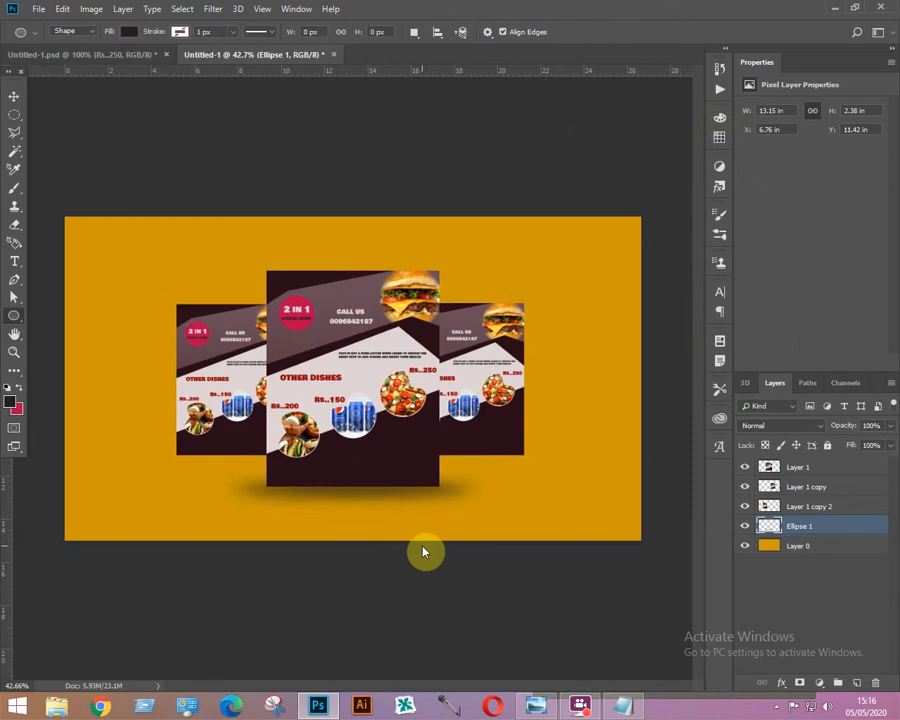